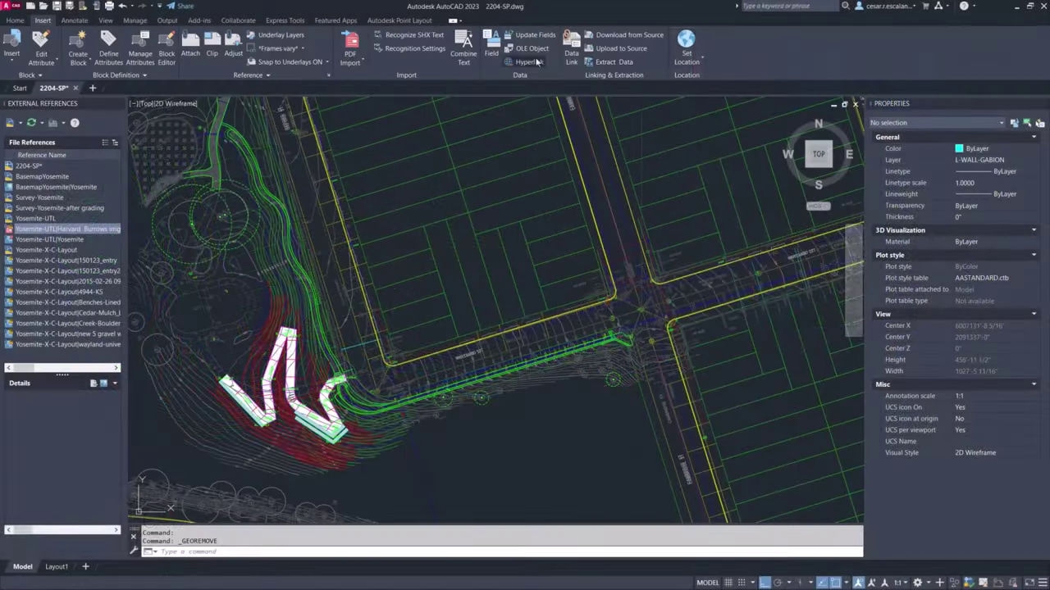
Start setting the drawing's geographic location from the map and search for "Mclaren Park, San Francisco, CA"
left_click(687, 41)
left_click(697, 80)
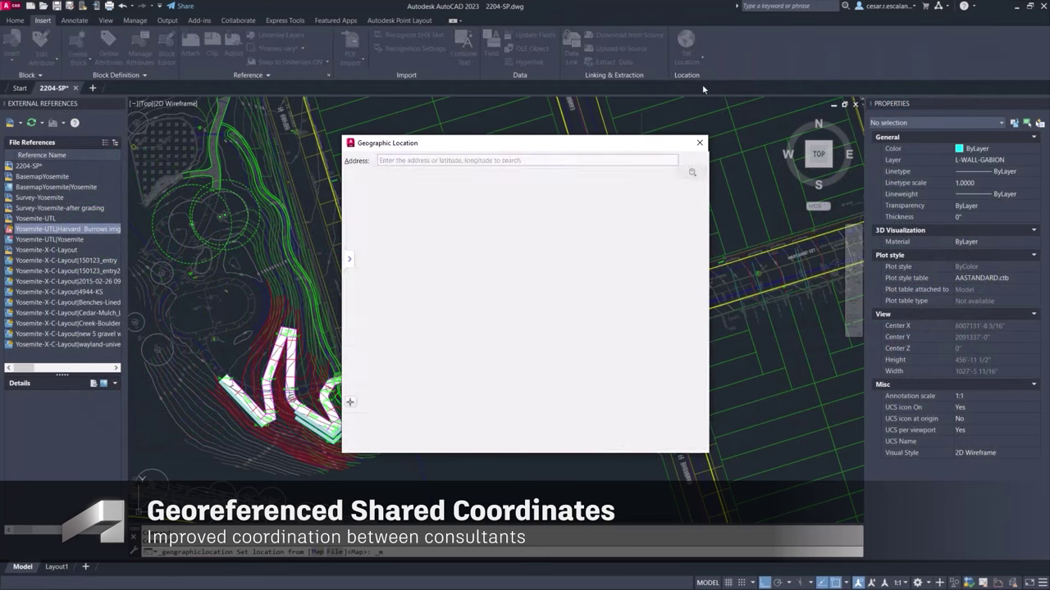
type("Mc")
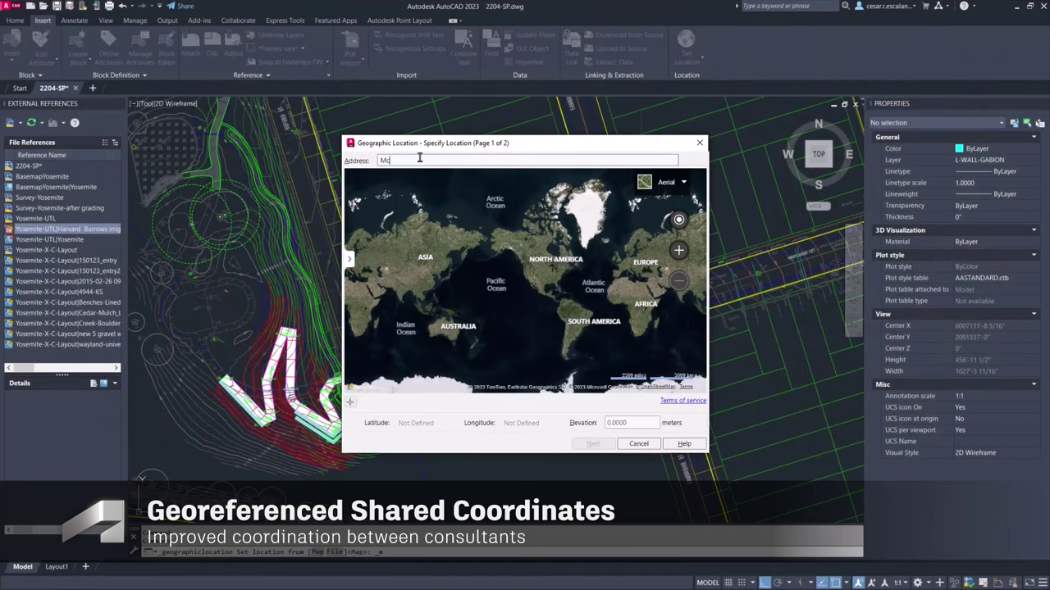
type("laren Park, San Francisco, CA")
key("Return")
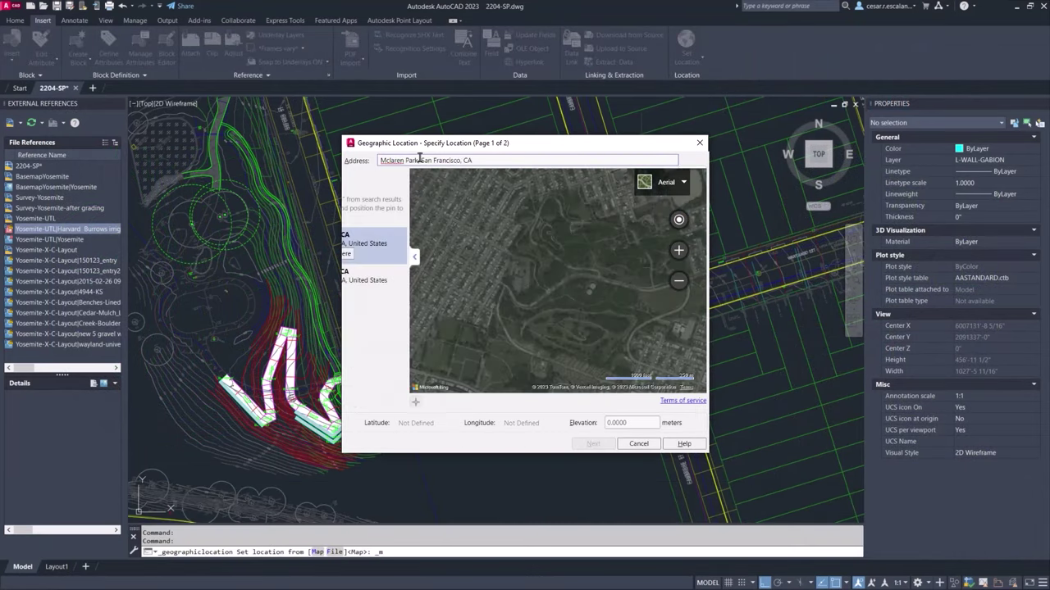
Place the location marker on the map at the Cambridge St and Wayland St intersection by the park
scroll(601, 304, "up", 1)
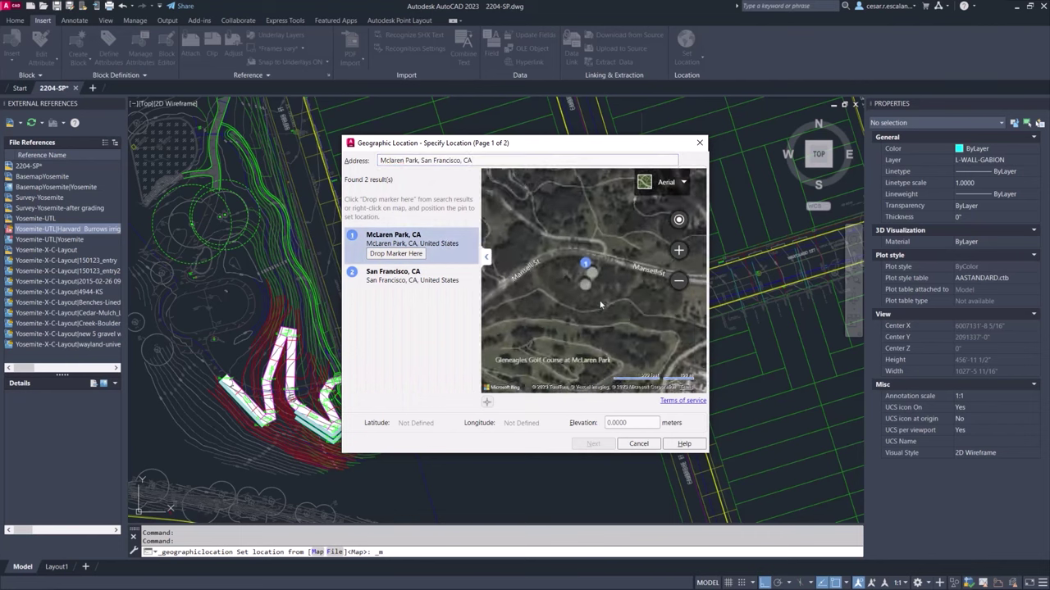
left_click_drag(601, 304, 535, 370)
scroll(631, 221, "up", 2)
left_click_drag(608, 246, 725, 327)
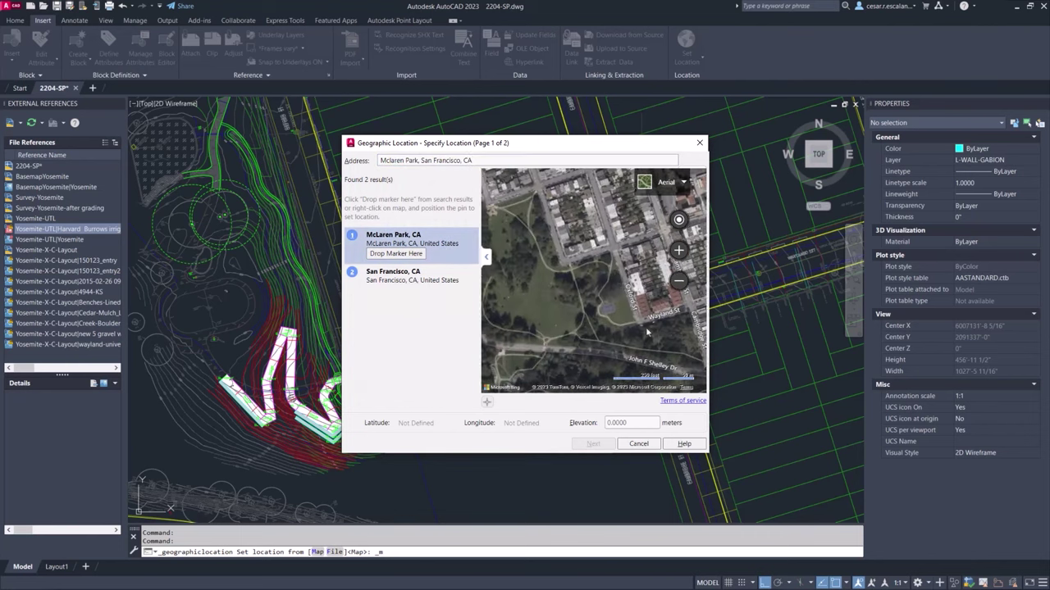
scroll(641, 328, "up", 2)
left_click_drag(628, 322, 500, 336)
scroll(577, 283, "up", 2)
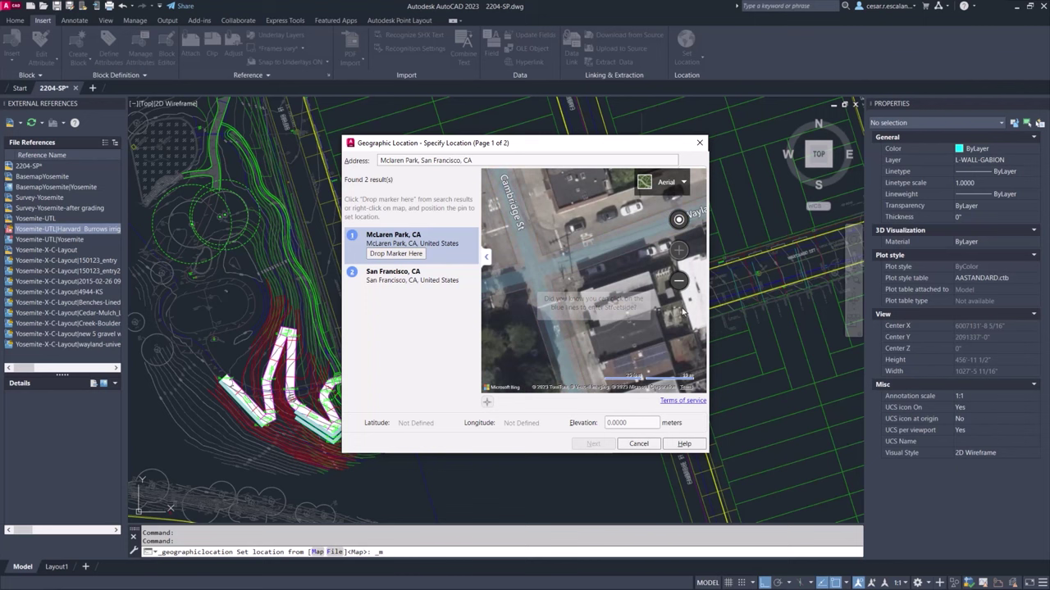
right_click(587, 276)
left_click(619, 280)
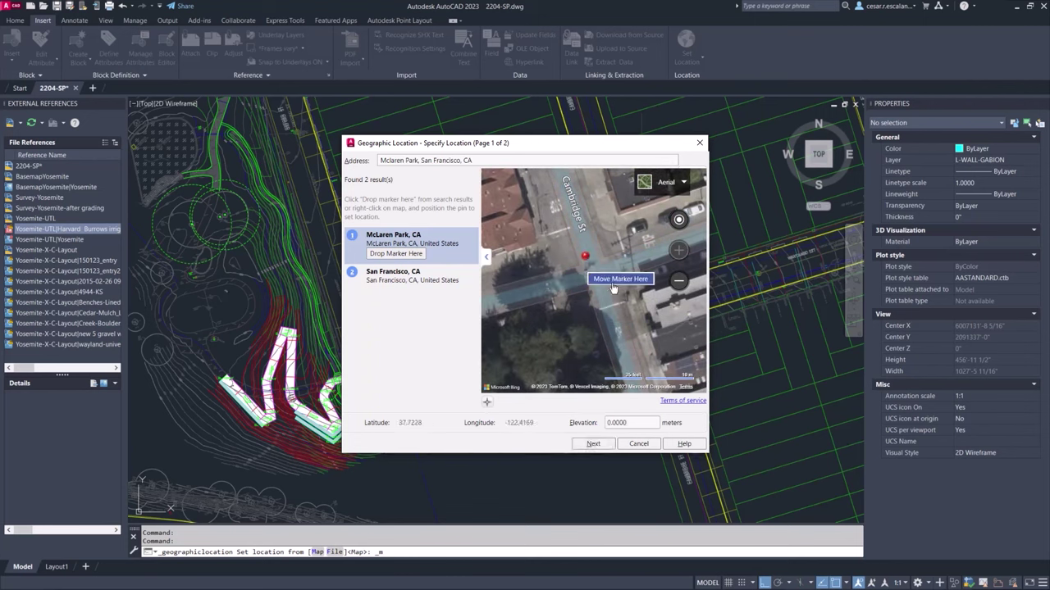
left_click(611, 308)
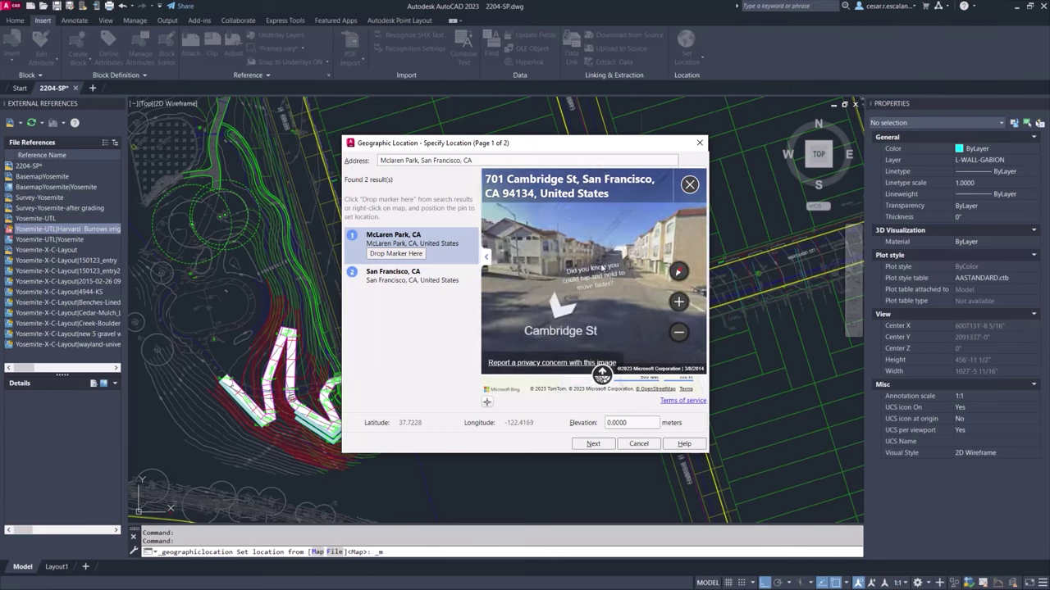
left_click(633, 257)
left_click_drag(535, 268, 597, 281)
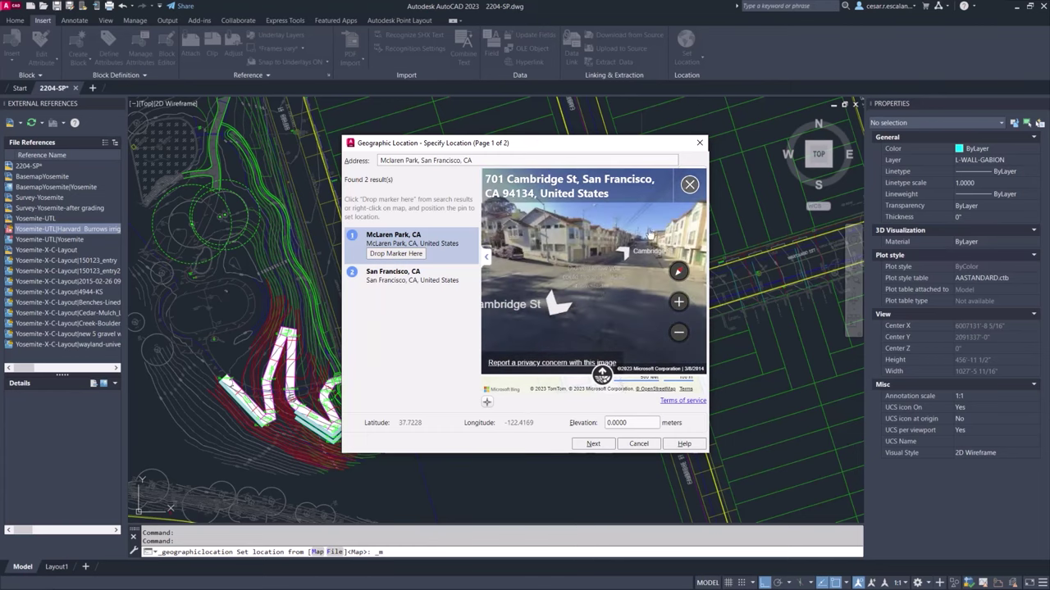
Assign the CA83IIIF (NAD83, Foot) GIS coordinate system to the drawing
left_click(593, 444)
left_click(578, 228)
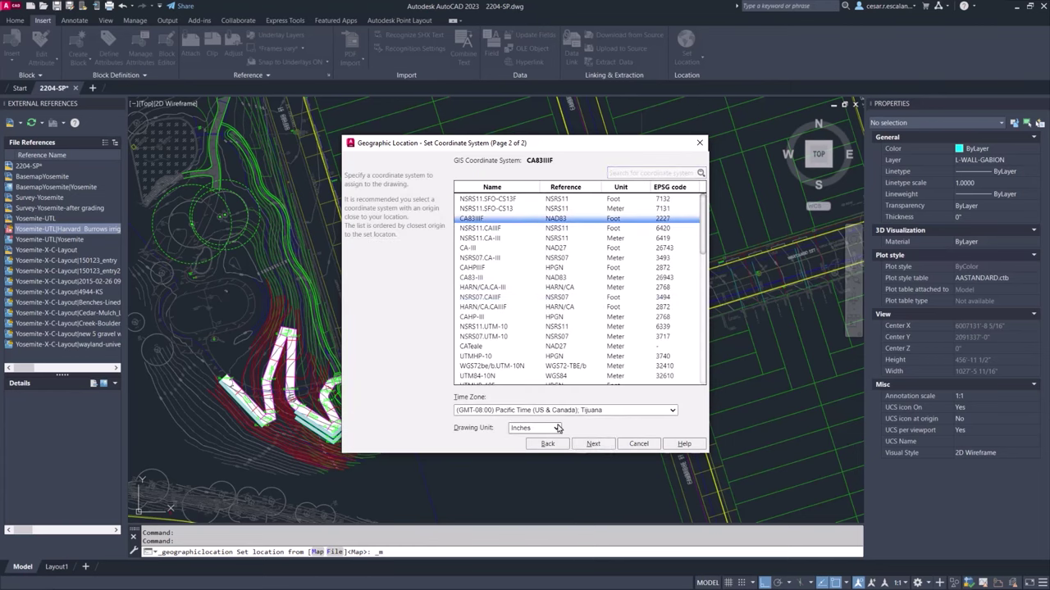
left_click(592, 444)
Set the geographic location point at the center of the SMH manhole in the intersection, with the default 90 north direction angle
scroll(629, 280, "up", 12)
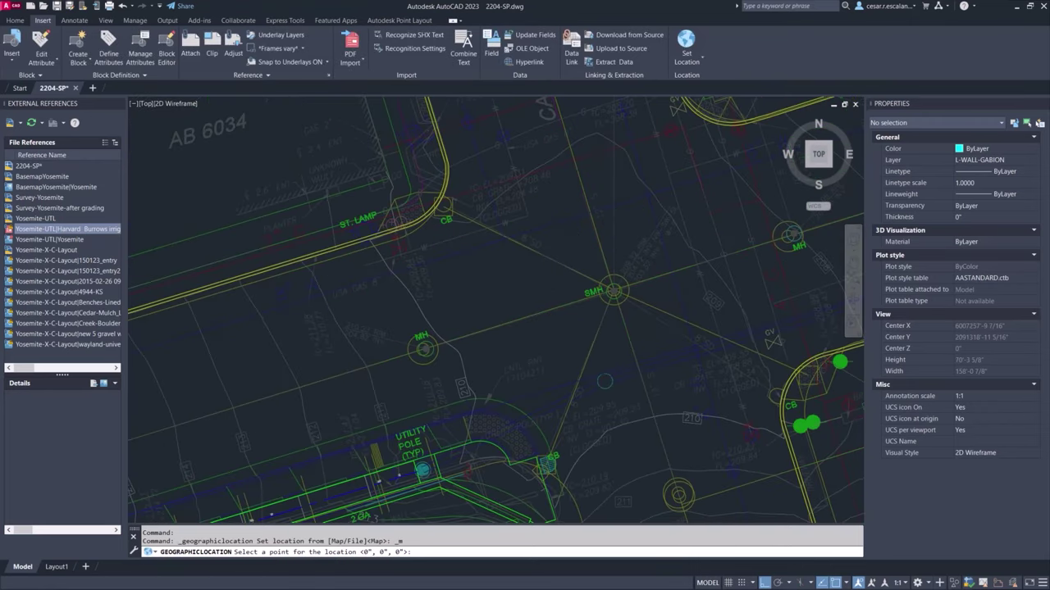
type("cen")
key("Return")
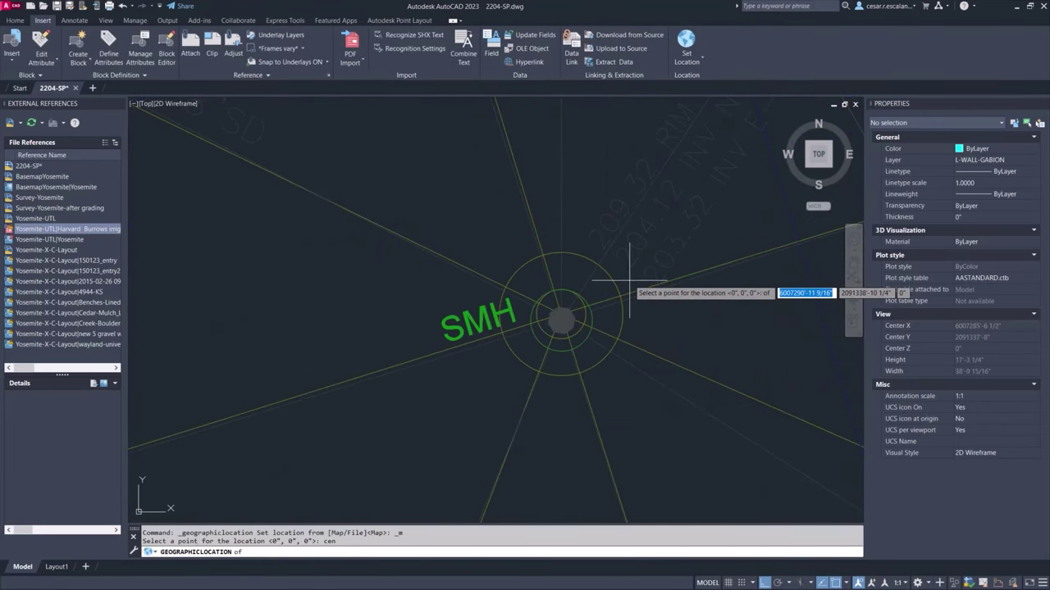
left_click(563, 344)
middle_click_drag(578, 171, 537, 331)
scroll(537, 331, "down", 5)
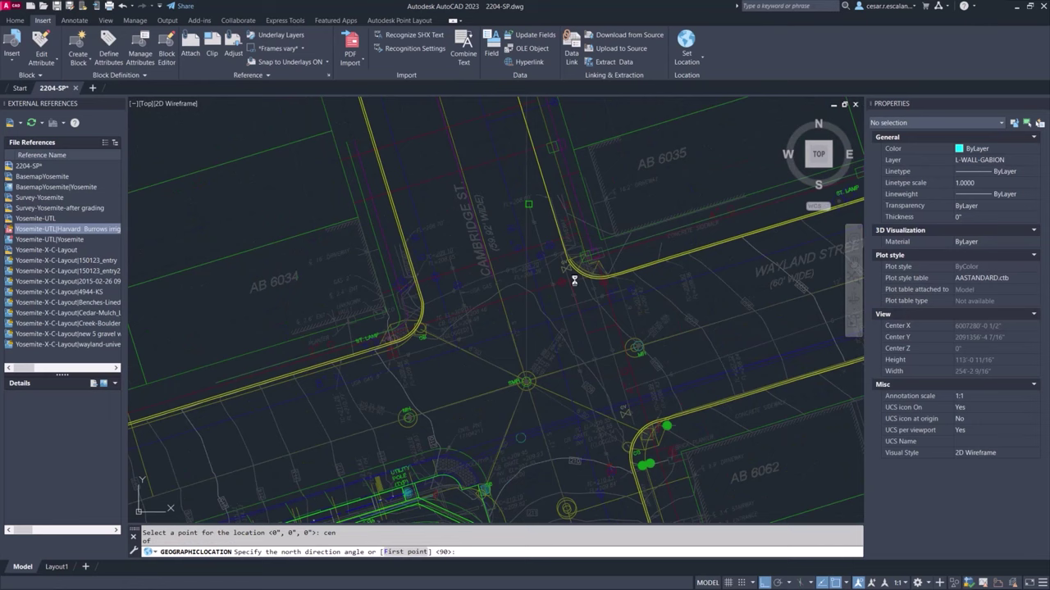
key("Return")
Select the park path, ramp and grading linework and start WBLOCK to export it as a separate drawing
scroll(555, 349, "down", 4)
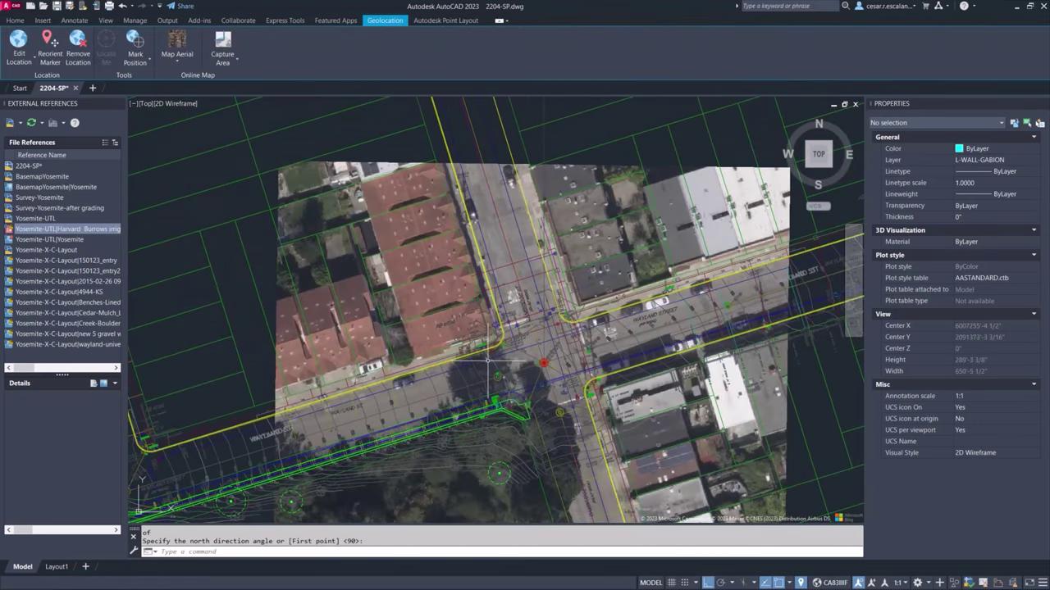
middle_click_drag(457, 365, 658, 340)
scroll(657, 340, "down", 1)
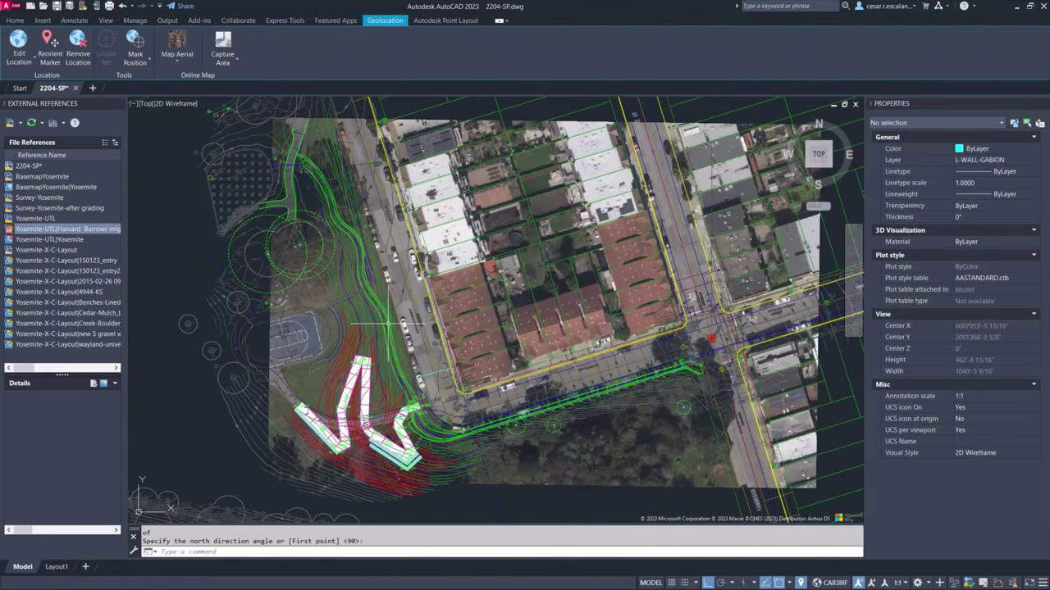
middle_click_drag(387, 323, 476, 311)
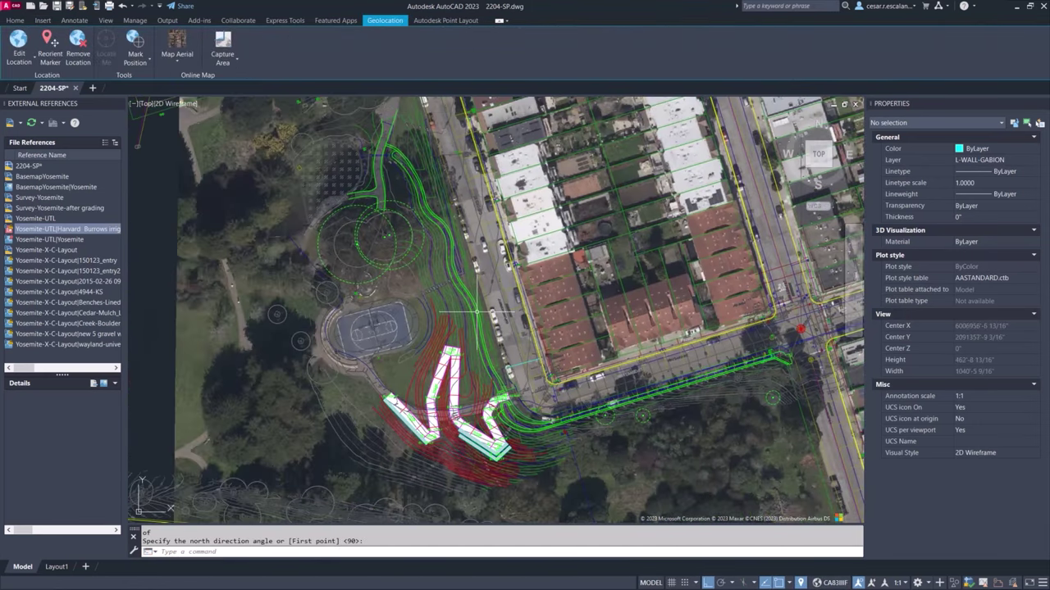
left_click(246, 141)
left_click(590, 521)
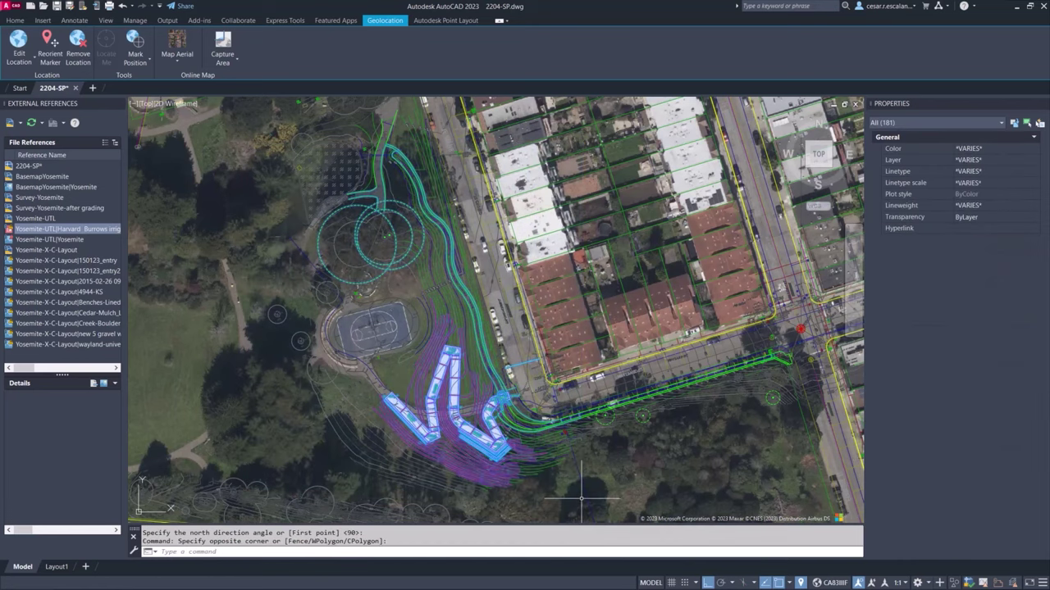
type("WBLOCK")
key("Return")
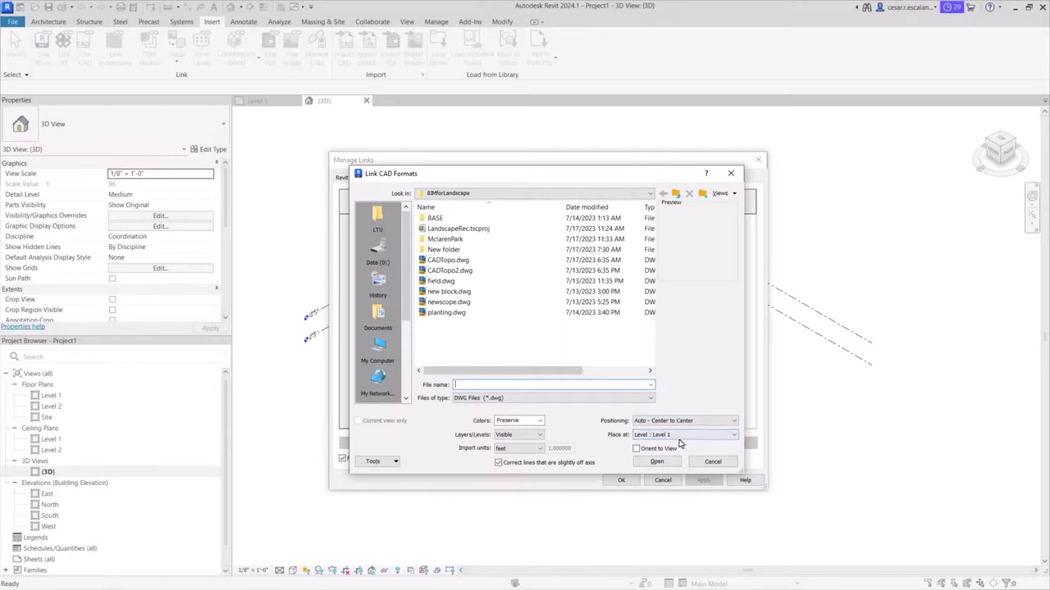
In Revit, link CADTopo.dwg into the project with Auto - Center to Center positioning, placed at Level 1
left_click(442, 260)
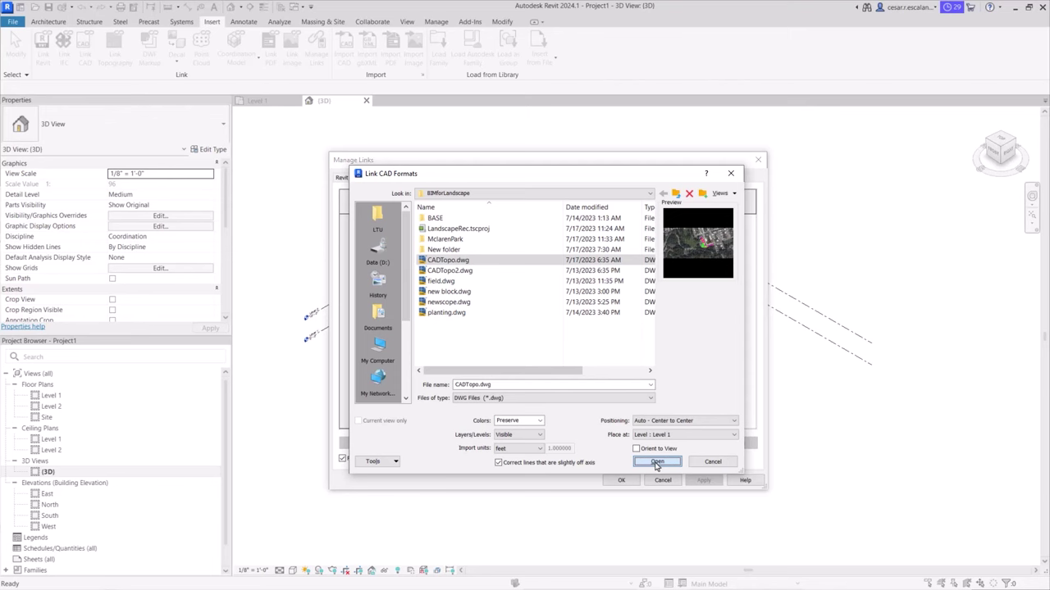
left_click(656, 462)
left_click(621, 479)
Move the linked CADTopo.dwg so that its street intersection point lies on the project's origin marker
left_click(226, 58)
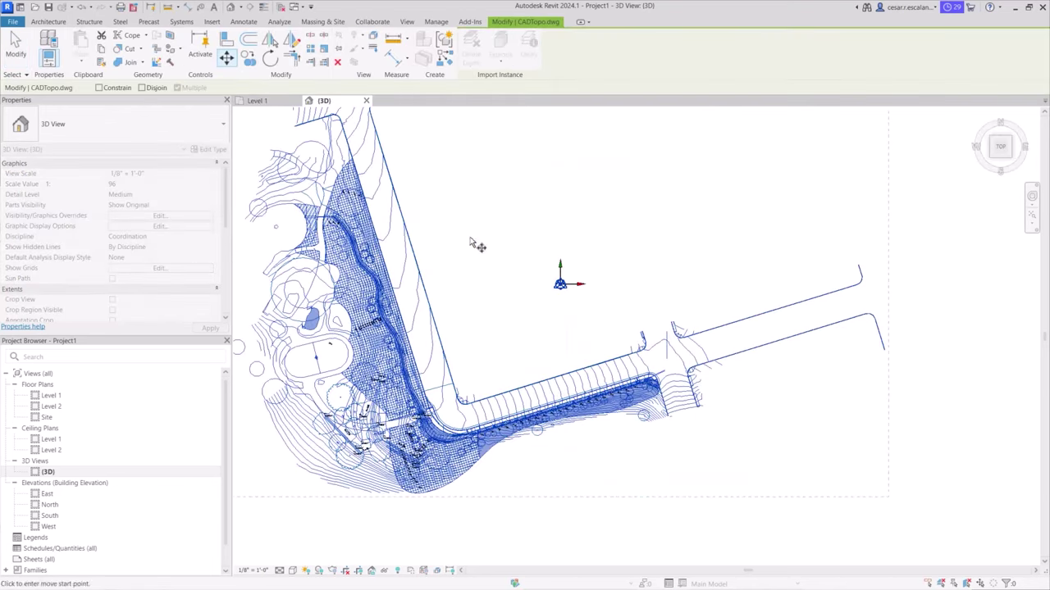
left_click(667, 358)
left_click(560, 284)
scroll(677, 279, "down", 2)
middle_click_drag(680, 316, 697, 379)
left_click(612, 386)
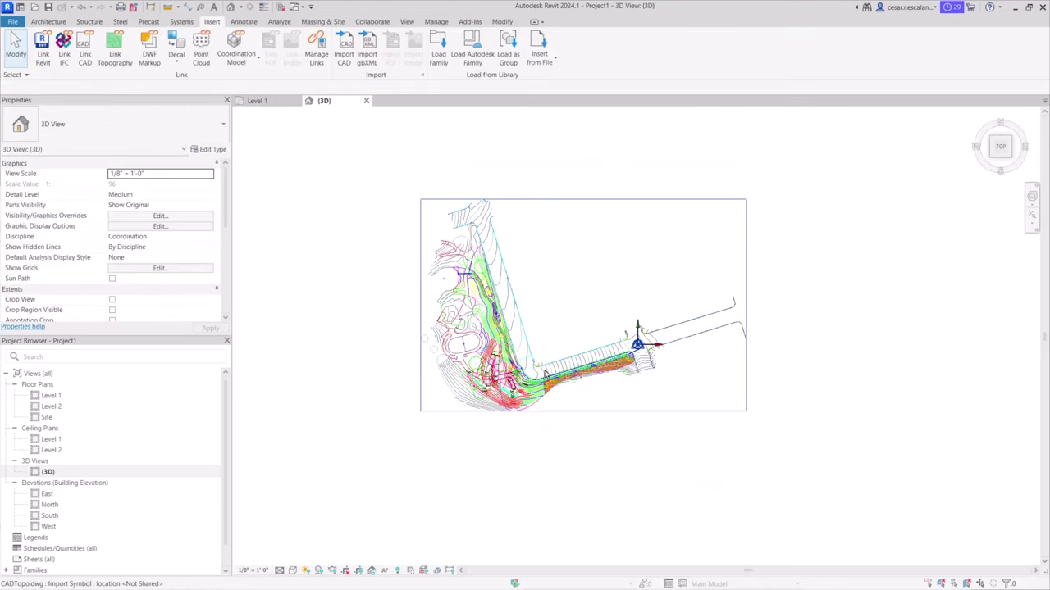
Acquire the shared coordinate system from the linked CADTopo.dwg and reconcile it with the project
left_click(512, 354)
scroll(450, 356, "up", 3)
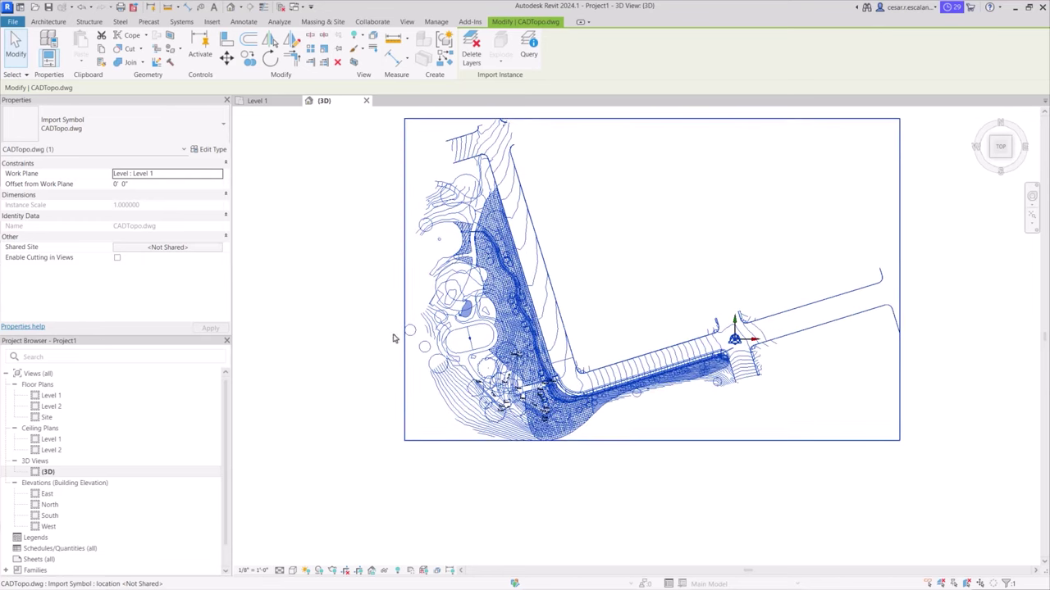
left_click(174, 248)
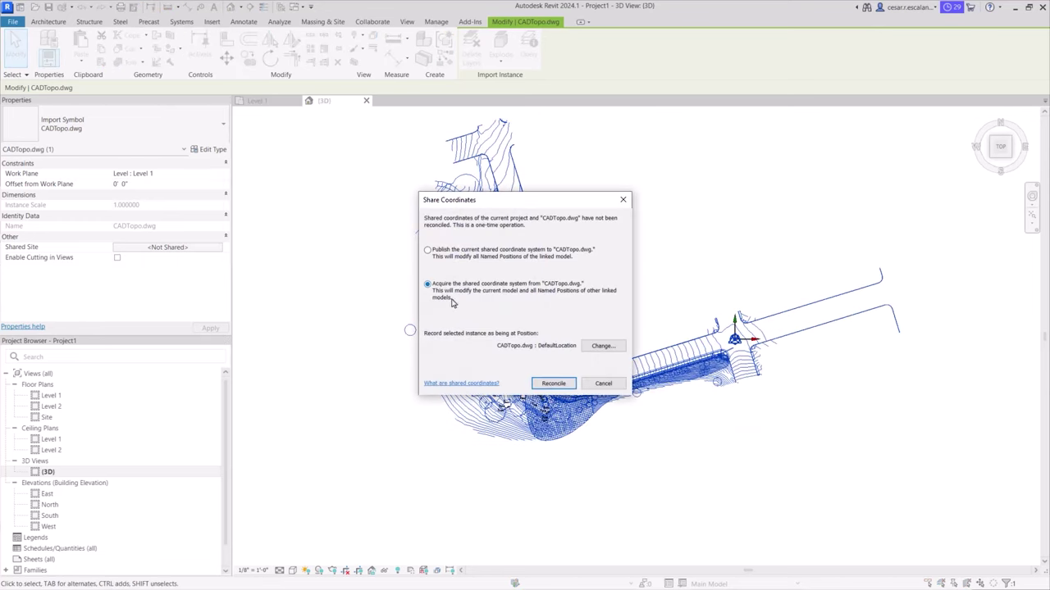
left_click(551, 383)
left_click(473, 479)
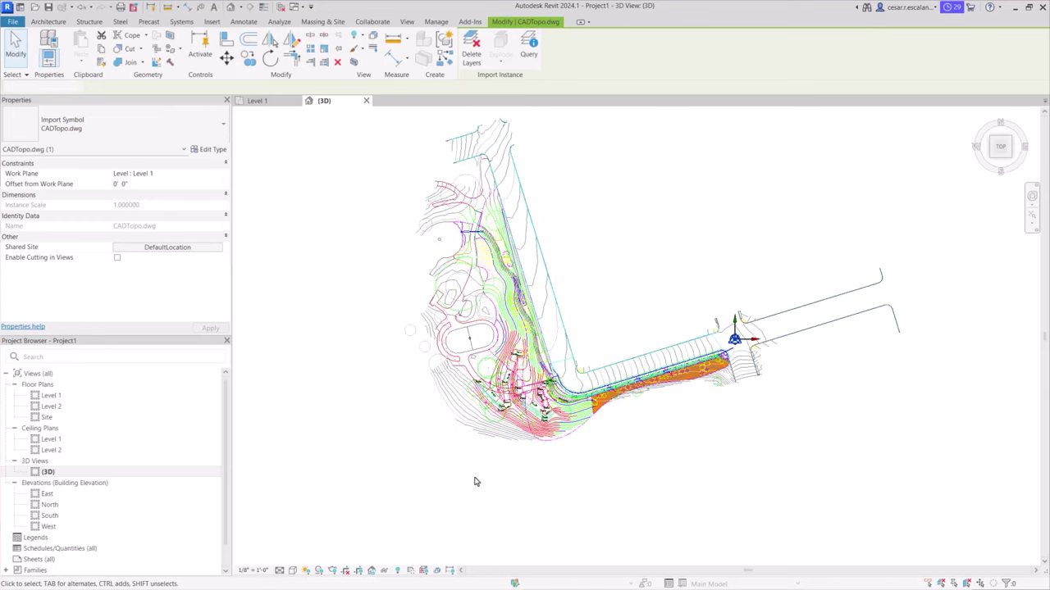
left_click(437, 22)
left_click(508, 36)
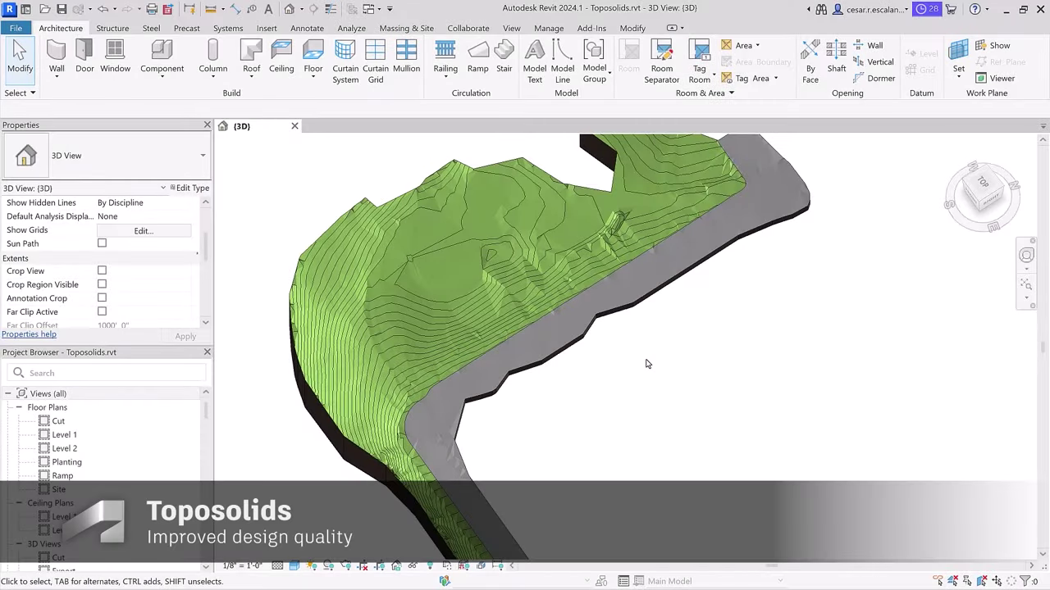
Select the green terrain toposolid and review the toposolid types available for it
middle_click_drag(646, 364, 402, 295, "shift")
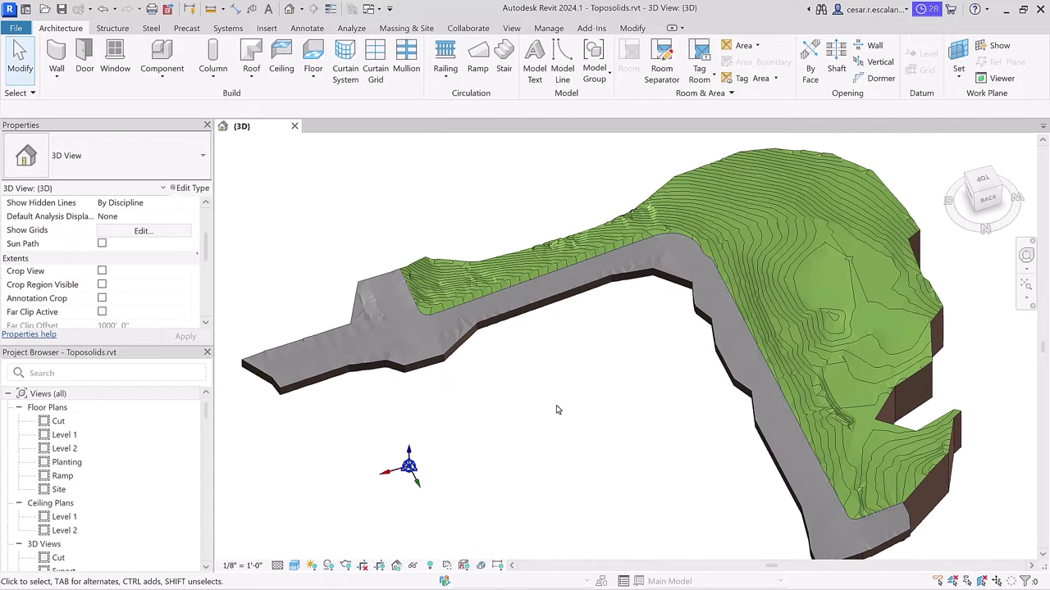
scroll(871, 307, "up", 3)
middle_click_drag(830, 318, 725, 321)
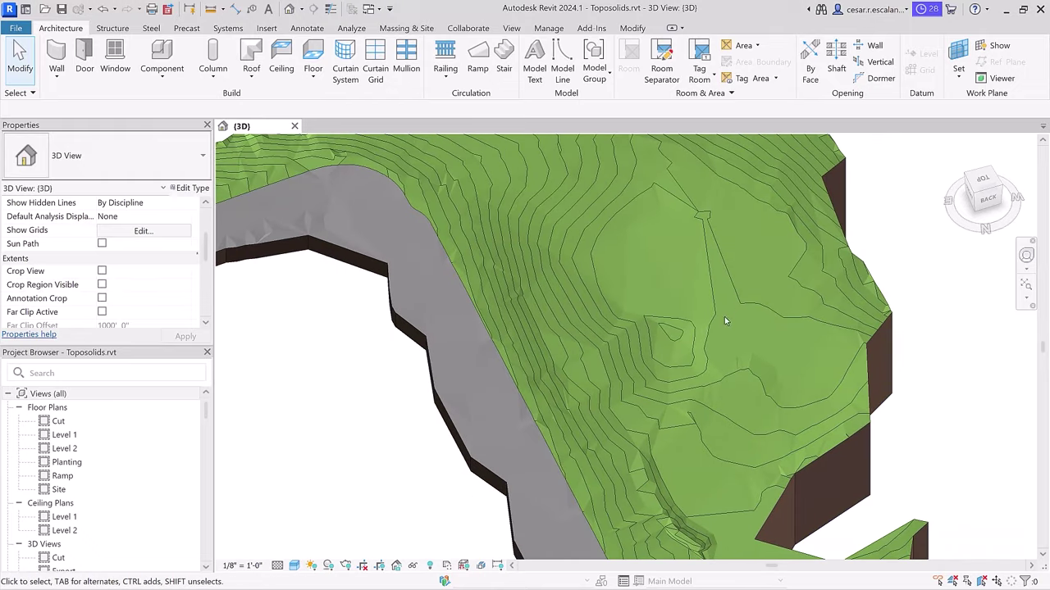
left_click(725, 322)
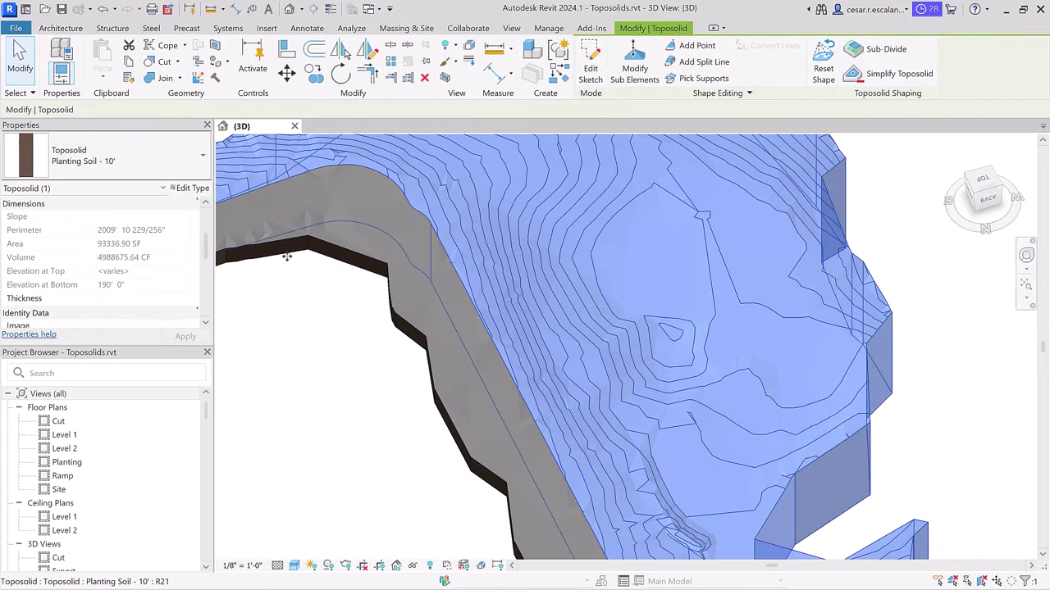
left_click(126, 167)
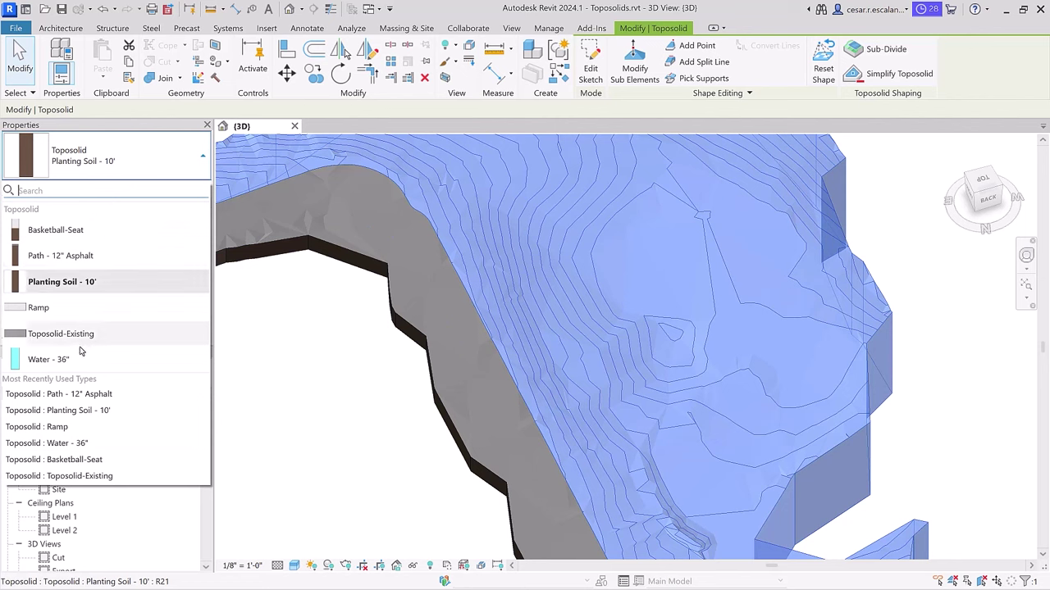
left_click(313, 397)
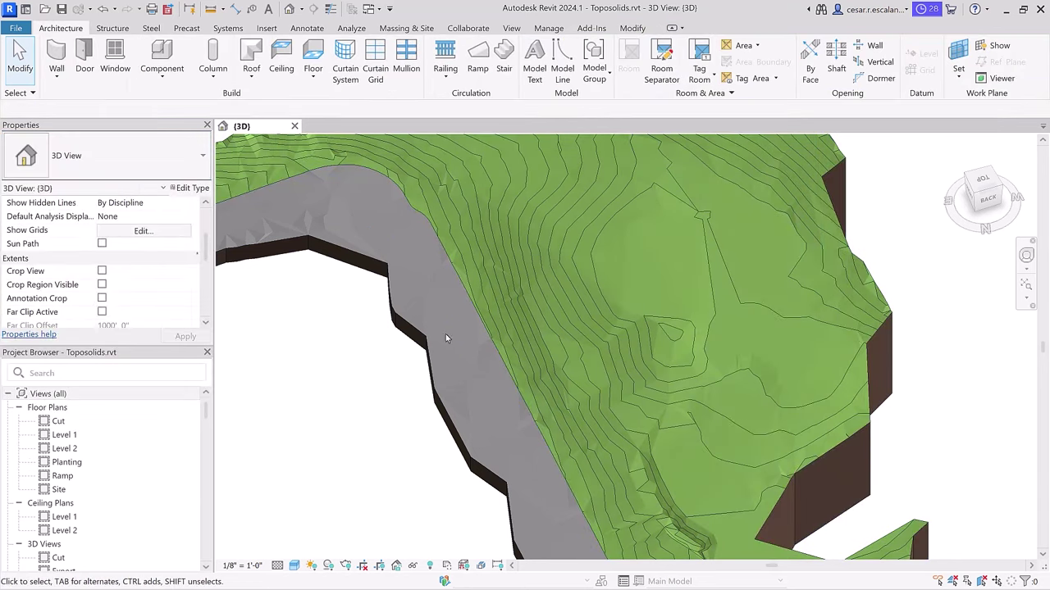
Examine the layer structure and contour display settings of the green terrain toposolid's type, Planting Soil - 10'
left_click(540, 310)
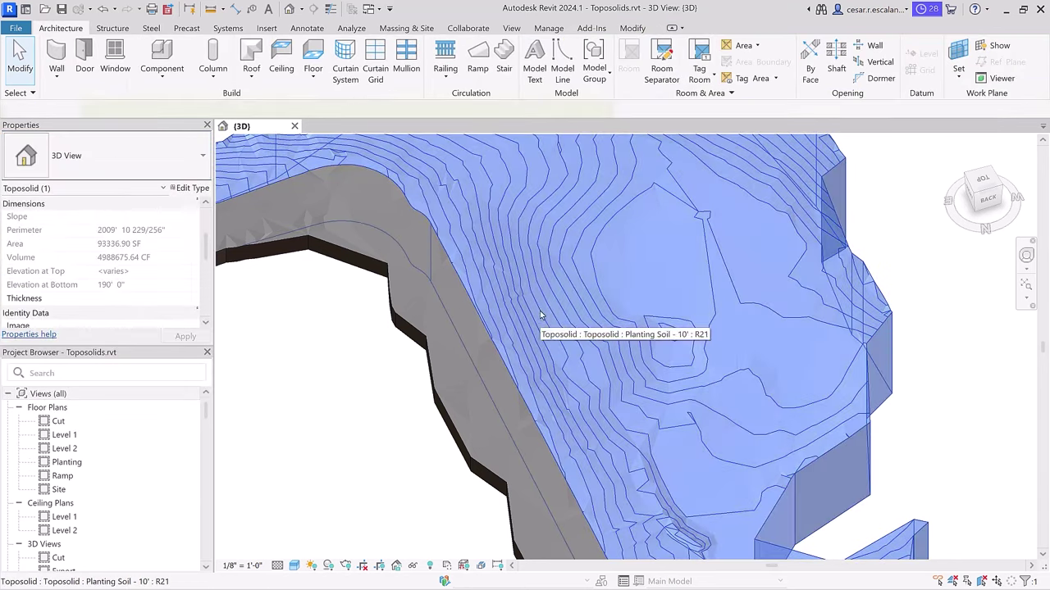
left_click(192, 188)
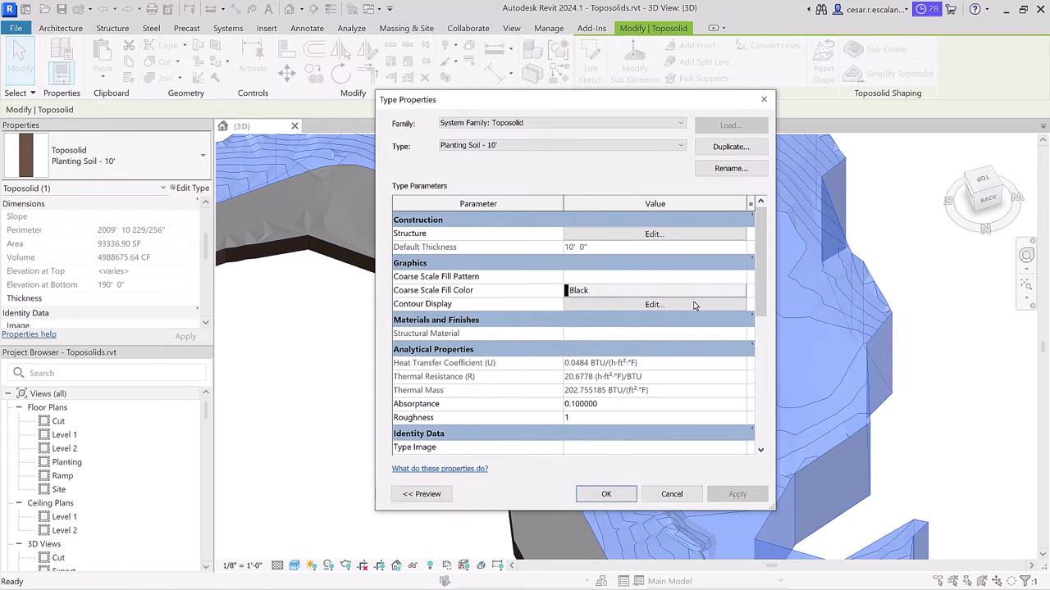
left_click(642, 236)
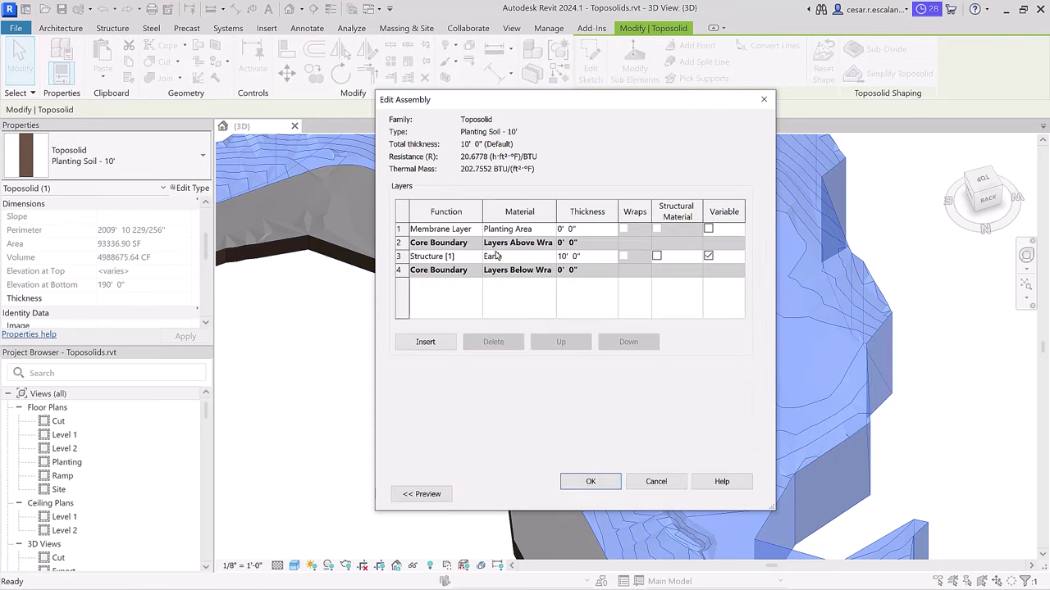
left_click(593, 482)
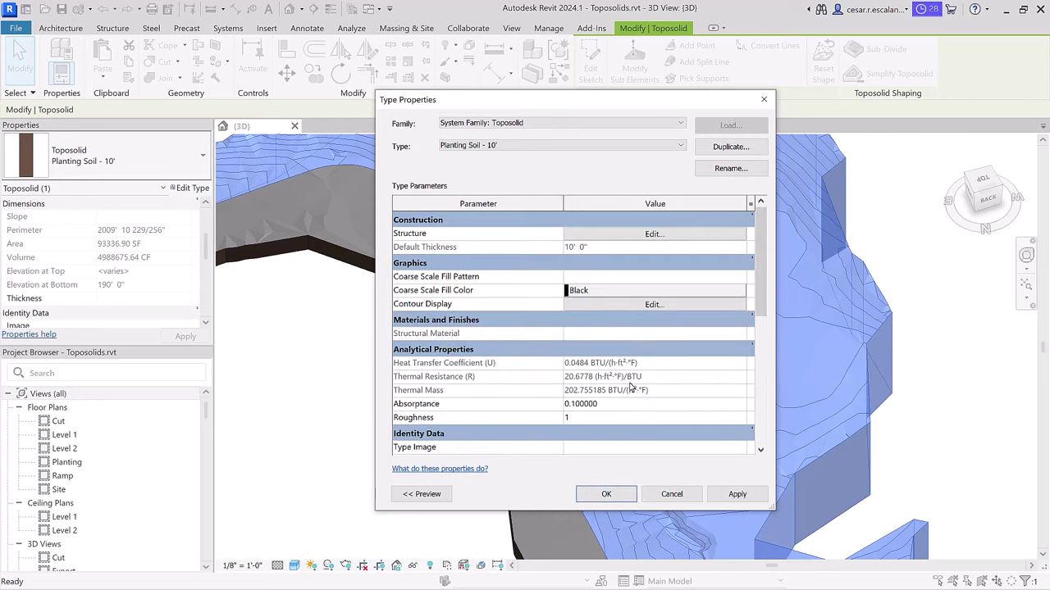
left_click(655, 304)
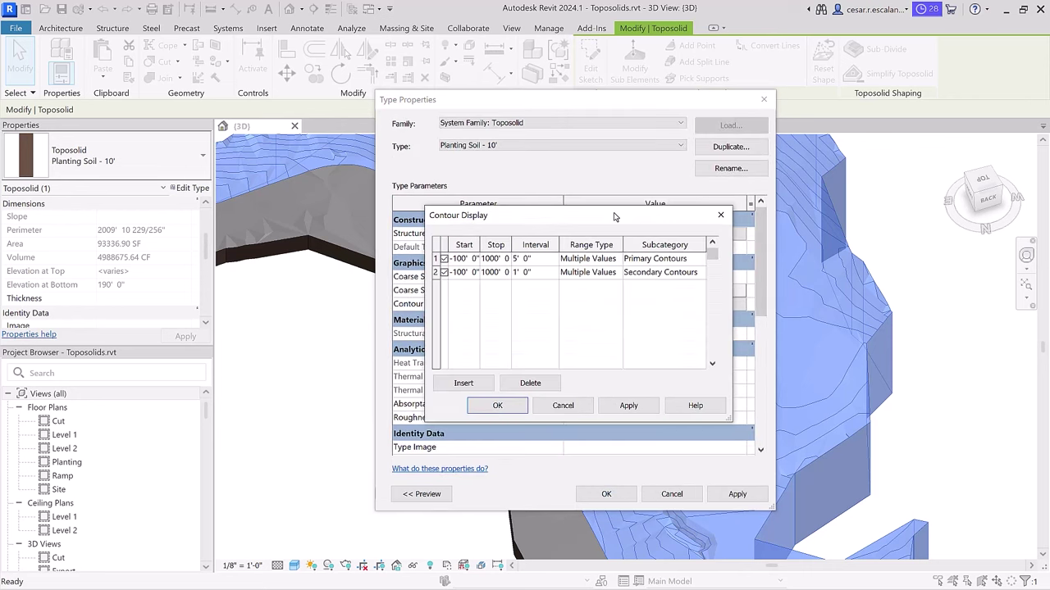
left_click(497, 406)
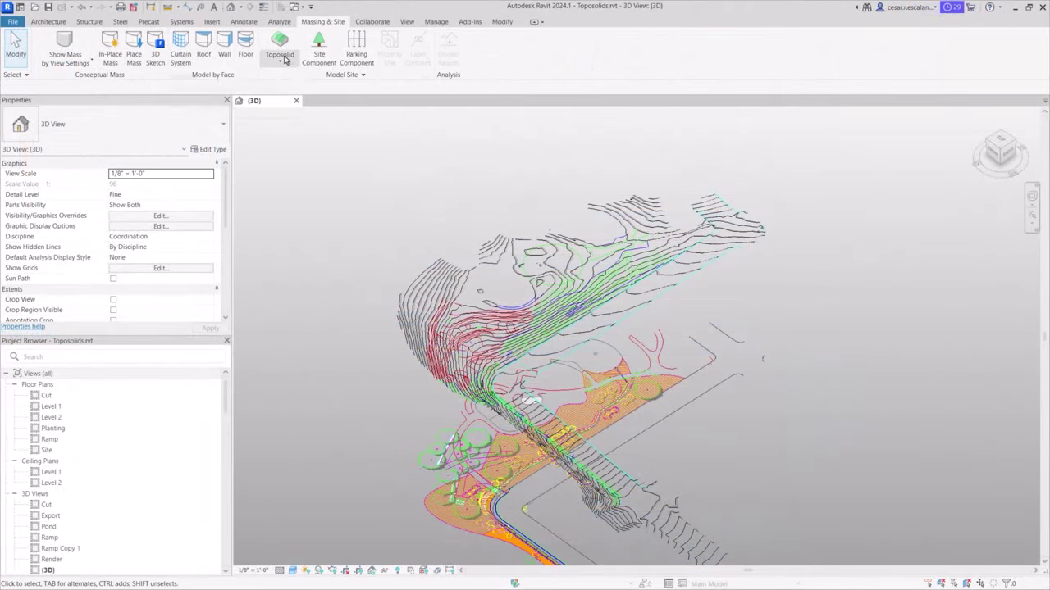
Create a Planting Soil - 10' toposolid on Level 1 from the contour CAD import, using layers 0, C-TOPO-MAJR and C-TOPO-MINR
left_click(285, 59)
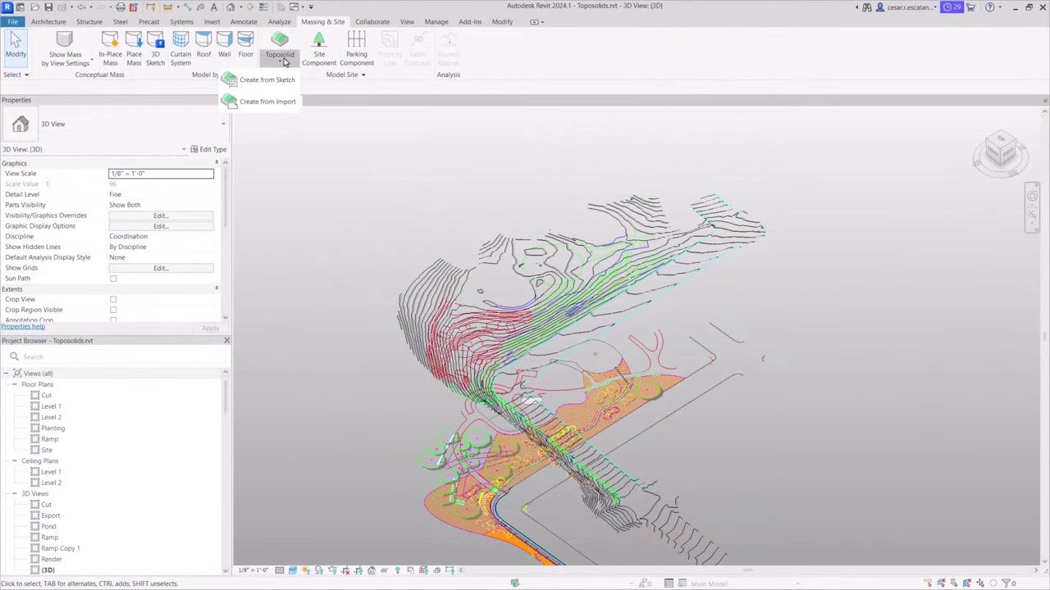
left_click(284, 102)
left_click(196, 133)
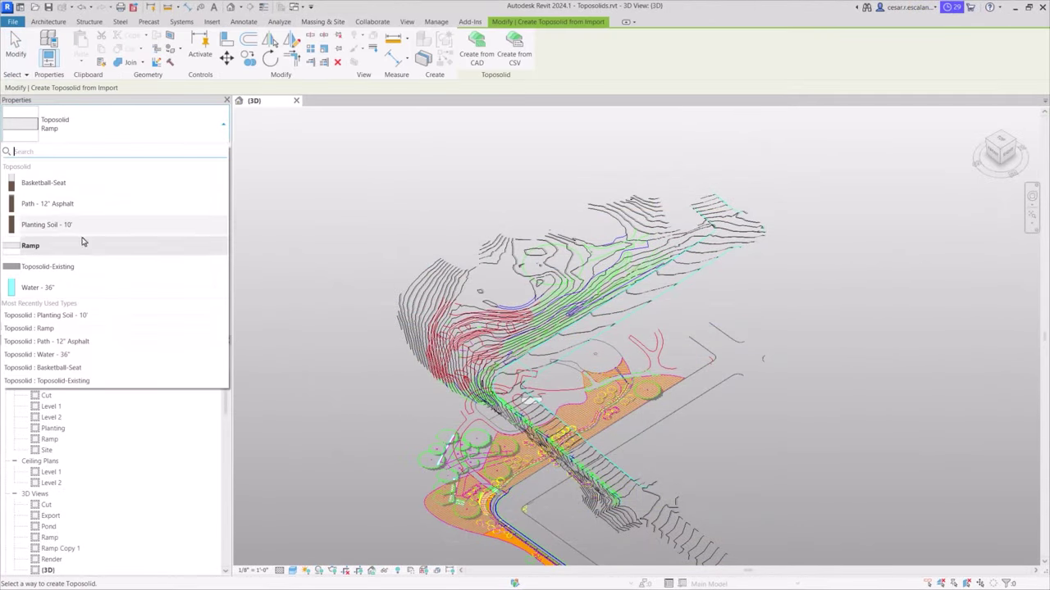
left_click(67, 225)
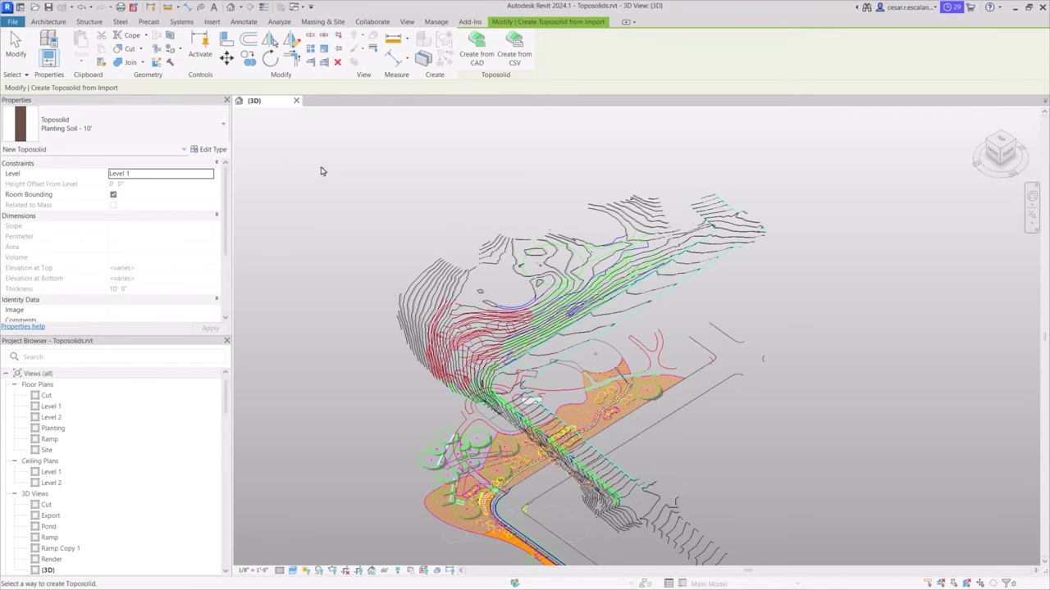
left_click(439, 275)
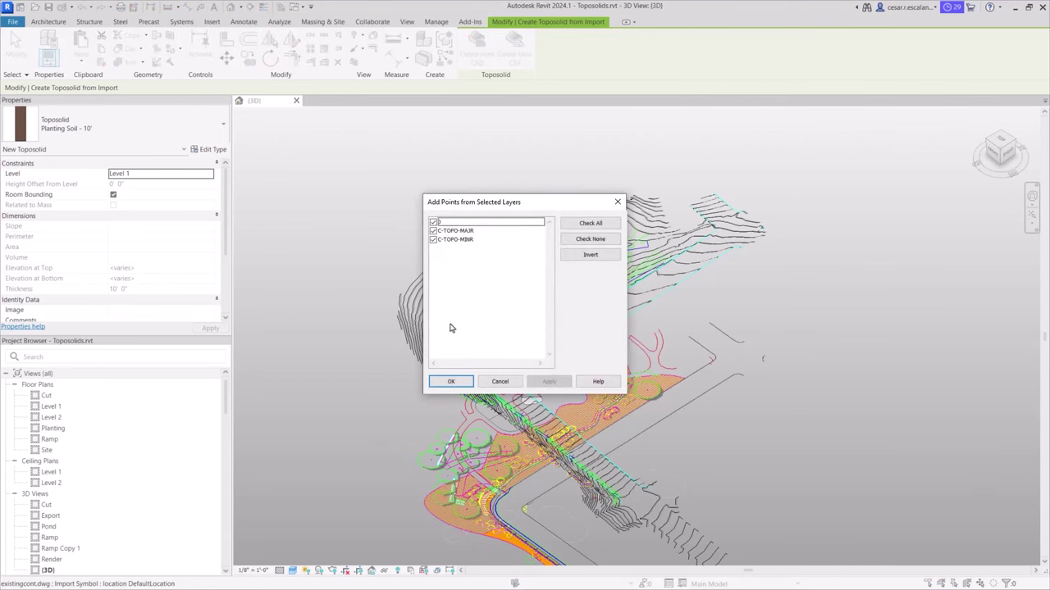
left_click(450, 381)
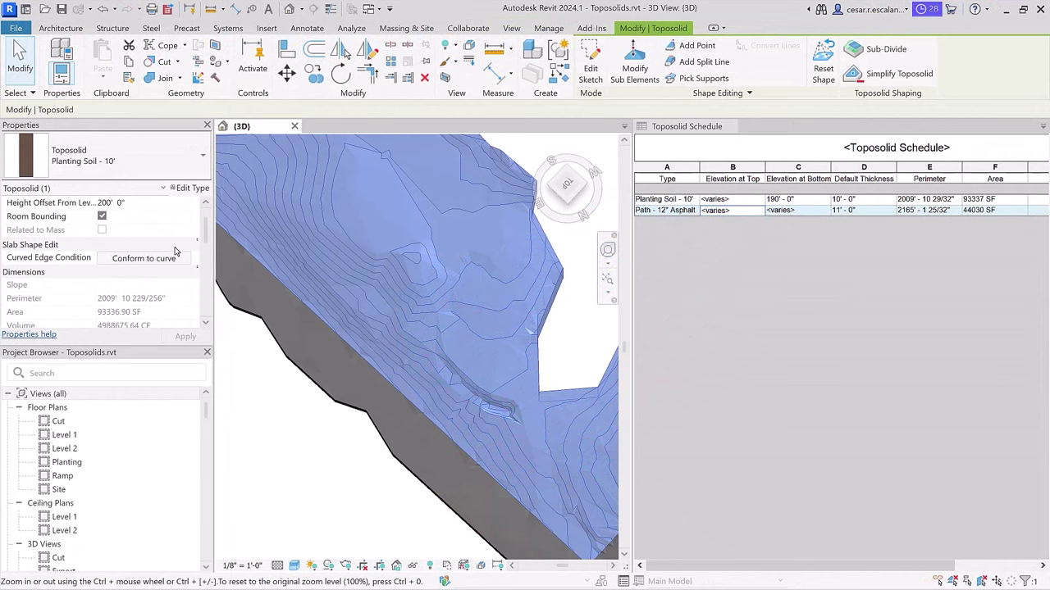
Review the dimensions, identity data and phasing properties of the selected Planting Soil - 10' toposolid
scroll(174, 250, "up", 2)
scroll(174, 250, "down", 6)
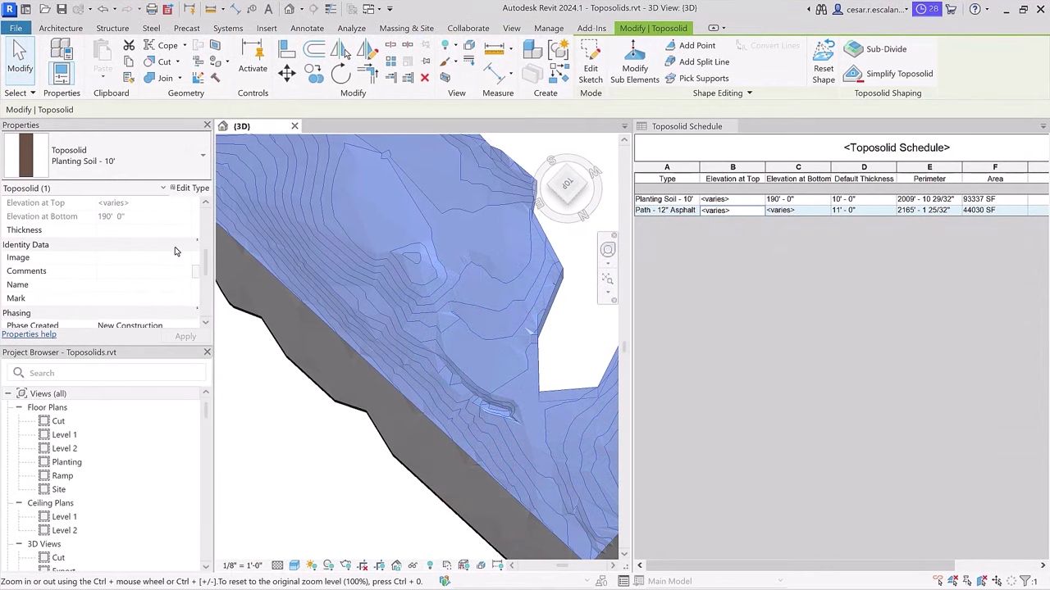
scroll(175, 251, "up", 3)
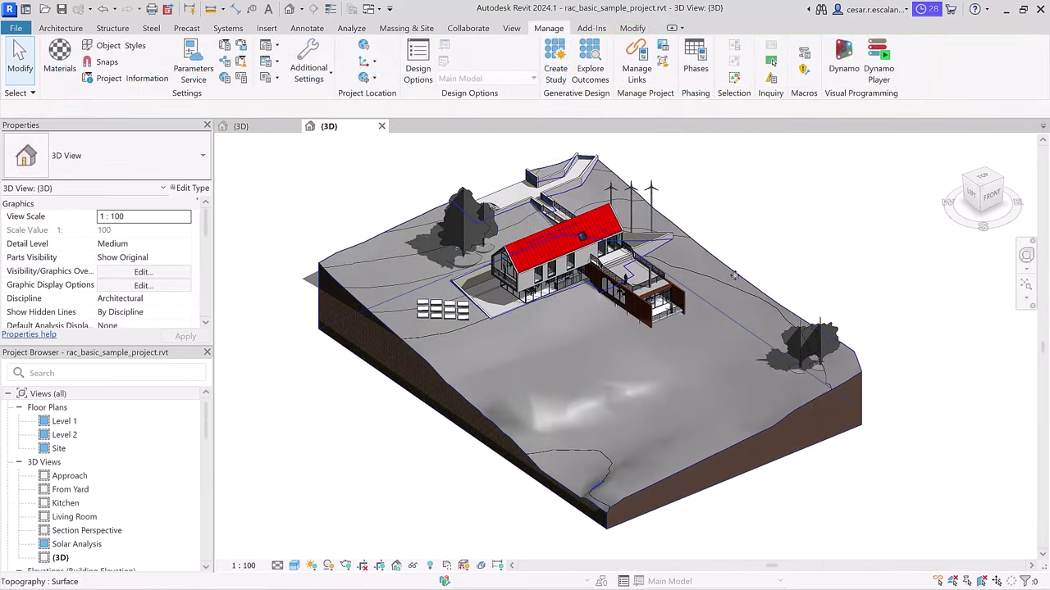
Generate a toposolid from the sample project's topography surface, with base level Level 1 and family type Planting Soil - 10'
left_click(735, 274)
left_click(605, 79)
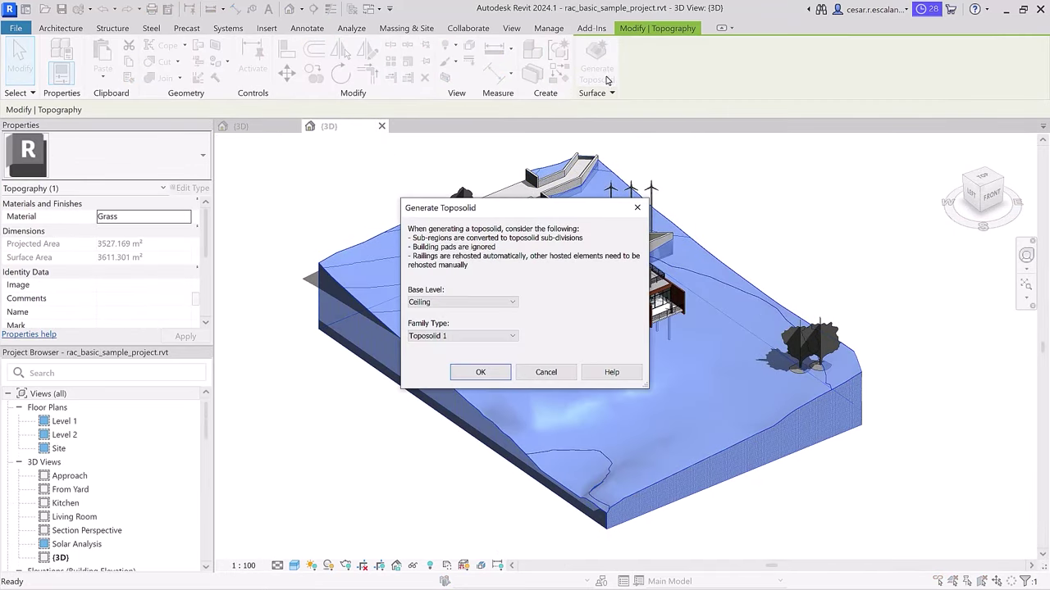
left_click(492, 302)
left_click(459, 328)
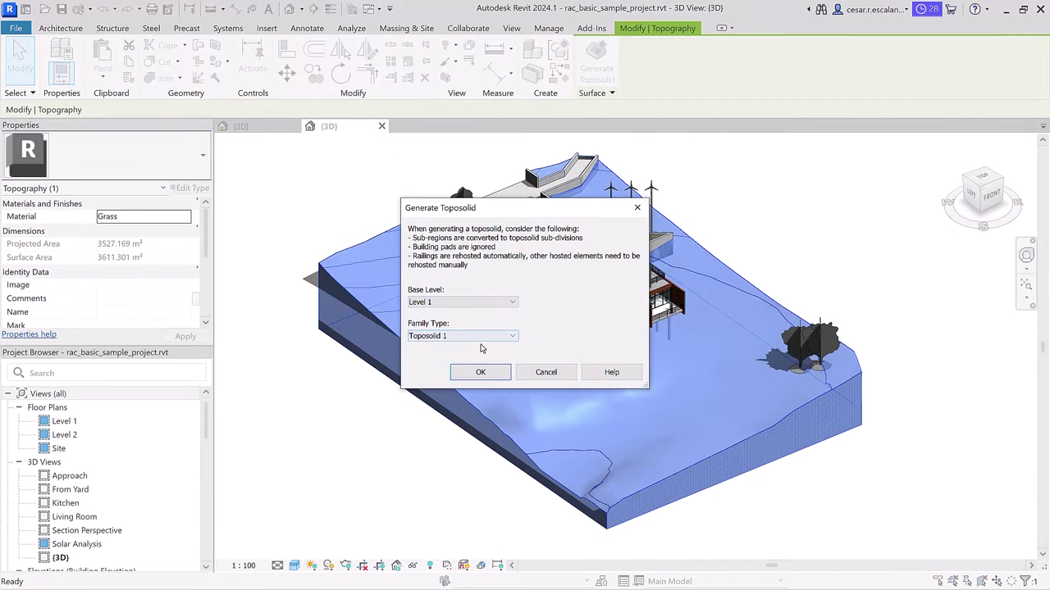
left_click(484, 337)
left_click(460, 364)
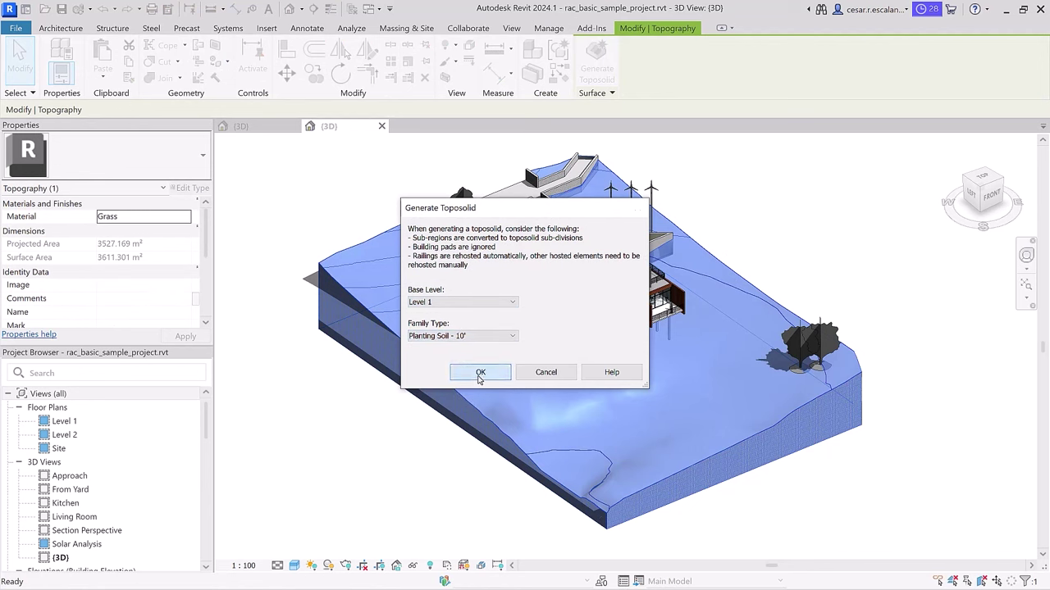
left_click(481, 372)
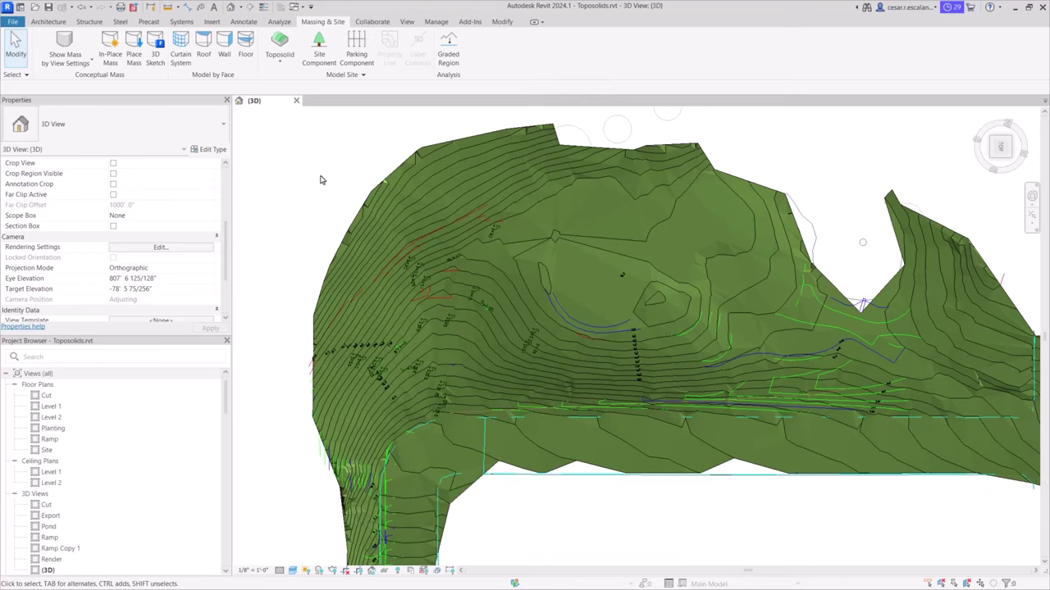
Set the phase created of the site's Planting Soil - 10' toposolid to Existing
left_click(373, 205)
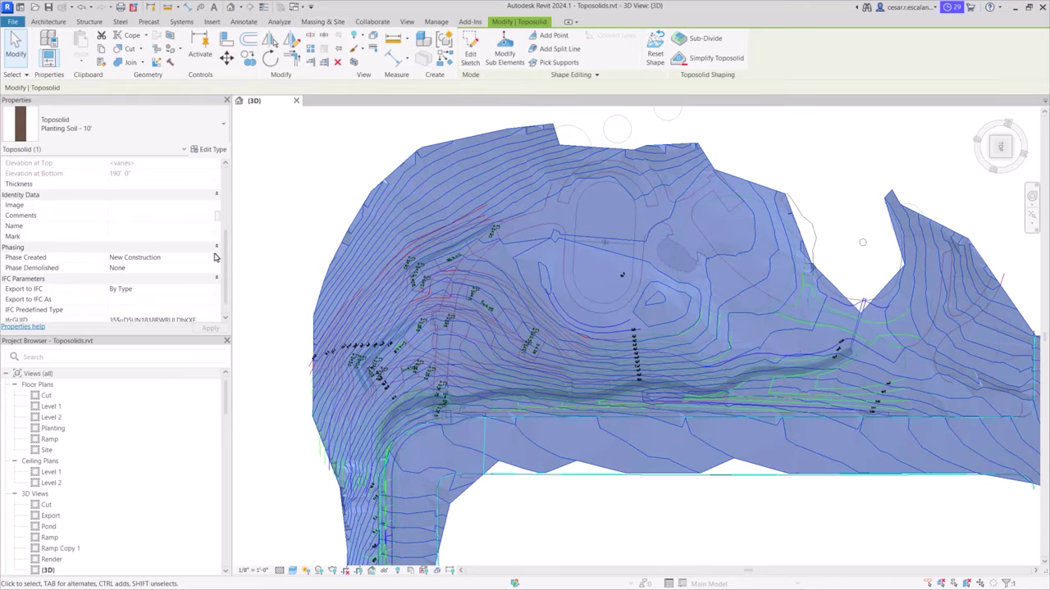
left_click(160, 258)
left_click(209, 257)
left_click(139, 269)
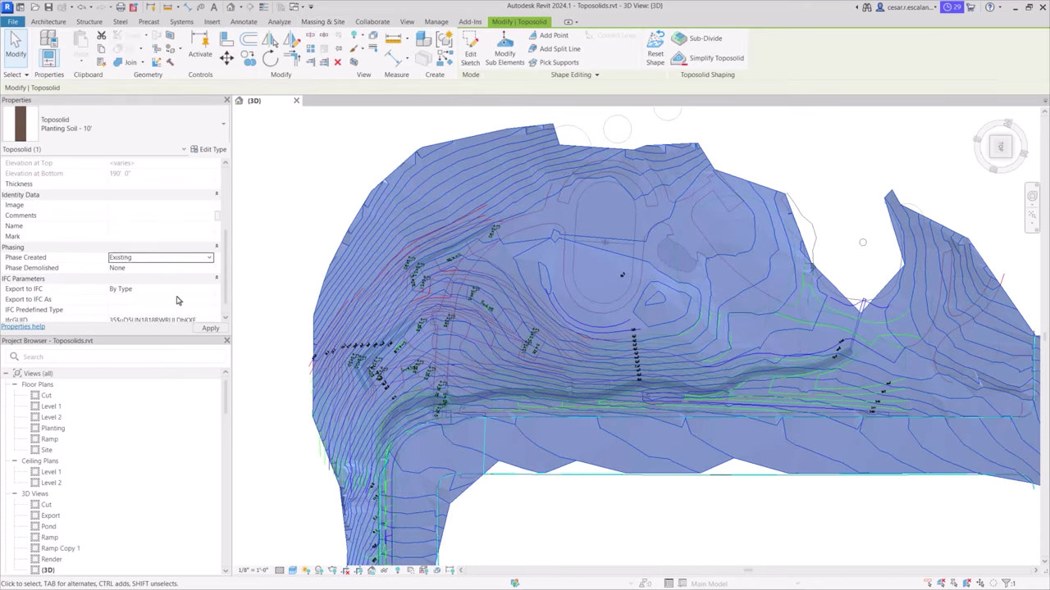
left_click(209, 329)
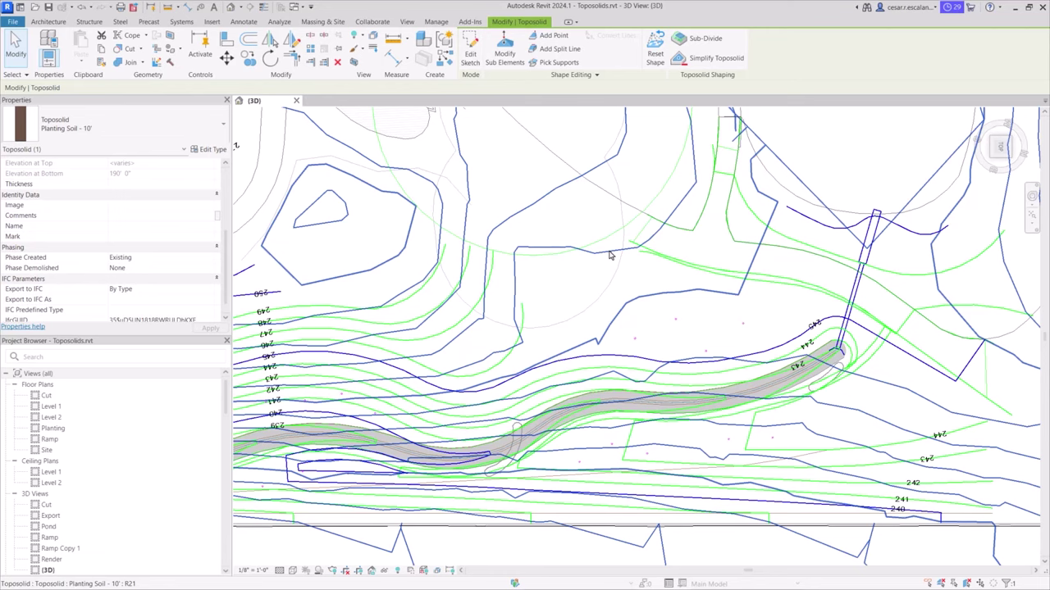
Start a graded region on the existing toposolid, creating a new topography exactly like the existing one
key("Escape")
left_click(450, 57)
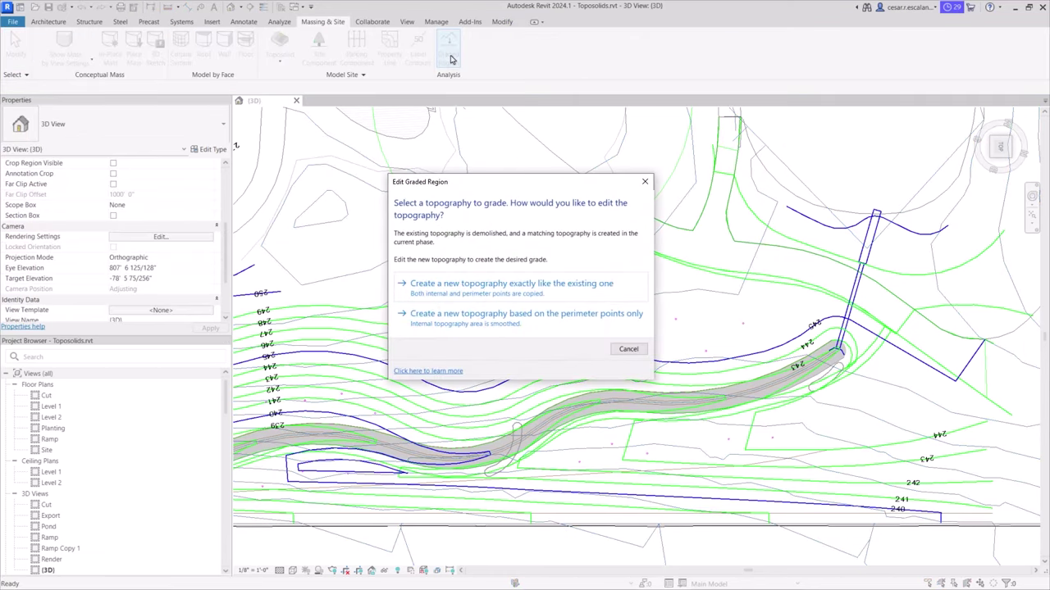
left_click(544, 285)
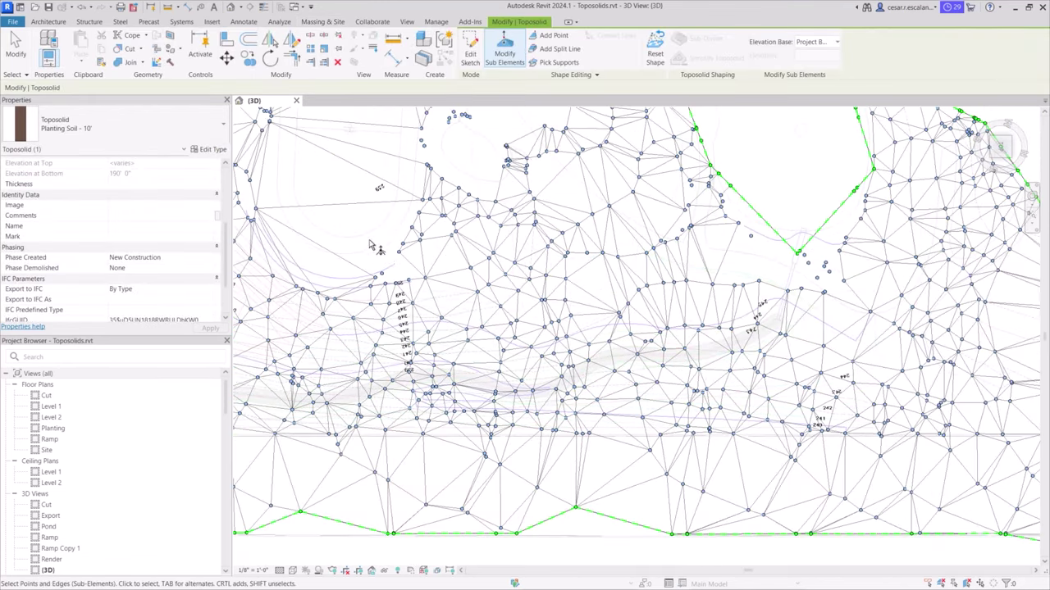
Delete the toposolid's shape points around the upper end of the curved channel, near the 243 to 245 contour labels
scroll(380, 261, "up", 2)
middle_click_drag(655, 287, 541, 289)
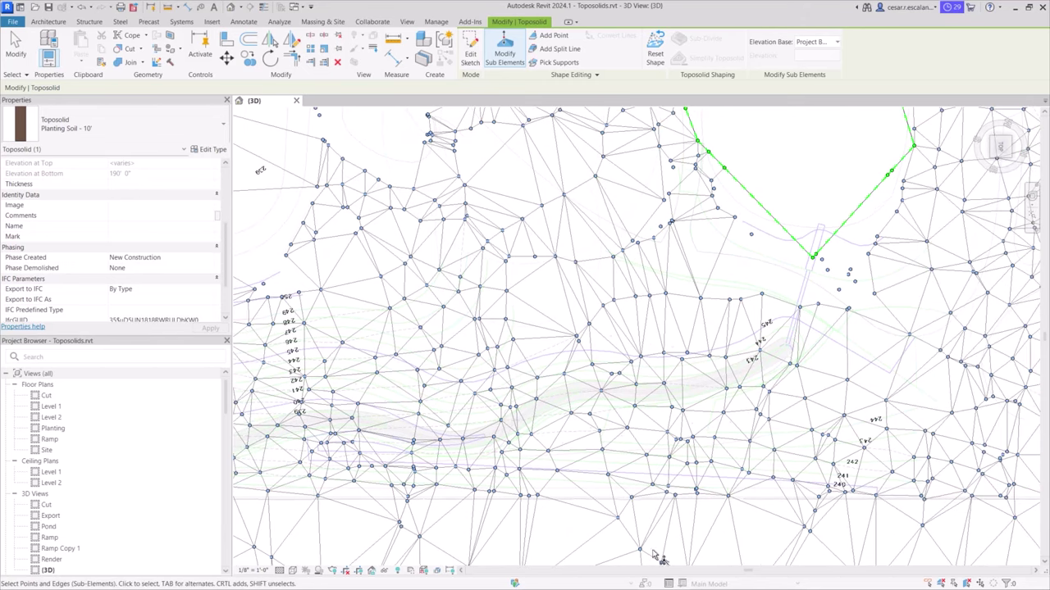
middle_click_drag(657, 312, 498, 341)
scroll(499, 342, "up", 1)
left_click_drag(461, 312, 738, 491)
key("Delete")
middle_click_drag(714, 448, 877, 471)
scroll(843, 414, "down", 1)
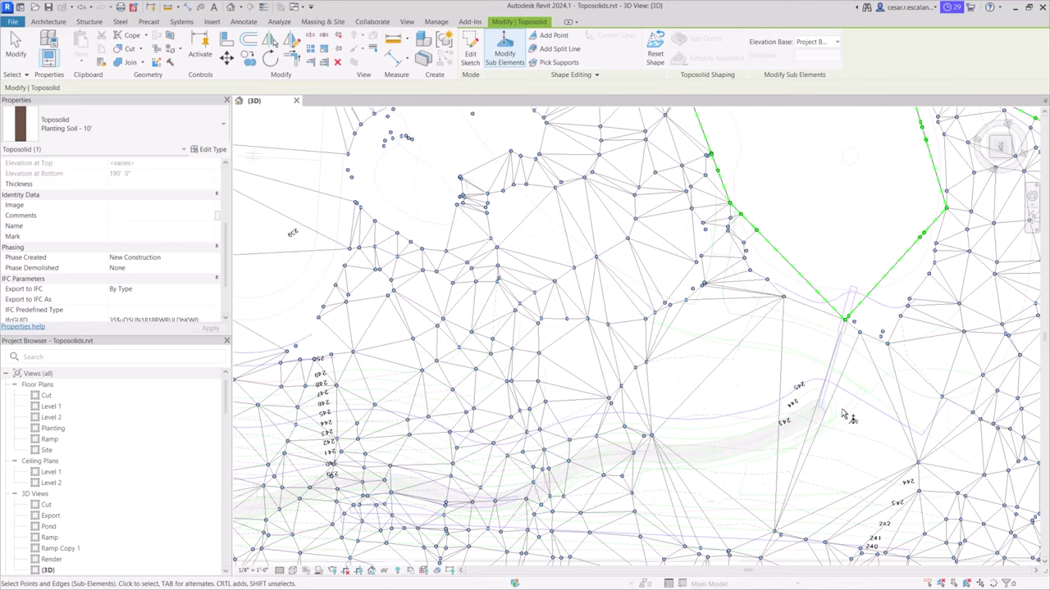
Delete more toposolid shape points along the middle of the curved channel, working away from the 243 to 245 labels
middle_click_drag(578, 461, 647, 473)
left_click_drag(467, 363, 724, 489)
key("Delete")
scroll(661, 433, "up", 1)
middle_click_drag(661, 432, 846, 420)
left_click_drag(353, 325, 642, 479)
middle_click_drag(984, 410, 462, 357)
scroll(462, 357, "up", 1)
Add shape points at an absolute elevation of 245' along the 245 contour above the curved channel
left_click(554, 35)
left_click(874, 57)
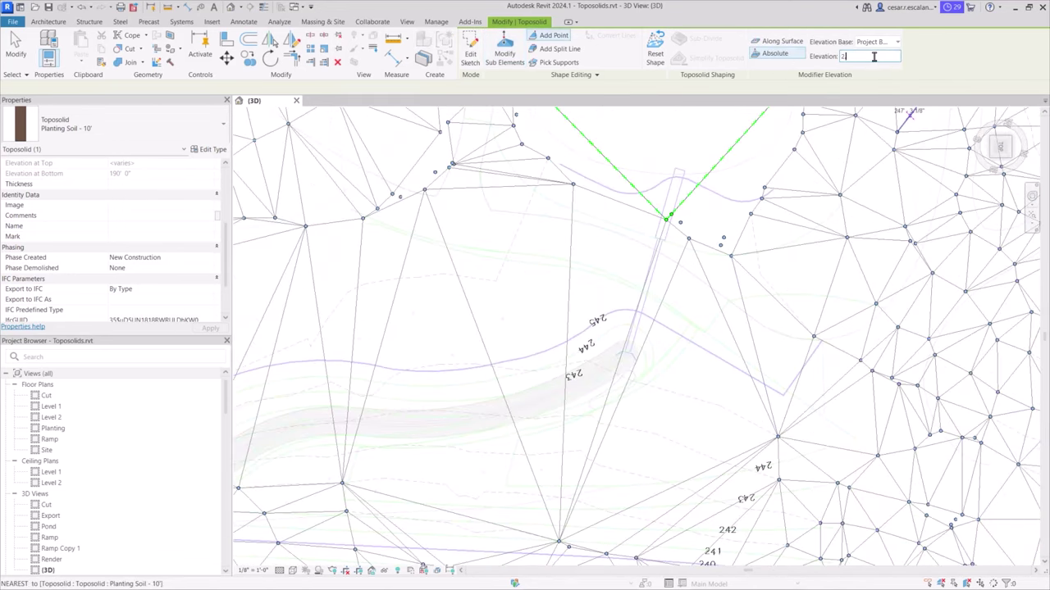
scroll(820, 338, "up", 3)
left_click(820, 336)
left_click(738, 452)
left_click(591, 368)
left_click(424, 265)
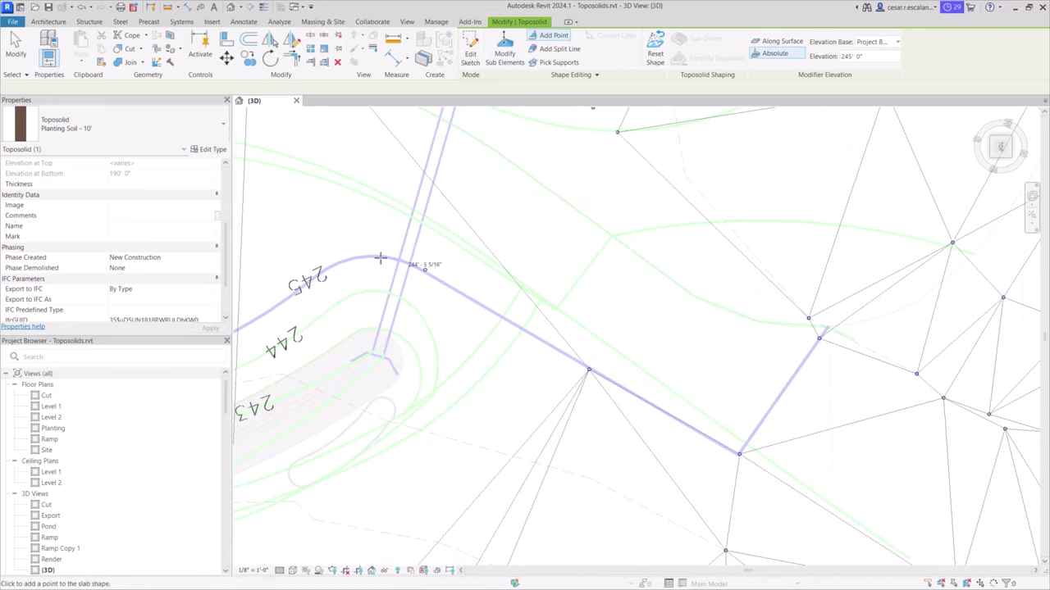
left_click(345, 259)
middle_click_drag(345, 259, 652, 224)
left_click(463, 326)
middle_click_drag(456, 307, 835, 254)
scroll(536, 292, "down", 1)
left_click(536, 293)
left_click(422, 282)
middle_click_drag(345, 288, 1017, 262)
left_click(877, 320)
left_click(704, 347)
left_click(567, 283)
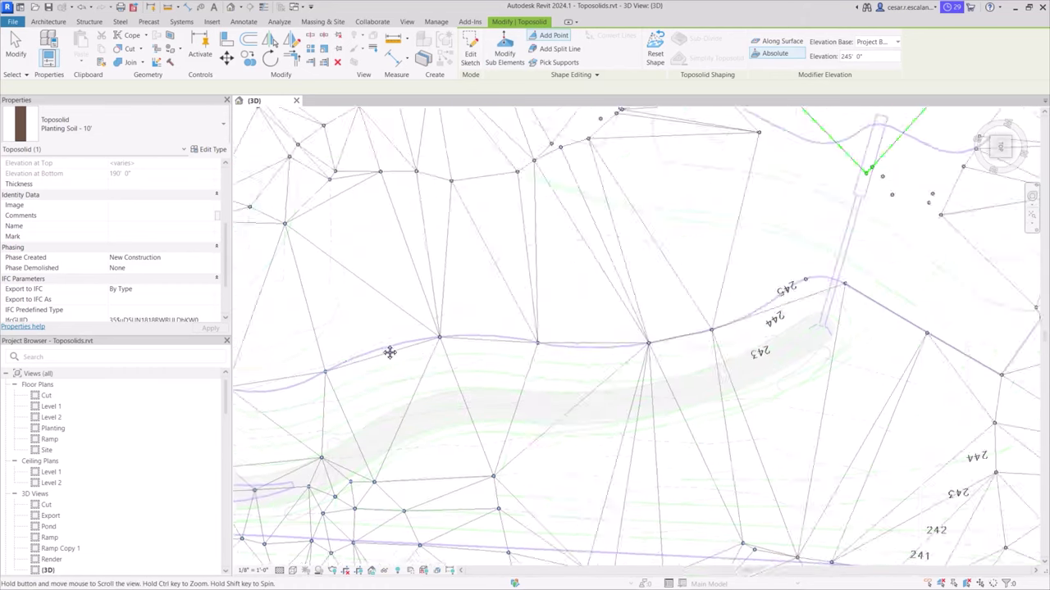
Add shape points at an absolute elevation of 244' along the 244 contour around the channel
middle_click_drag(390, 353, 427, 344)
scroll(847, 292, "up", 5)
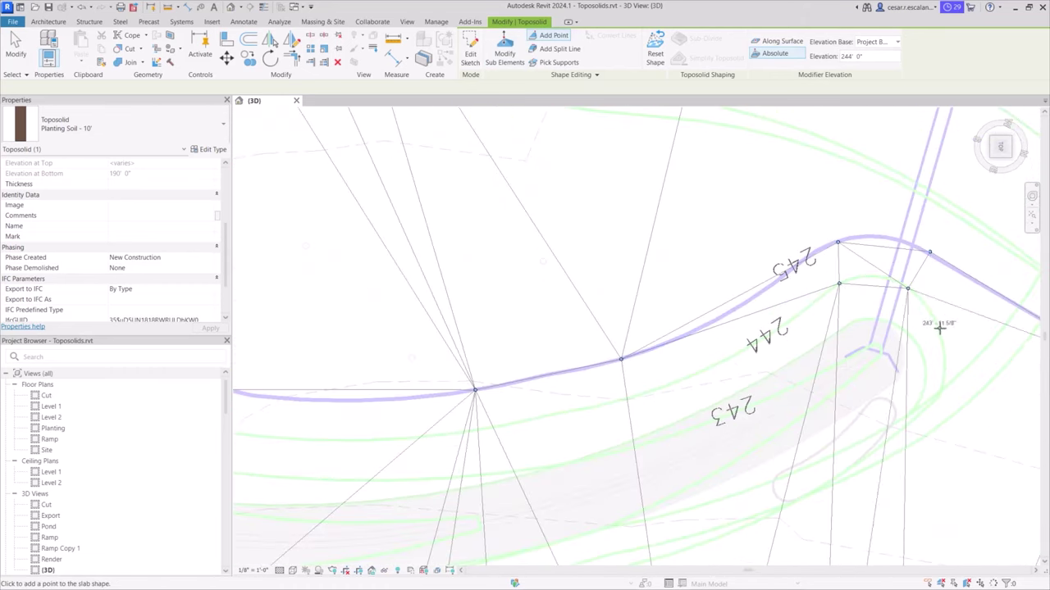
left_click(564, 414)
left_click(349, 440)
middle_click_drag(349, 439, 849, 352)
left_click(780, 350)
left_click(625, 333)
left_click(352, 419)
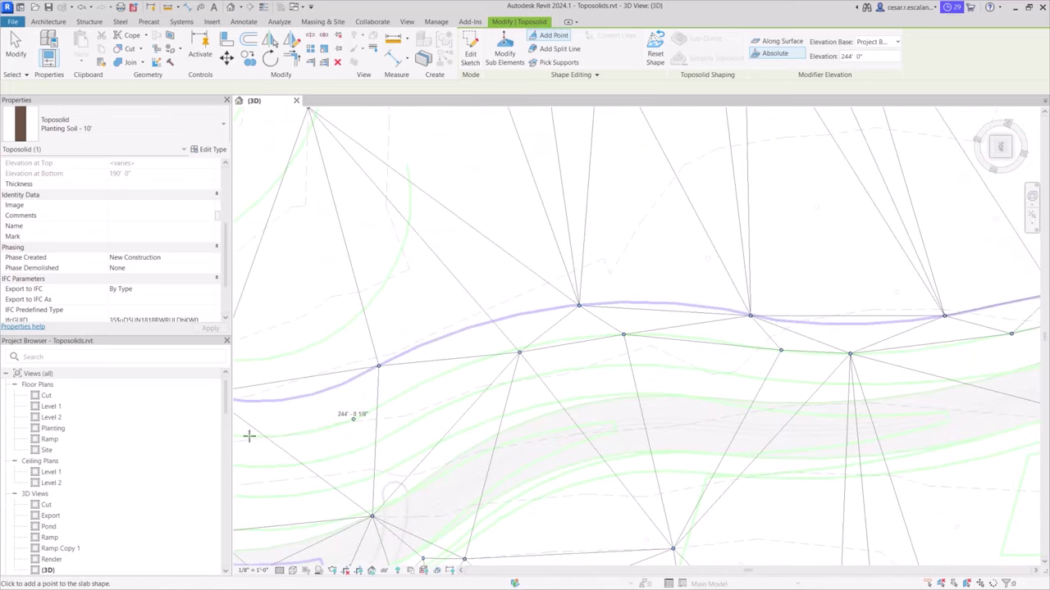
left_click(250, 435)
Add shape points at an absolute elevation of 243' along the 243 contour on both sides of the channel
scroll(862, 321, "down", 3)
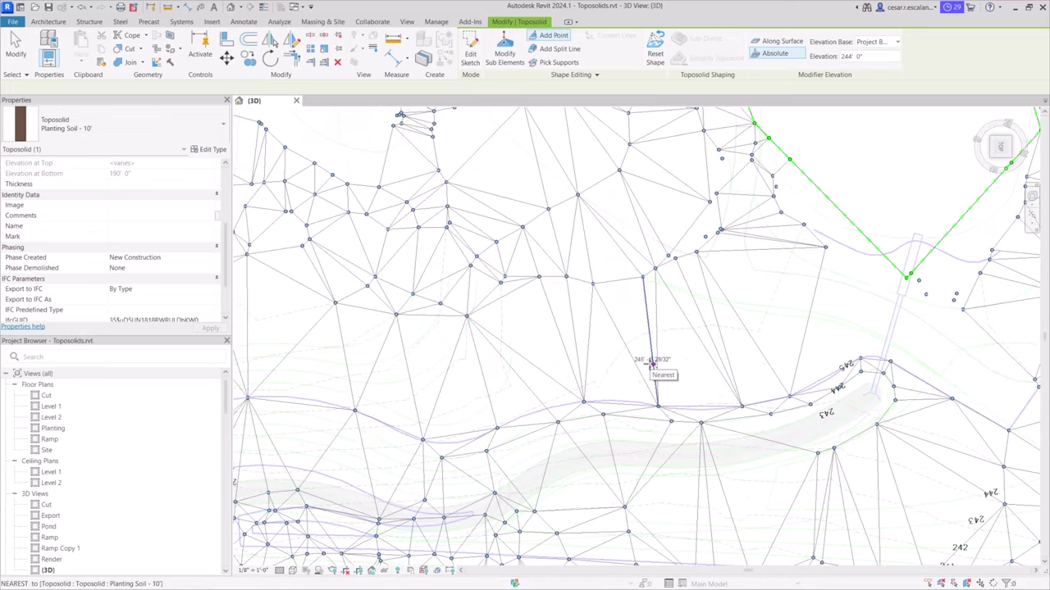
scroll(656, 360, "up", 1)
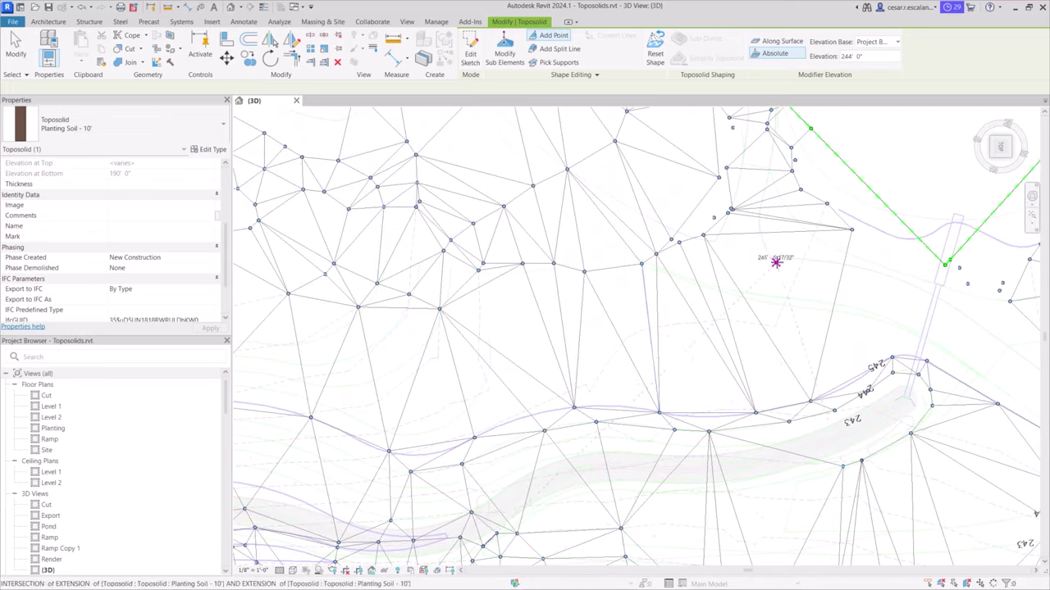
scroll(971, 456, "up", 3)
middle_click_drag(822, 344, 823, 334)
scroll(822, 334, "up", 1)
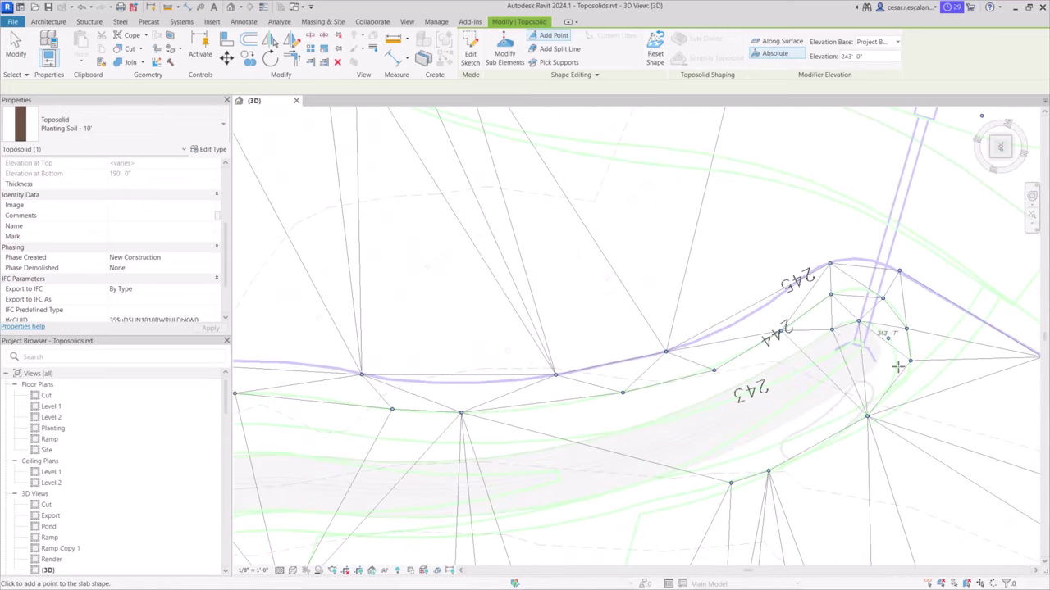
left_click(784, 444)
left_click(676, 477)
left_click(610, 497)
left_click(505, 515)
left_click(385, 517)
left_click(302, 510)
left_click(254, 510)
left_click(803, 351)
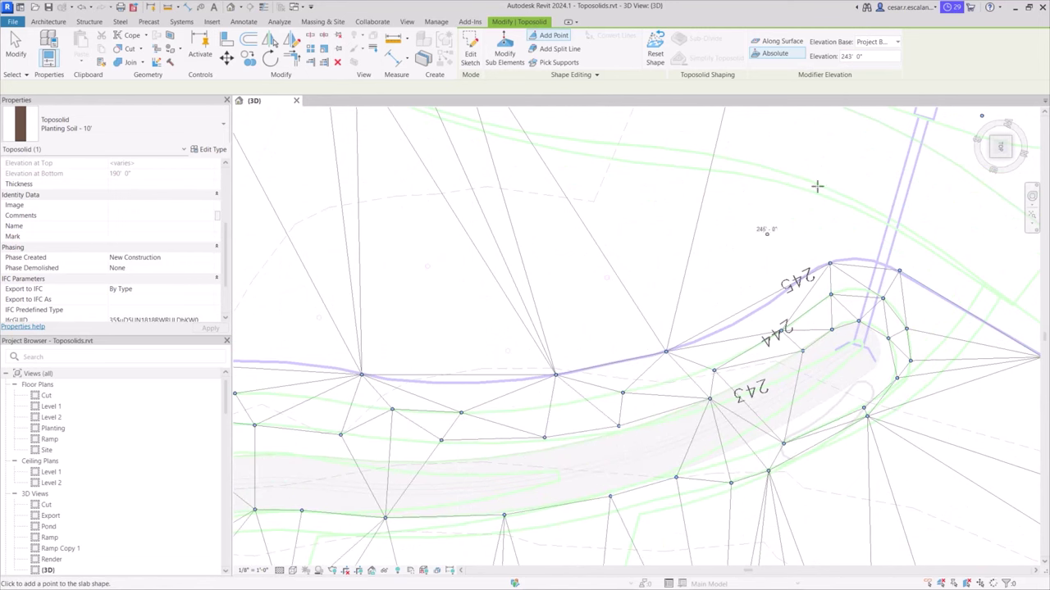
Add shape points at an absolute elevation of 242' inside the upper end of the channel
left_click_drag(863, 56, 802, 57)
type("242")
left_click(856, 340)
left_click(836, 351)
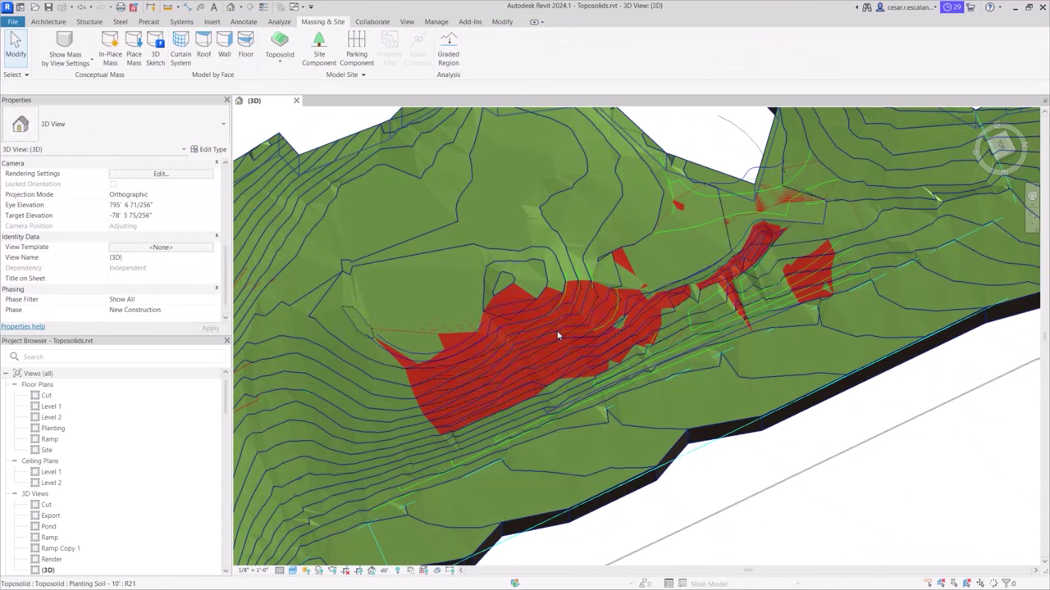
left_click(557, 336)
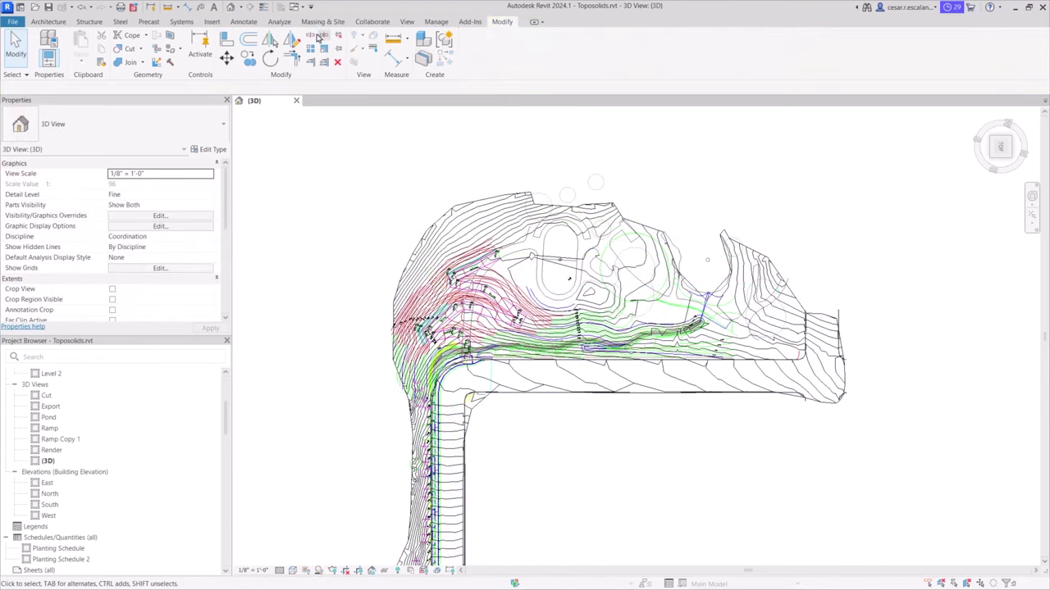
Start a Split sketch on the toposolid and pick the edge lines along the horizontal street and its curved corner
key("s")
key("l")
left_click(762, 362)
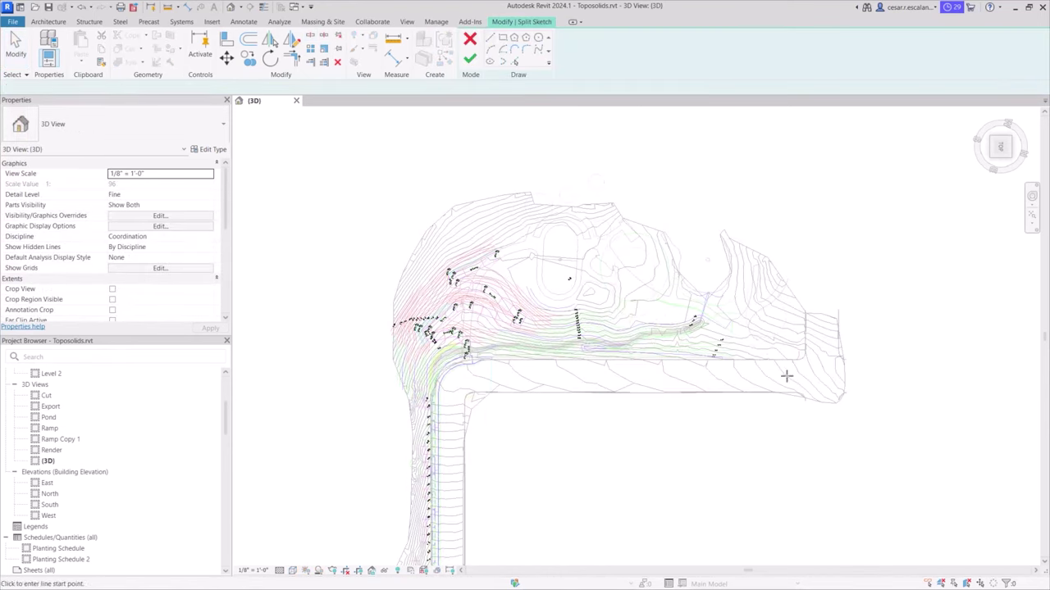
scroll(845, 328, "up", 5)
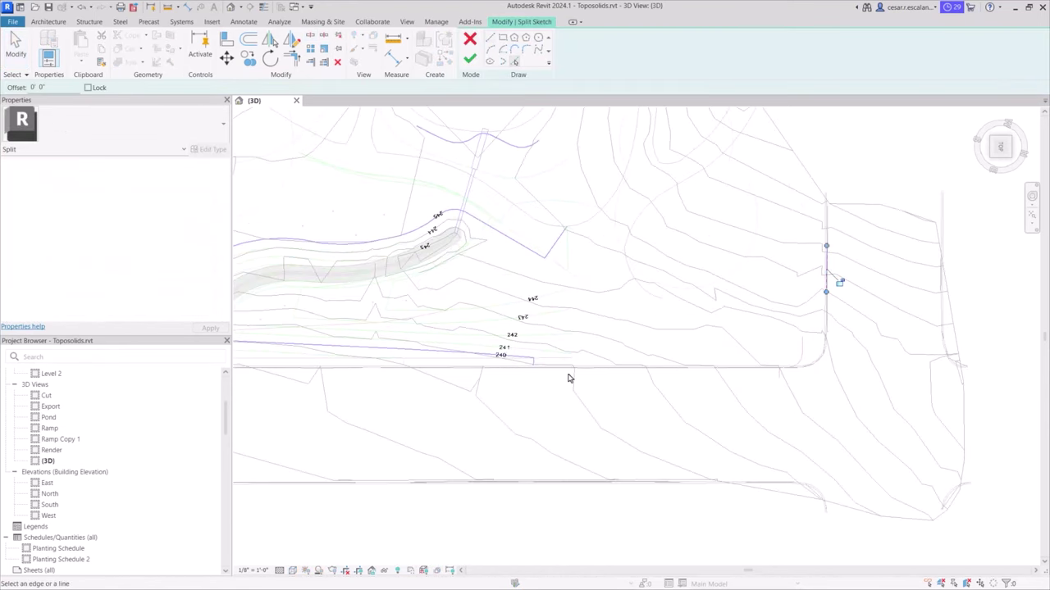
left_click(591, 367)
scroll(590, 368, "down", 3)
middle_click_drag(764, 337, 943, 345)
scroll(520, 270, "up", 5)
left_click(539, 256)
scroll(663, 241, "down", 3)
middle_click_drag(484, 484, 597, 320)
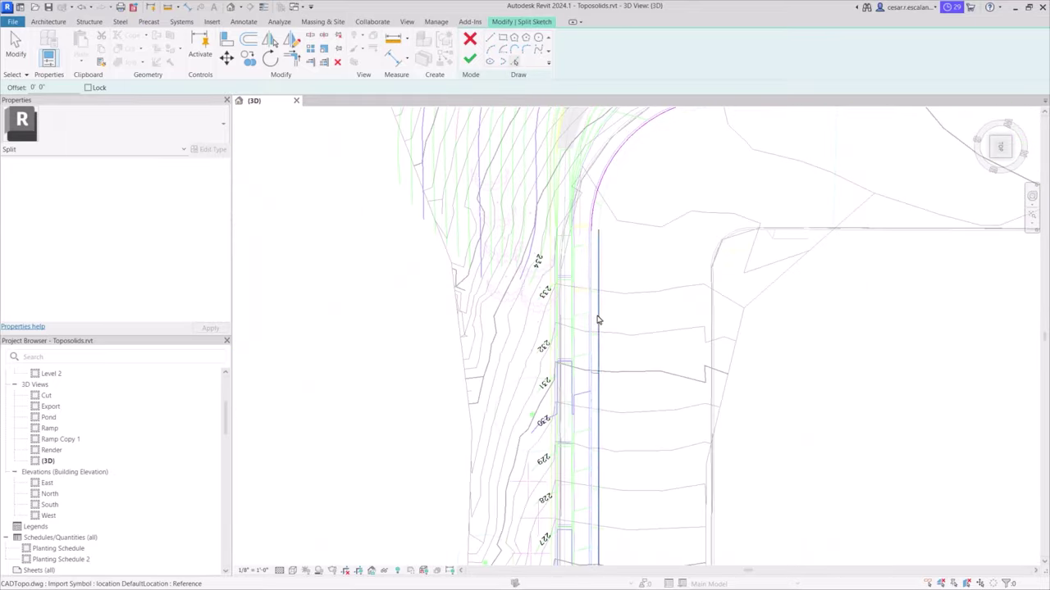
Pick the edge lines down the vertical street to its lower corner and extend the end line past the toposolid's boundary
scroll(598, 320, "down", 2)
middle_click_drag(607, 533, 689, 123)
scroll(690, 461, "up", 5)
left_click(643, 468)
left_click(419, 493)
key("Escape")
mouse_move(496, 491)
left_mouse_down()
mouse_move(530, 482)
mouse_move(579, 496)
mouse_move(436, 483)
left_mouse_up()
Extend the split lines at the far end of the horizontal street so that they join and run past the toposolid's edge
scroll(579, 497, "down", 5)
scroll(472, 486, "up", 3)
scroll(589, 484, "down", 4)
scroll(745, 248, "up", 2)
scroll(984, 182, "down", 1)
mouse_move(984, 182)
middle_mouse_down()
mouse_move(661, 344)
mouse_move(582, 348)
middle_mouse_up()
scroll(582, 348, "down", 1)
left_click(946, 318)
left_click_drag(932, 317, 429, 316)
middle_click_drag(994, 322, 579, 363)
left_click(654, 303)
left_click_drag(654, 290, 654, 237)
left_click(526, 49)
left_click(654, 310)
key("Escape")
key("Escape")
Select the connected split lines and finish the sketch to separate the street from the park toposolid
scroll(654, 309, "down", 4)
mouse_move(426, 434)
middle_mouse_down()
mouse_move(672, 396)
mouse_move(693, 228)
middle_mouse_up()
key("Tab")
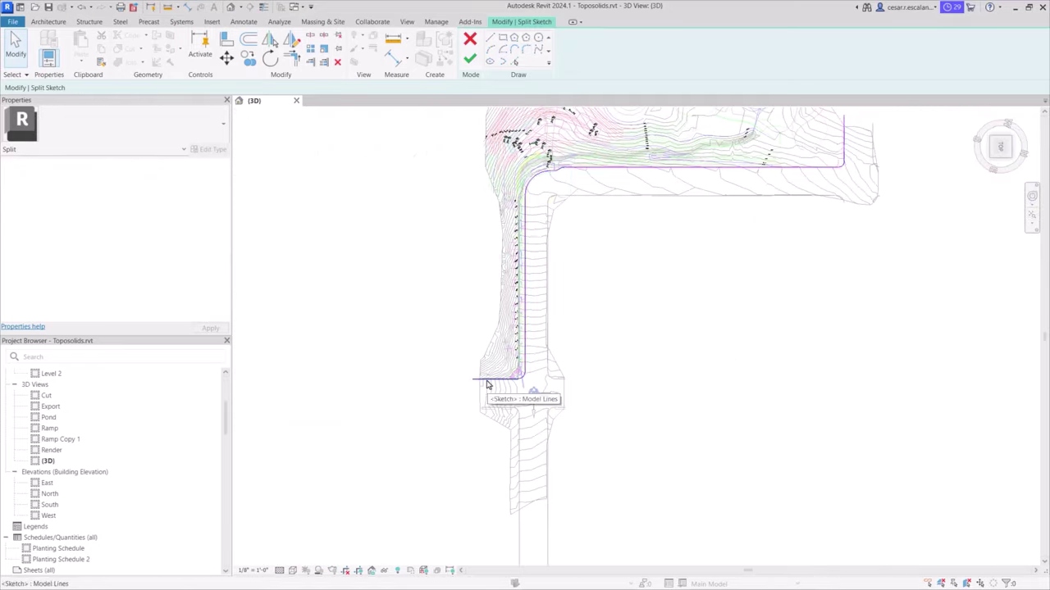
left_click(487, 380)
middle_click_drag(487, 382, 424, 472)
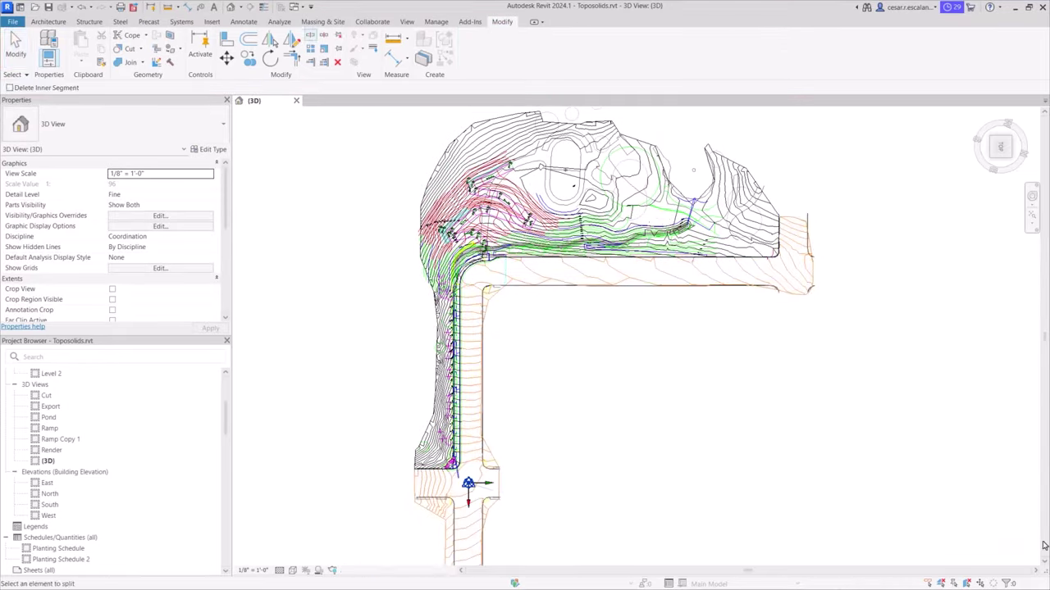
Shade the 3D view and change the street toposolid's type to Path - 12" Asphalt
left_click(292, 569)
left_click(329, 525)
left_click(566, 284)
left_click(164, 130)
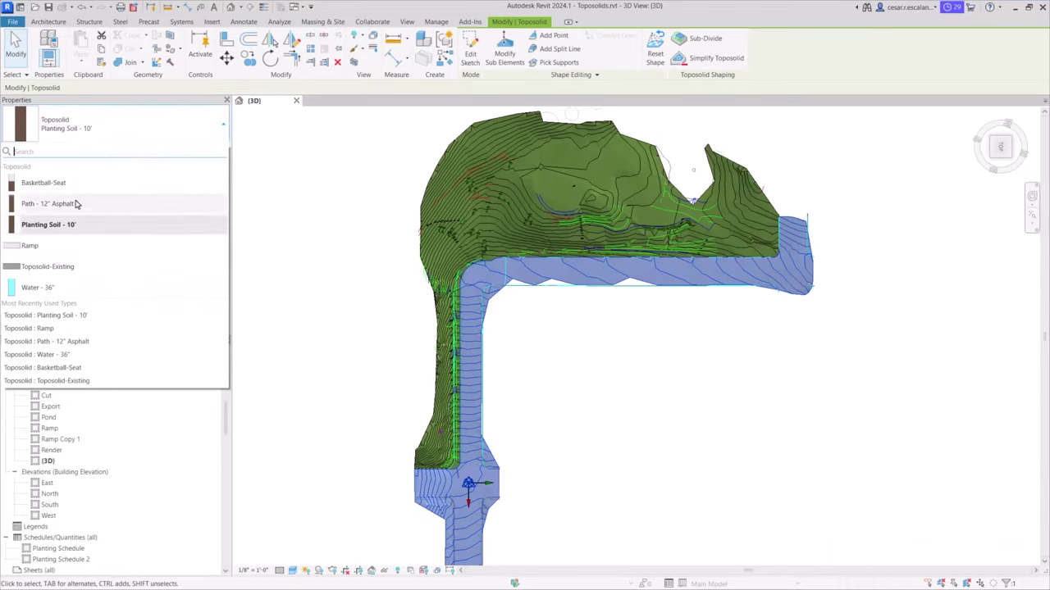
left_click(77, 202)
left_click(636, 440)
middle_click_drag(635, 441, 571, 374, "shift")
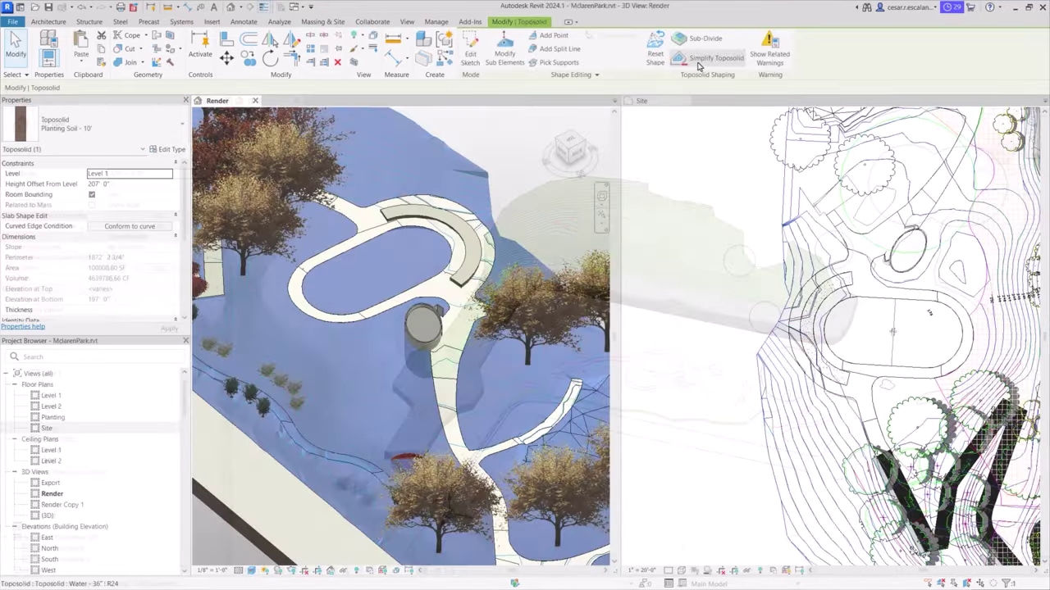
Sub-divide the Planting Soil toposolid, closing the oval court boundary in the Site plan with tangent arcs at both ends
left_click(703, 40)
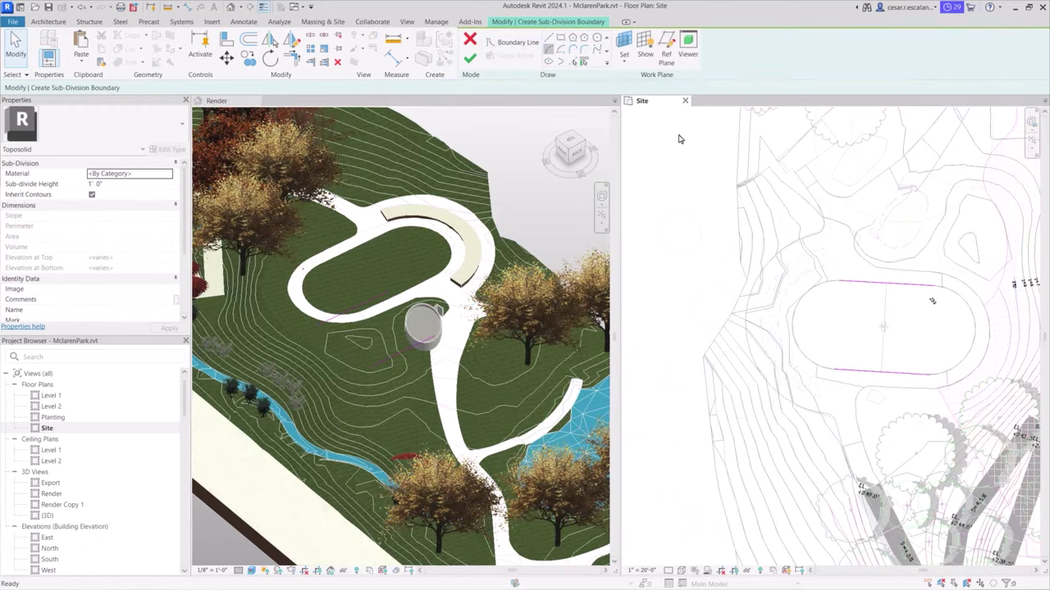
left_click(550, 53)
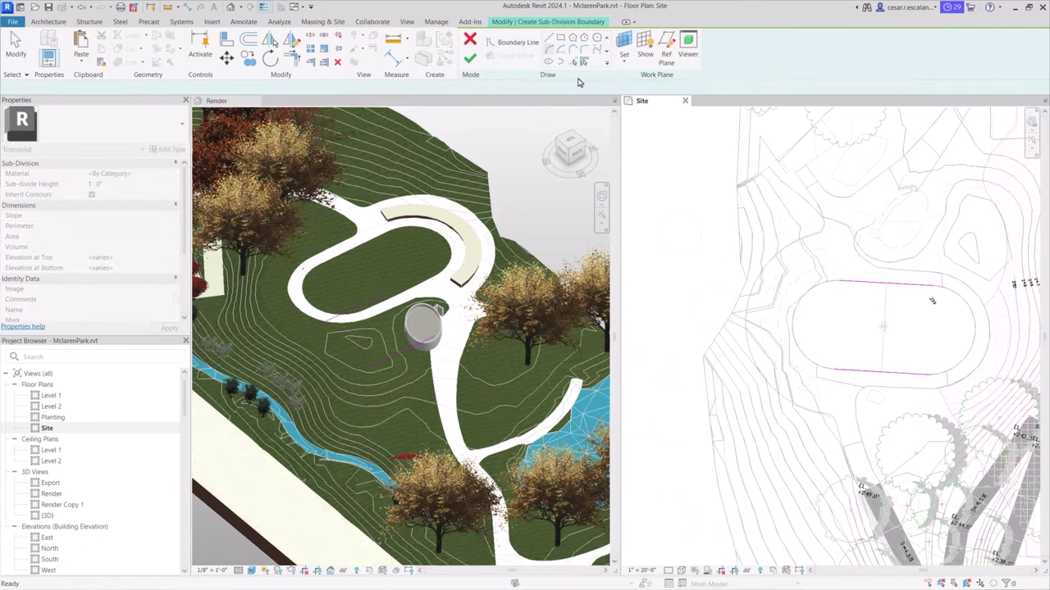
left_click(926, 367)
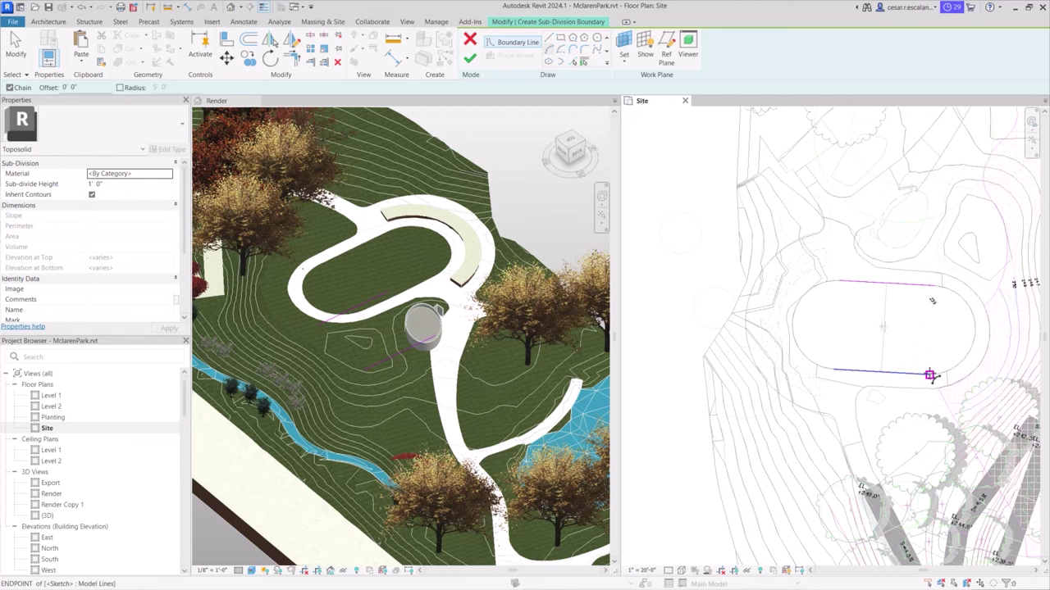
left_click(933, 285)
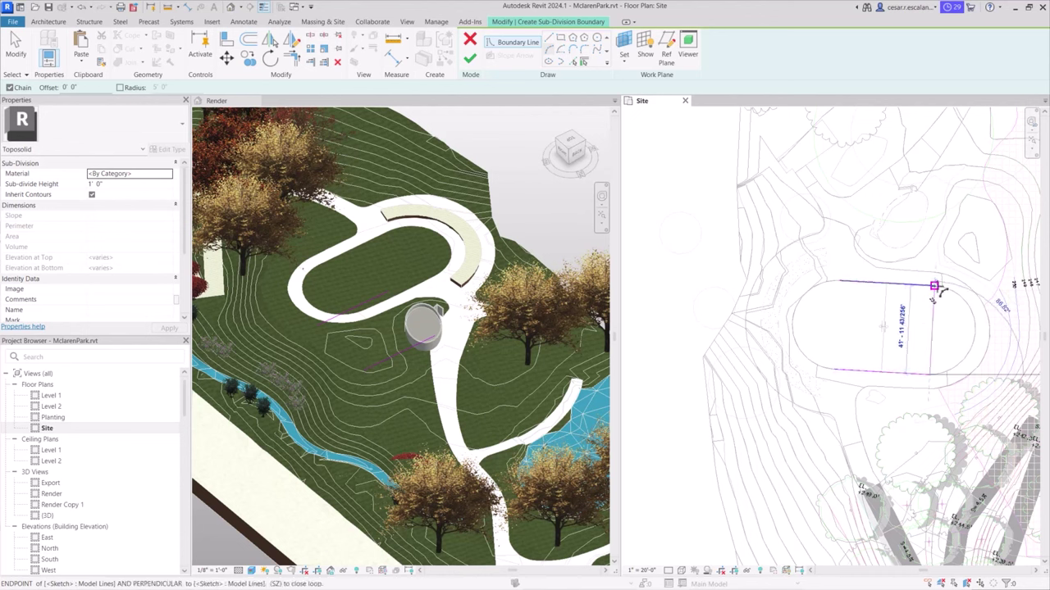
left_click(976, 326)
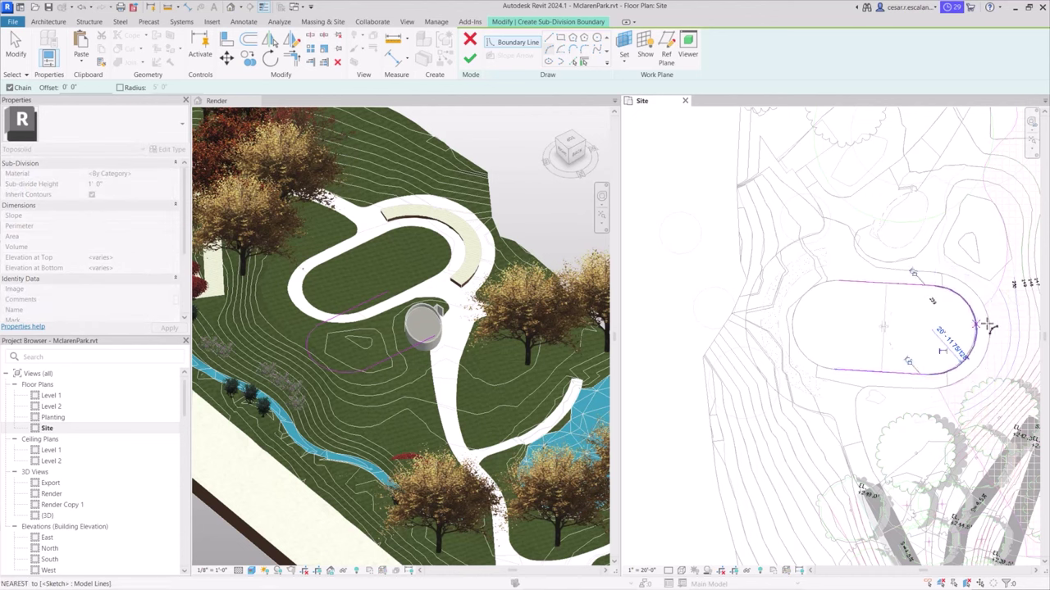
left_click(836, 282)
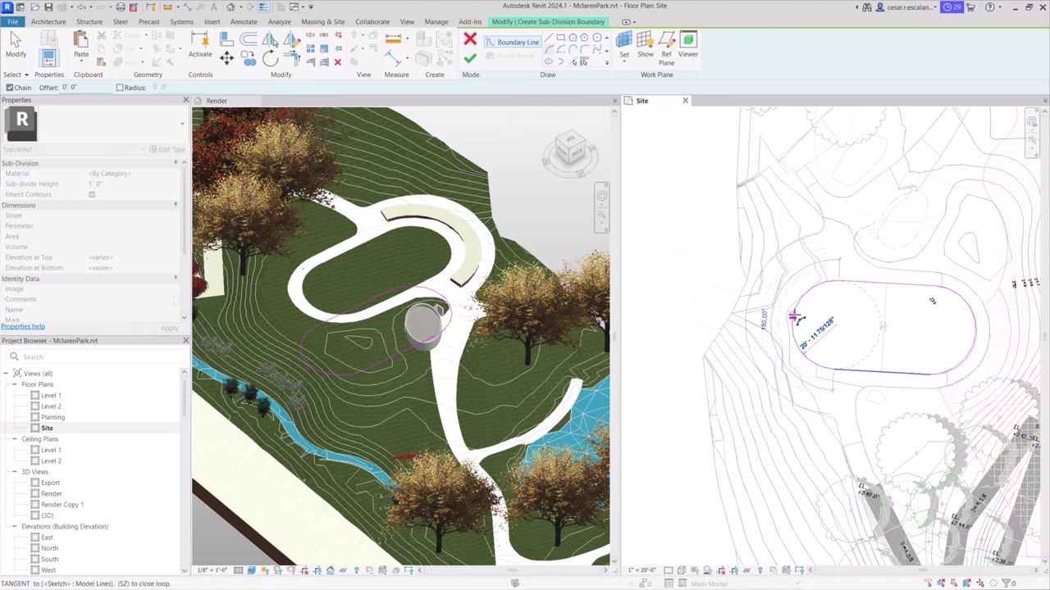
left_click(855, 297)
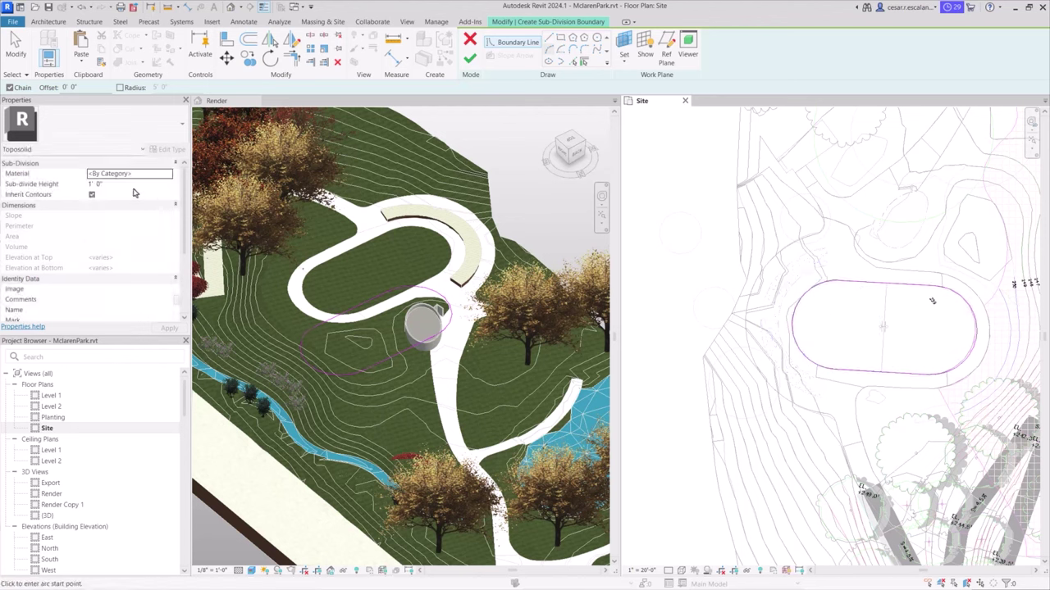
Assign the Basketball material and a 1/2" sub-divide height to the oval court, and finish the sub-division
left_click(168, 175)
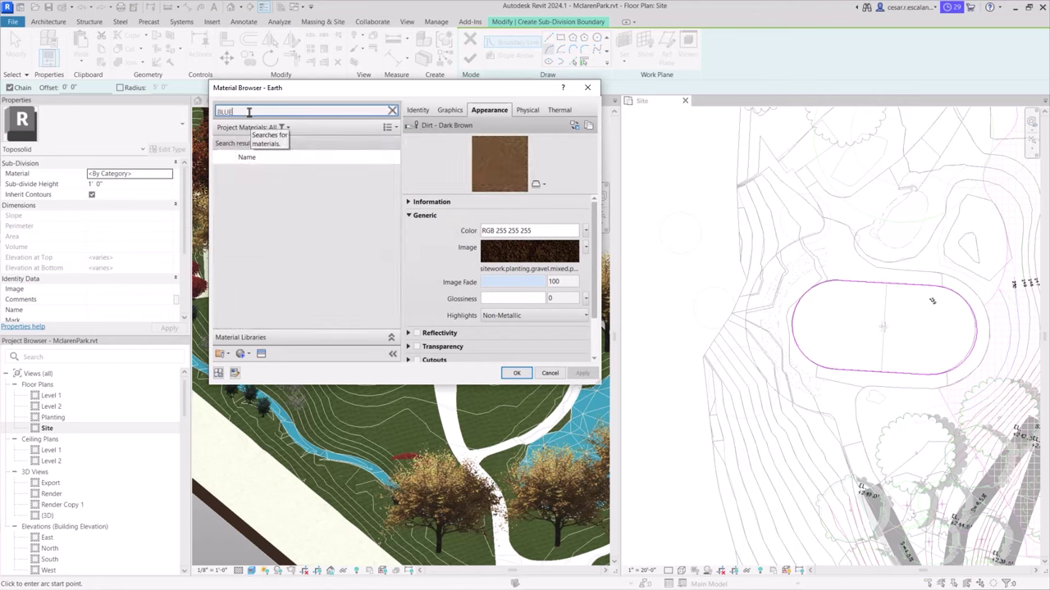
left_click(257, 175)
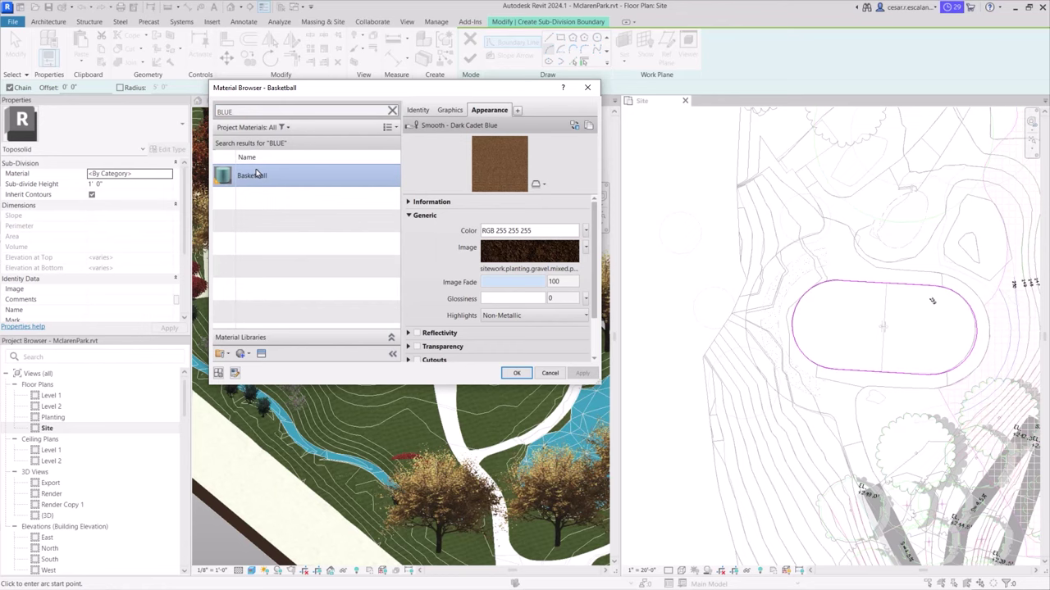
left_click(517, 373)
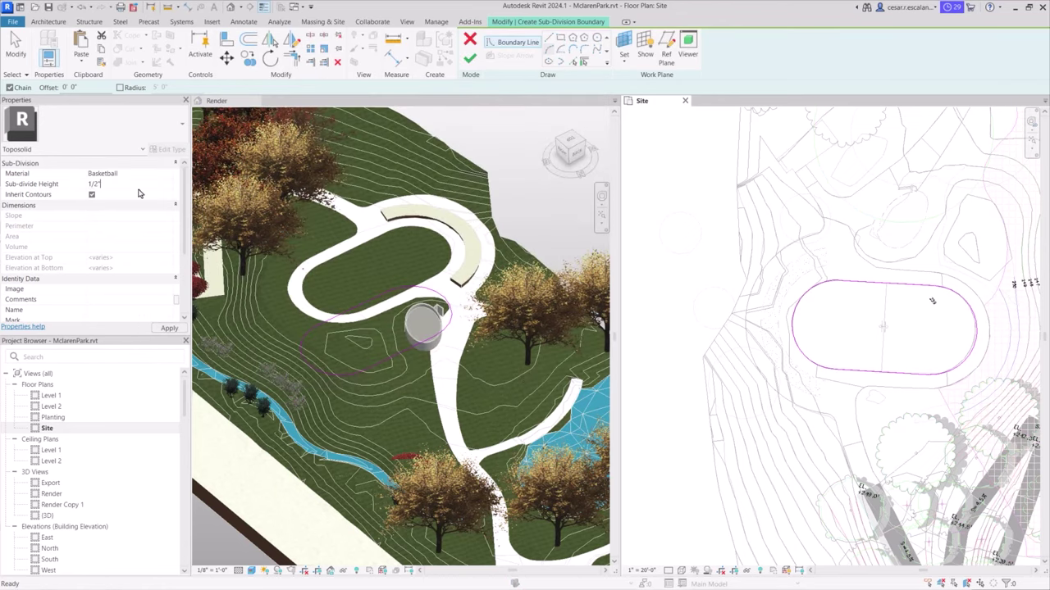
type("1/2\"")
key("Return")
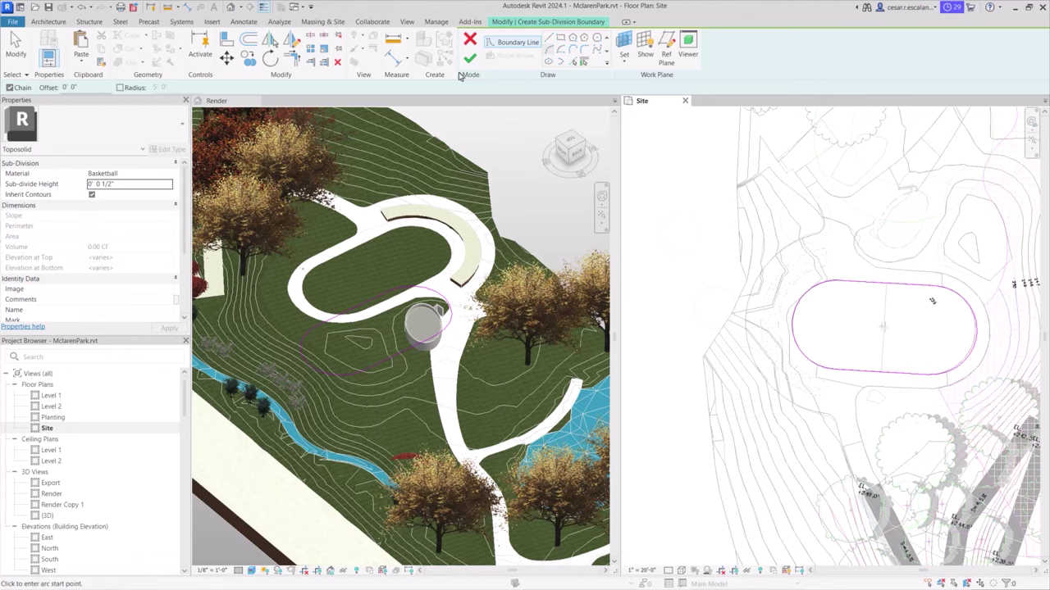
left_click(470, 58)
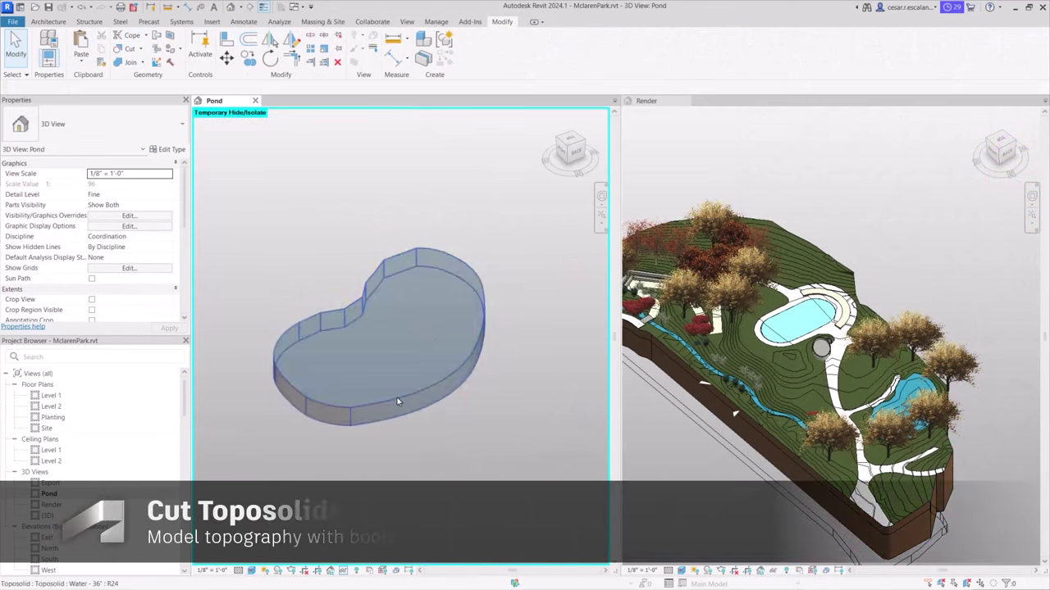
Reset the temporary hide/isolate in the Pond view to bring back the terrain around the water toposolid
left_click(397, 401)
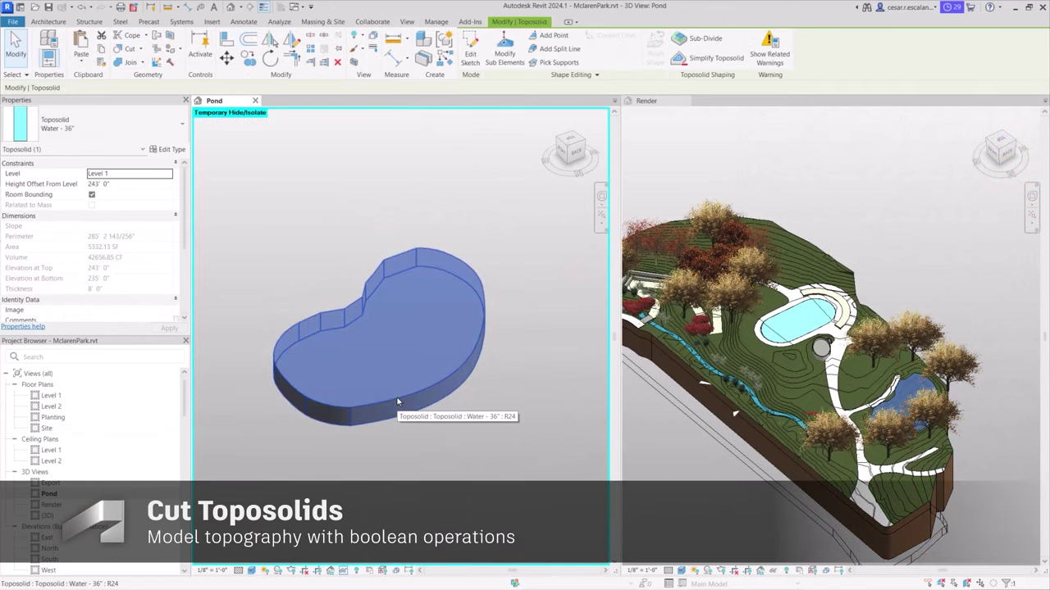
key("Escape")
left_click(345, 571)
left_click(382, 558)
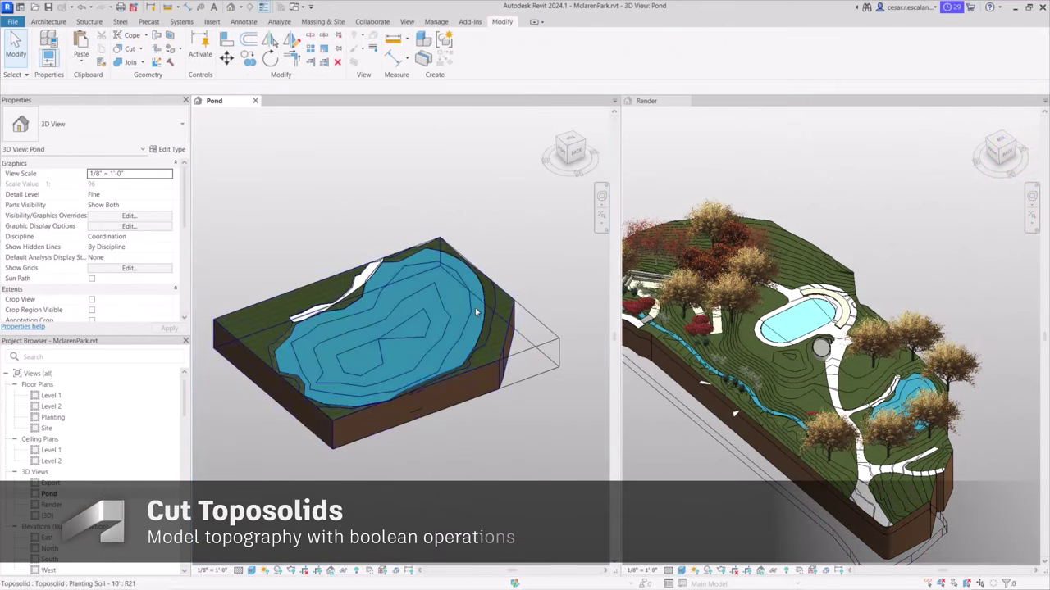
Cut the pond's Water - 36" toposolid with the surrounding Planting Soil - 10' toposolid
left_click(136, 66)
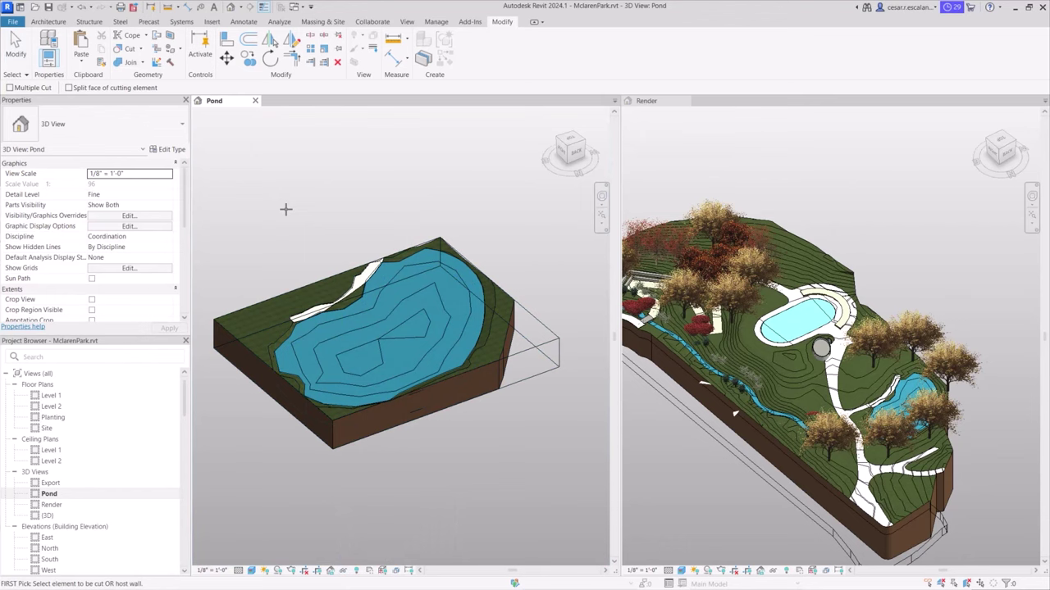
left_click(419, 256)
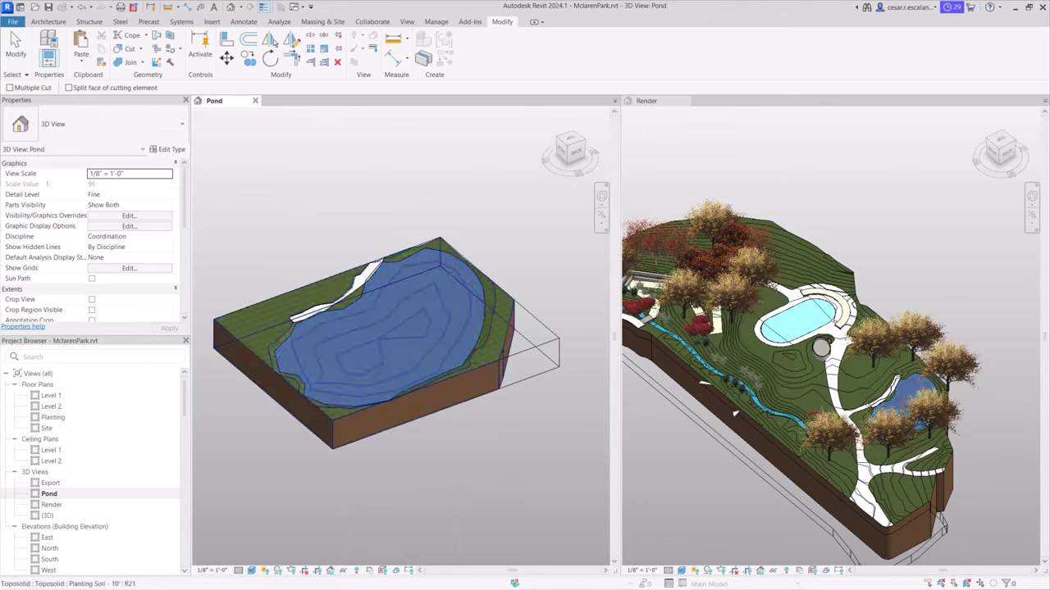
left_click(287, 311)
key("Escape")
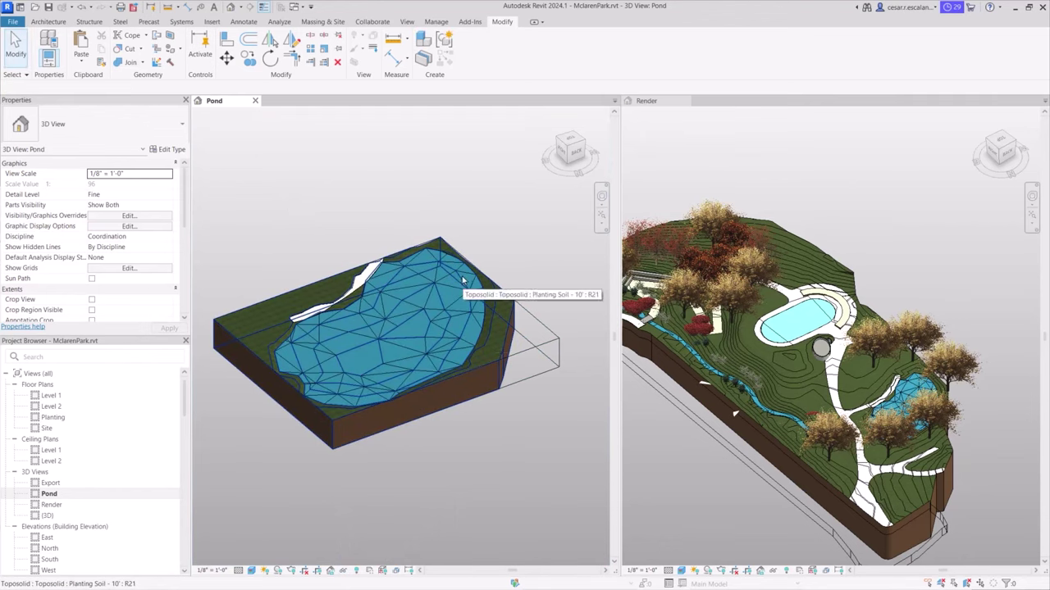
Isolate the pond's water toposolid and orbit around it to examine its cut shape
left_click(463, 277)
left_click(469, 325)
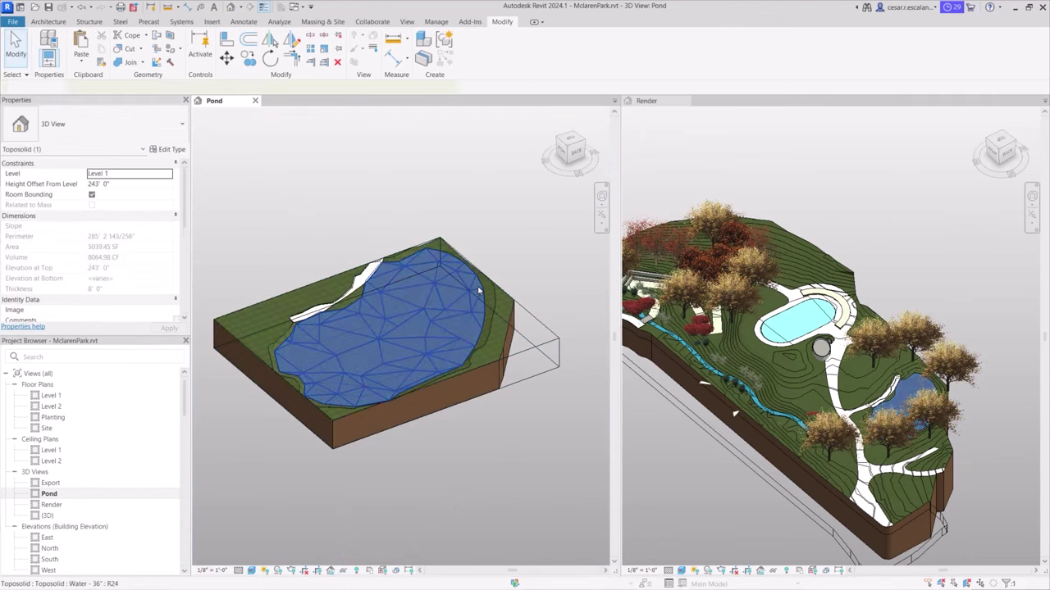
left_click(343, 571)
left_click(386, 530)
key("Escape")
middle_click_drag(393, 492, 441, 364, "shift")
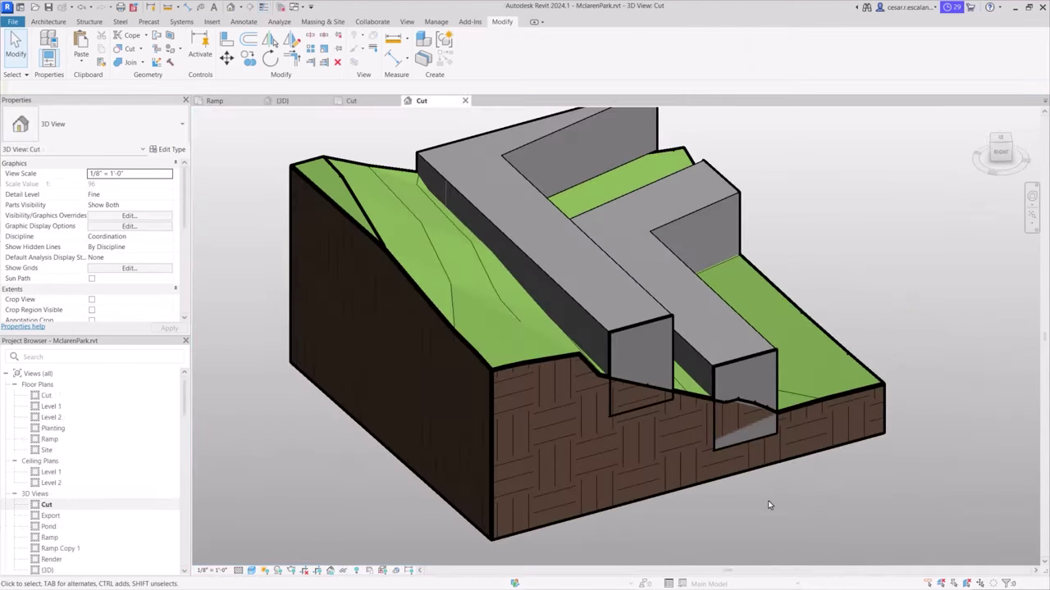
Cut the sloped toposolid with both 3' Retaining walls in the Cut view
scroll(768, 501, "up", 2)
left_click(129, 48)
left_click(401, 241)
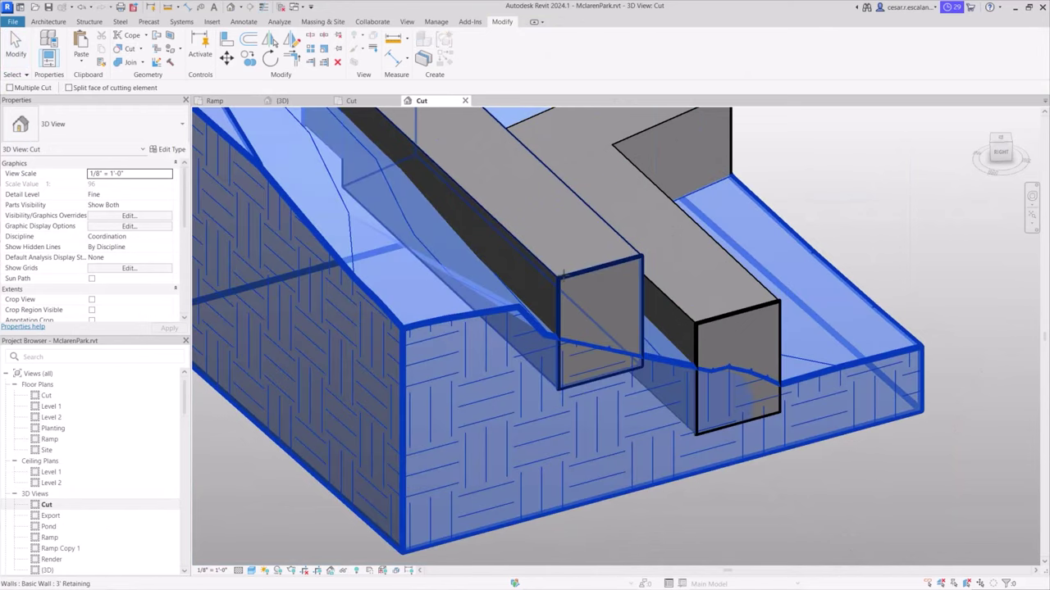
left_click(927, 354)
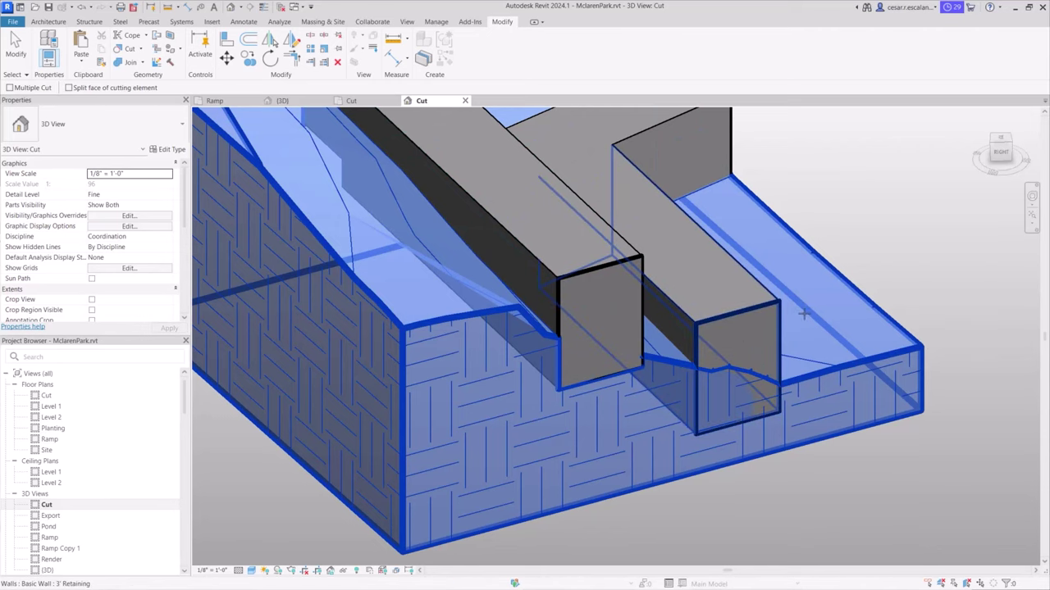
left_click(804, 313)
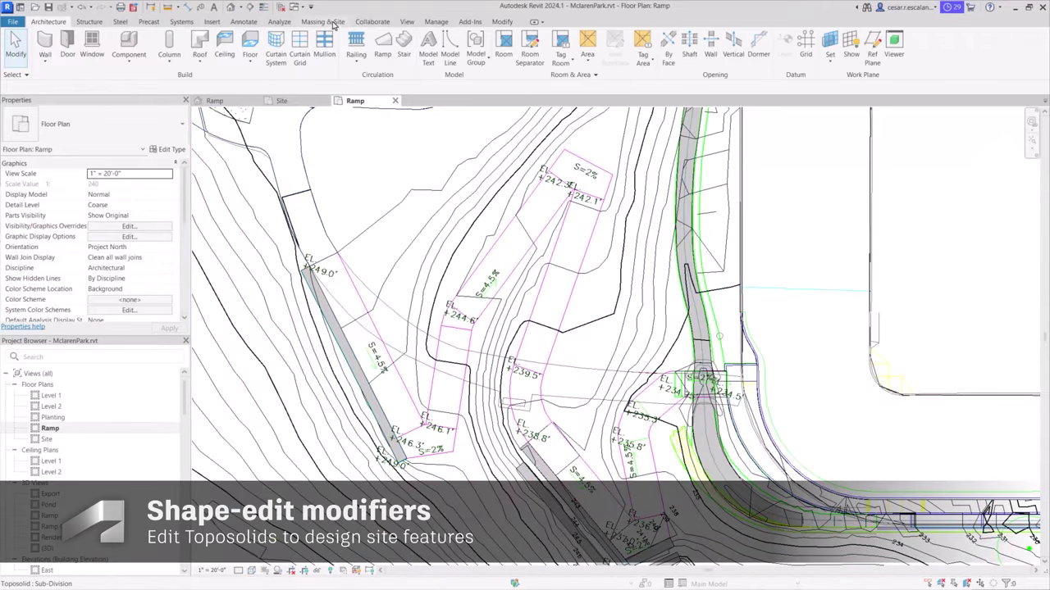
Create a Ramp toposolid in the Ramp plan by picking the CAD outline of the switchback path, and finish its boundary
left_click(332, 23)
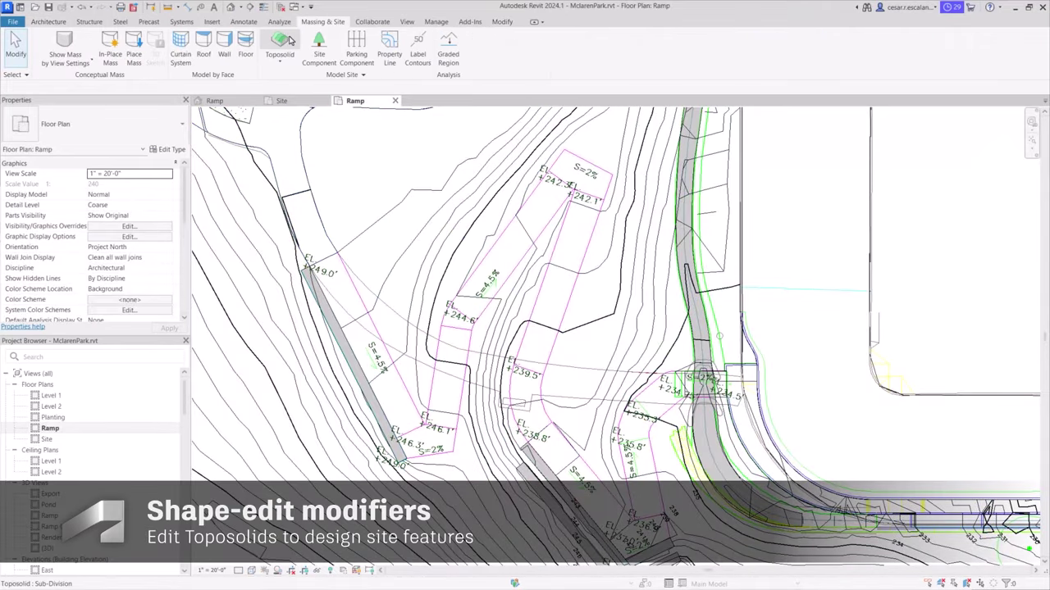
left_click(290, 41)
left_click(592, 474)
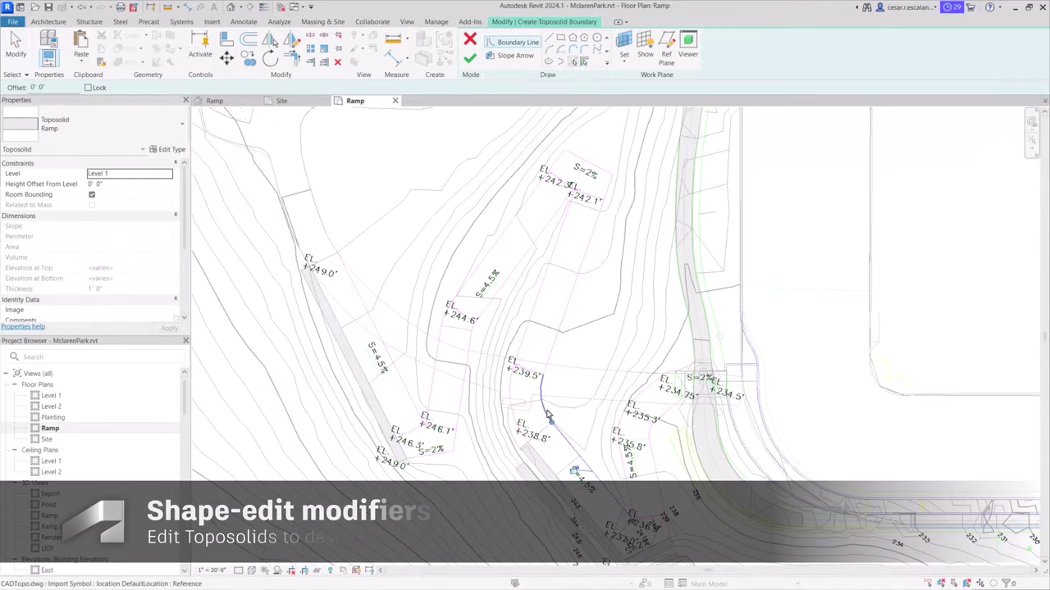
left_click(543, 406)
left_click(576, 274)
left_click(583, 159)
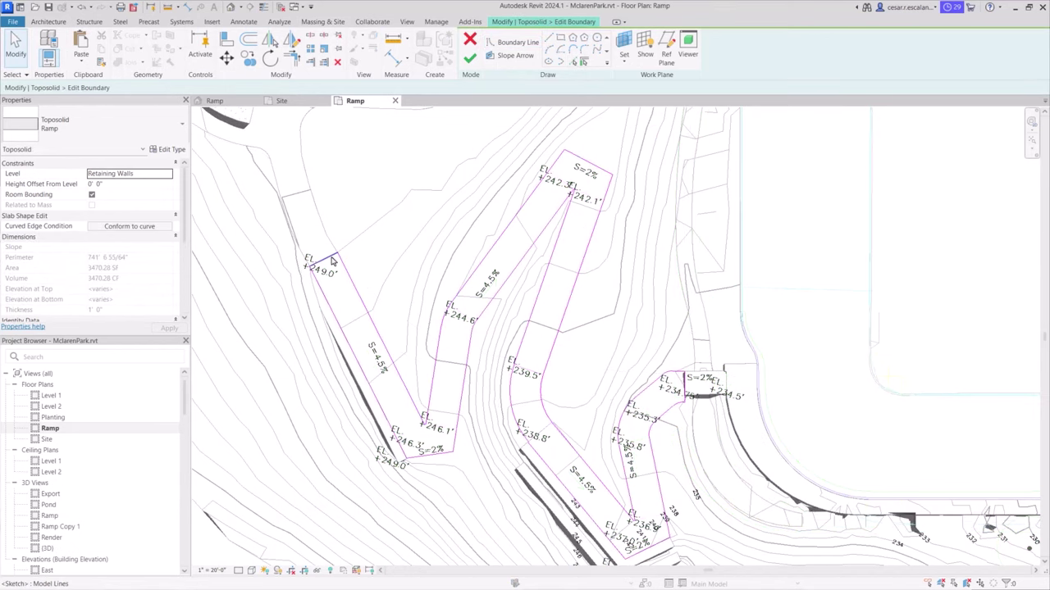
left_click(340, 301)
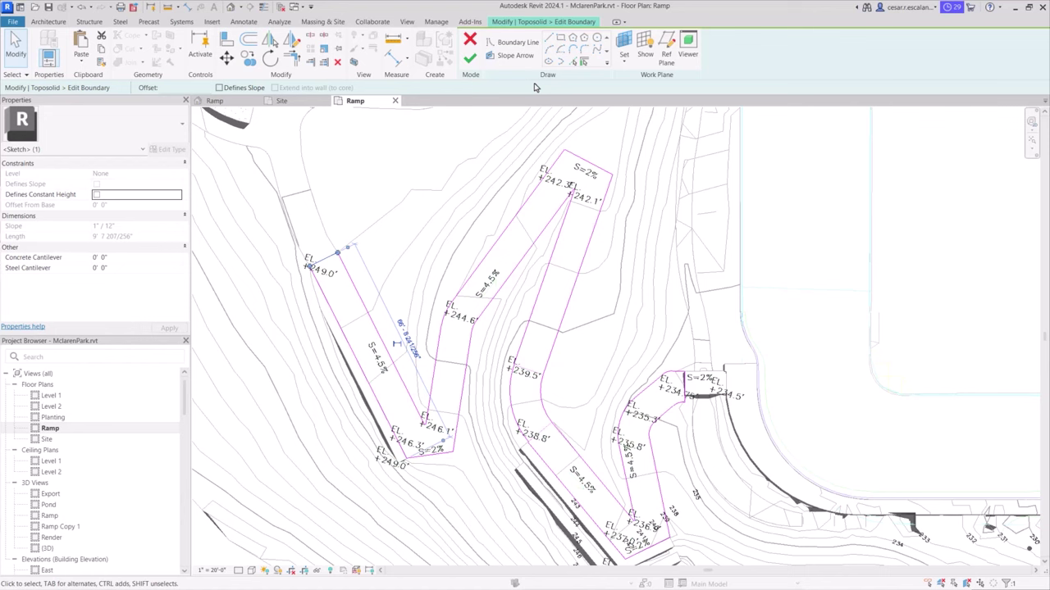
left_click(469, 63)
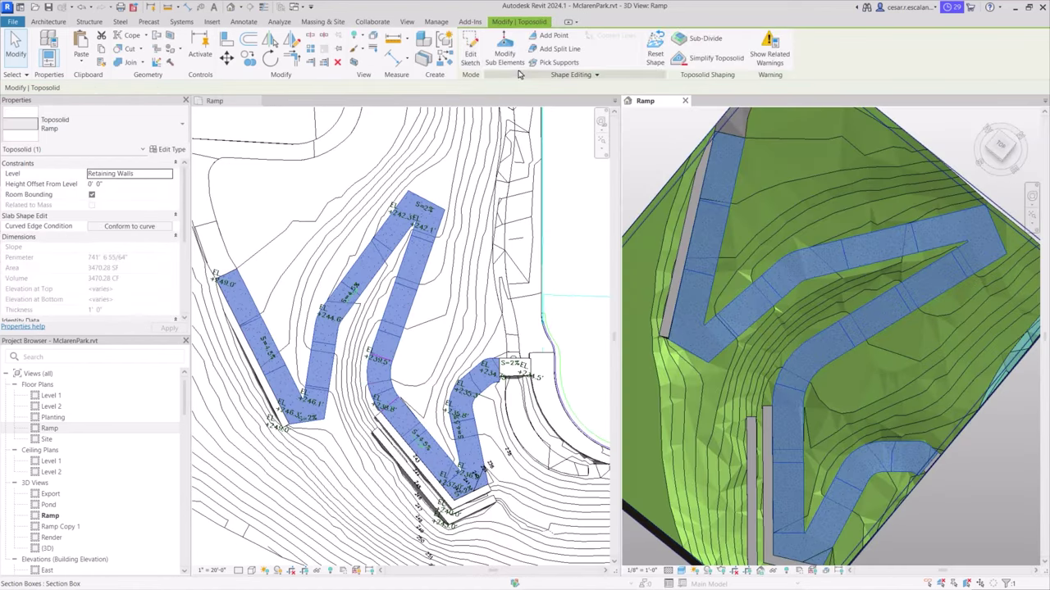
Inspect the elevations of several Ramp toposolid points and the available elevation base options in sub-element editing
left_click(504, 51)
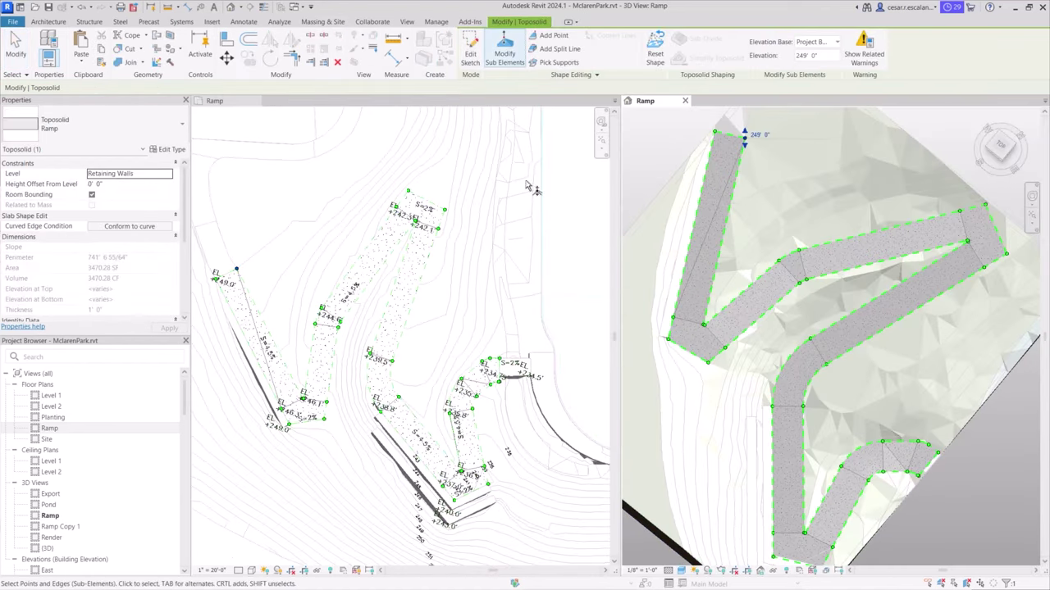
left_click(443, 211)
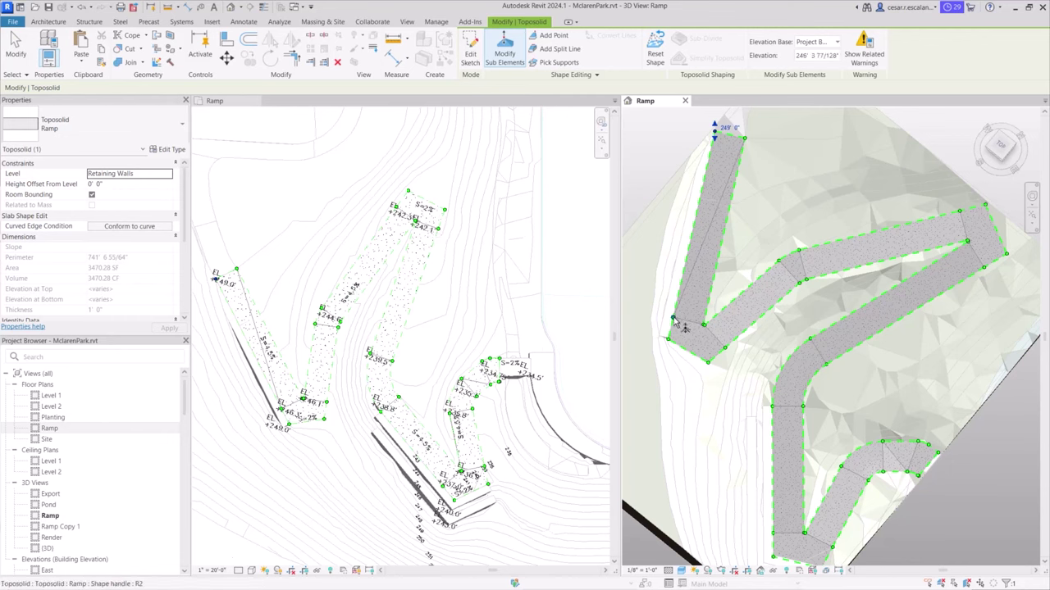
left_click(707, 361)
left_click(773, 408)
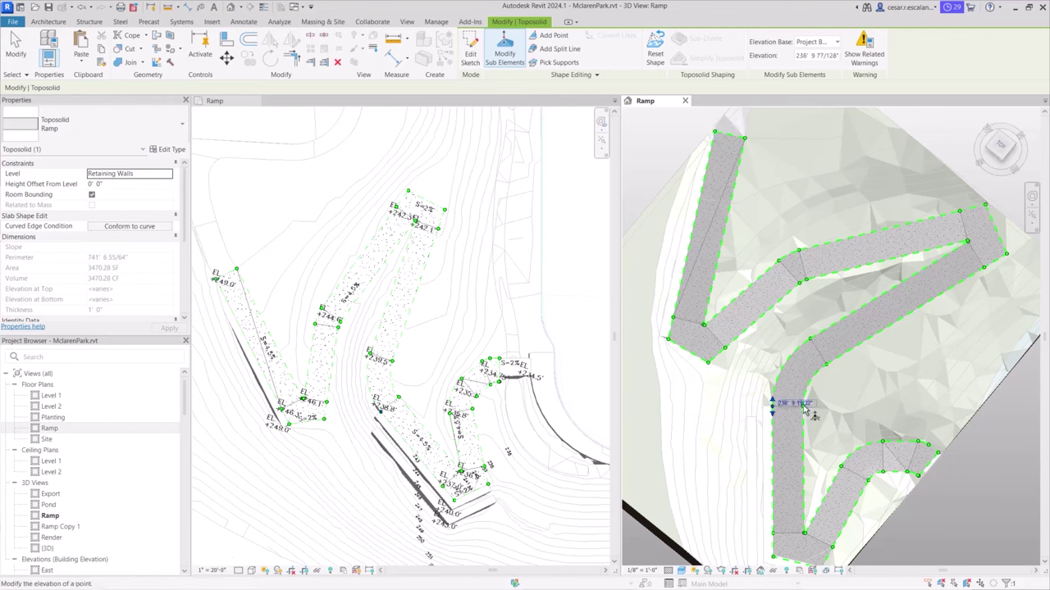
left_click(835, 43)
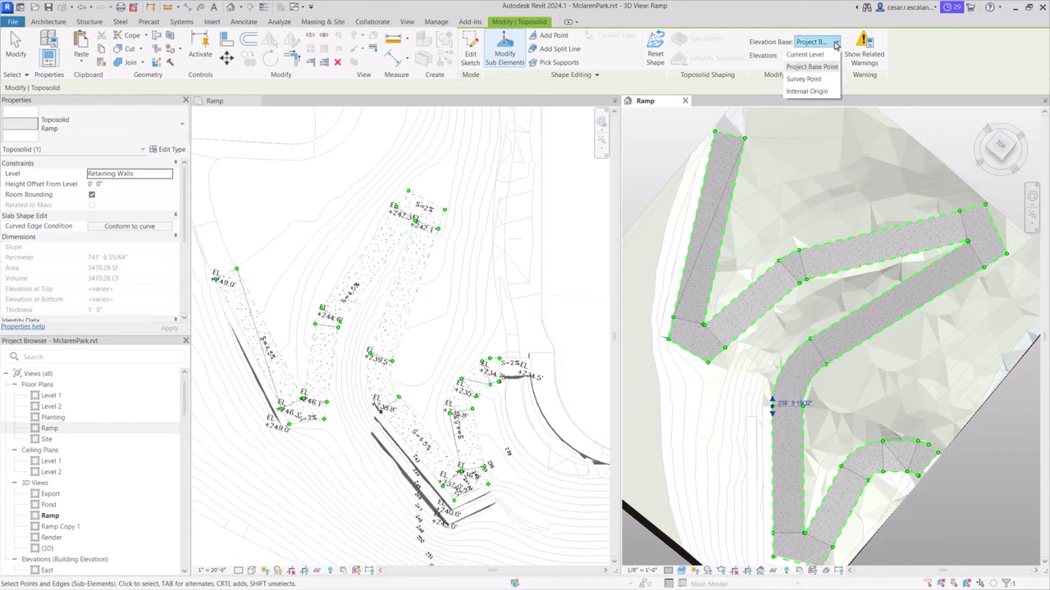
left_click(835, 42)
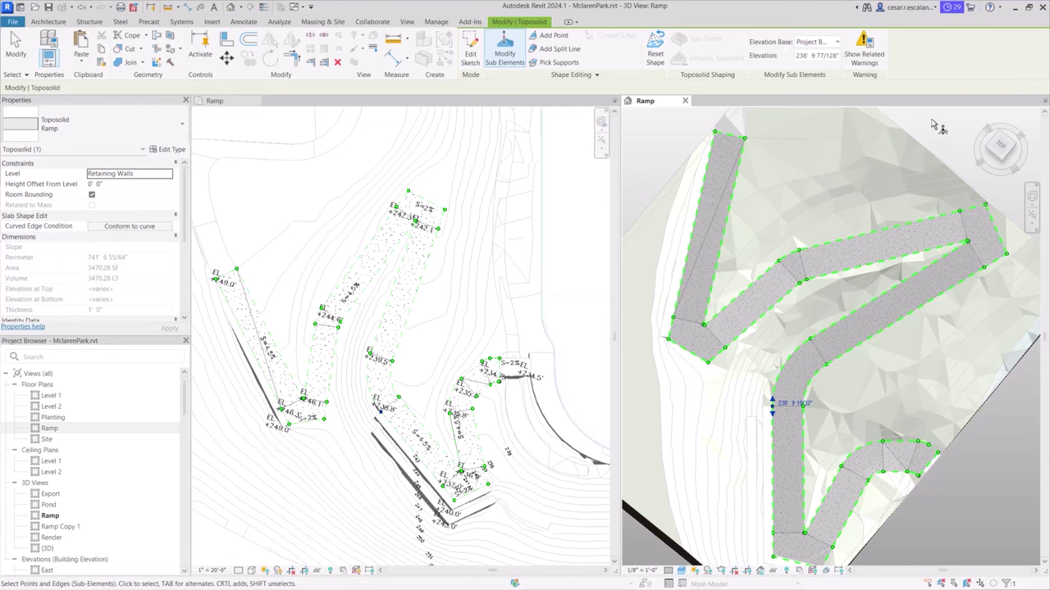
key("Escape")
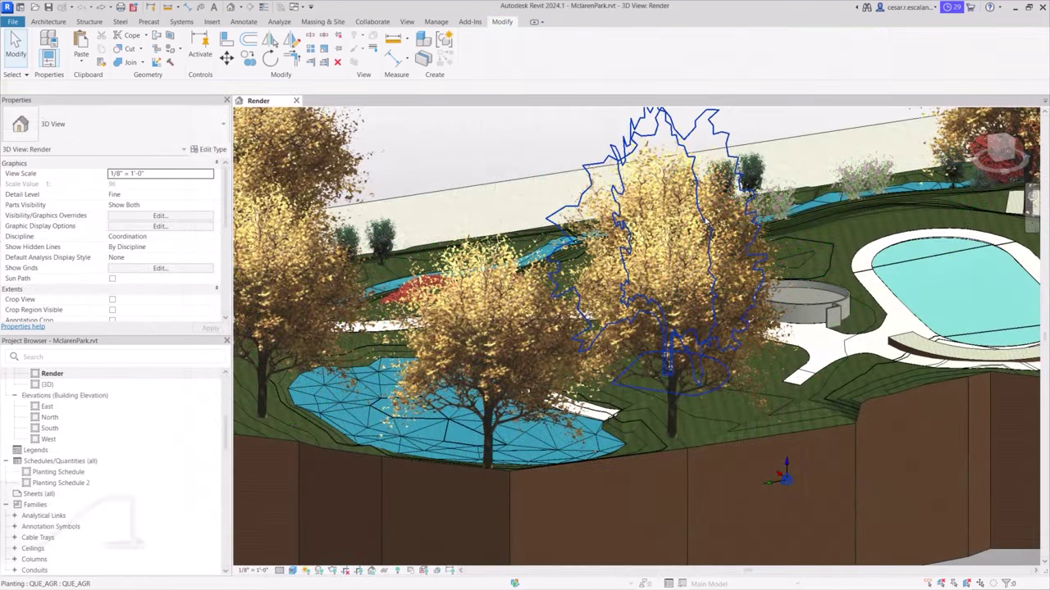
Browse the Fall Trees [General] and Shrubs & Grasses classes in the render appearance library for the QUE_AGR tree type
left_click(698, 220)
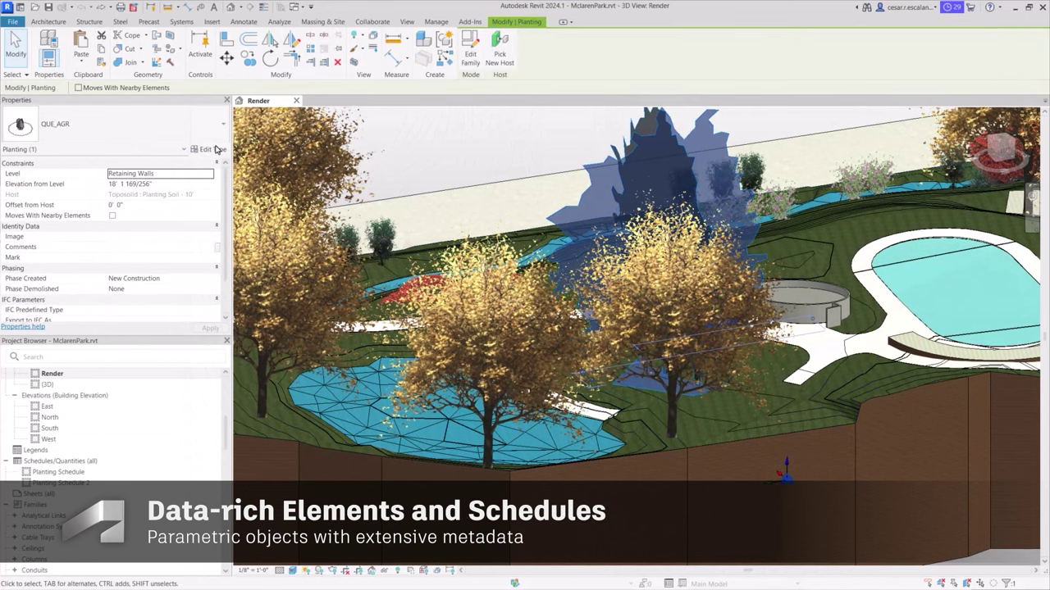
left_click(210, 150)
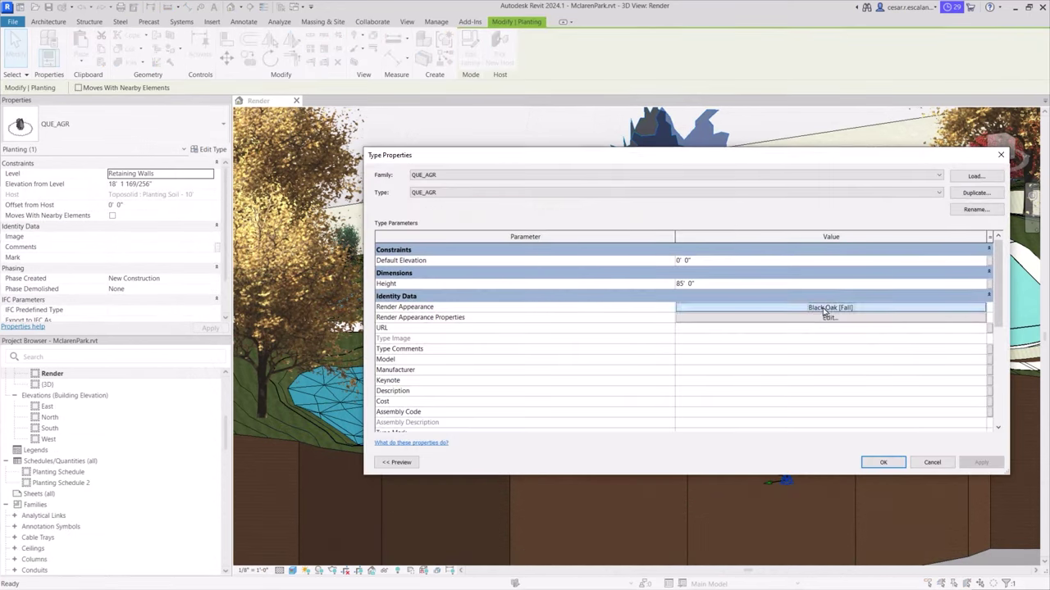
left_click(825, 310)
left_click(858, 202)
scroll(802, 275, "down", 3)
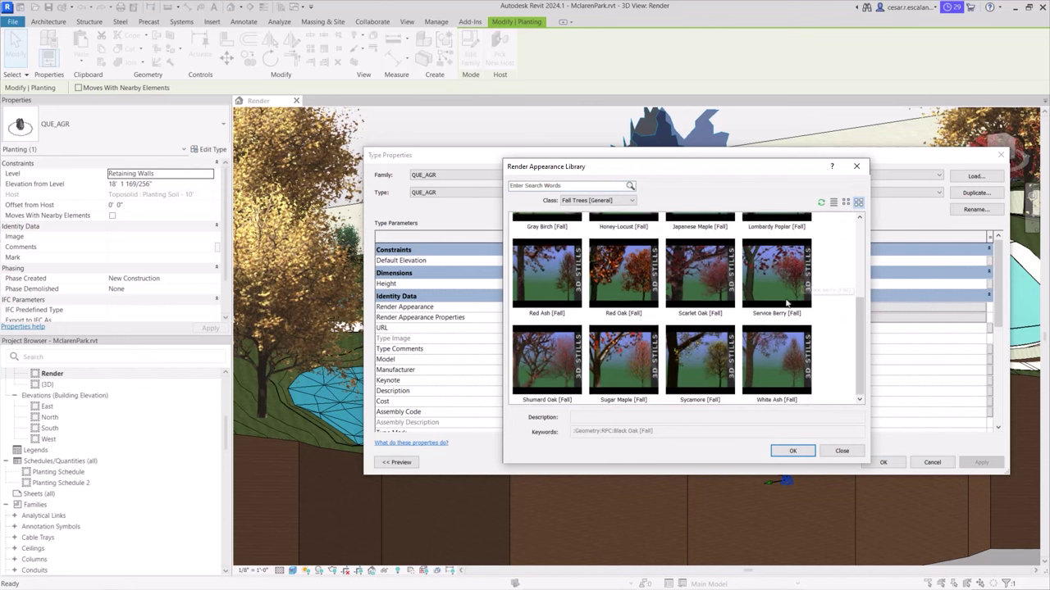
scroll(785, 303, "up", 3)
left_click(632, 201)
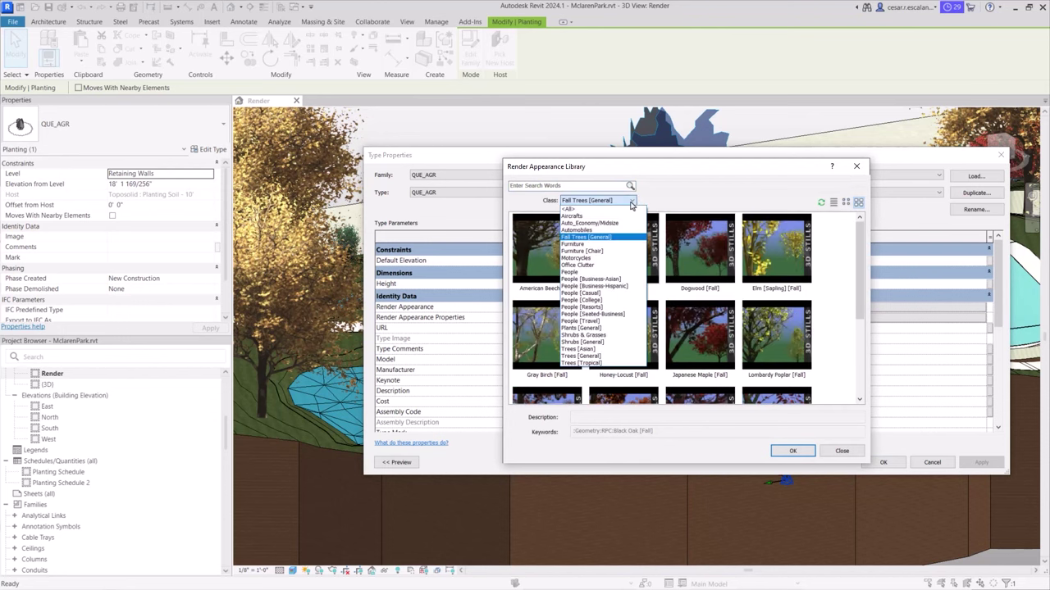
left_click(583, 335)
scroll(713, 302, "down", 5)
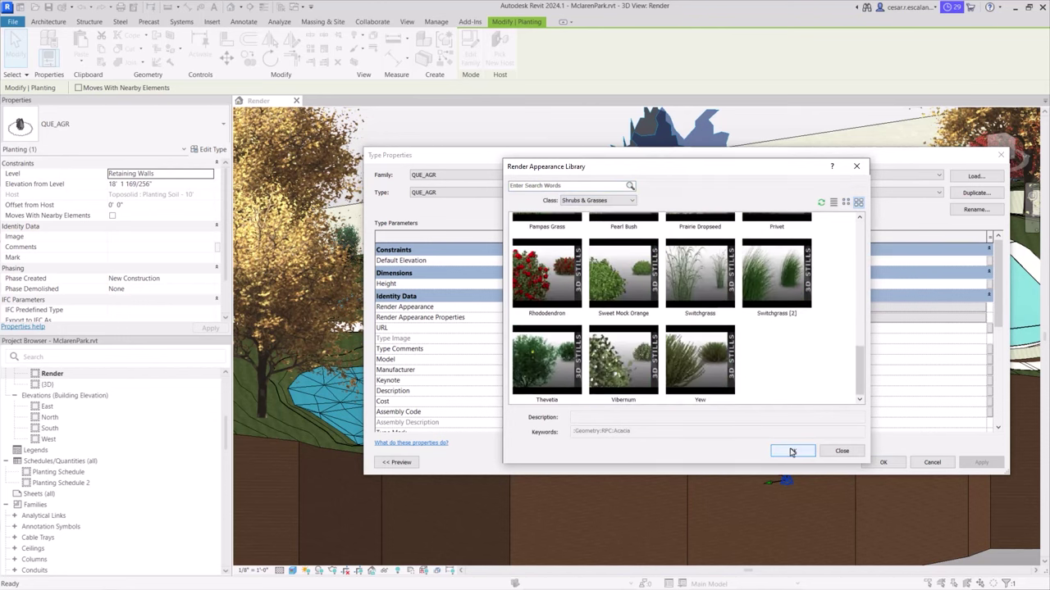
key("Escape")
Review the QUE_AGR type's Code, Botanical Name, Common Name, Size and Water Usage parameters
scroll(816, 319, "down", 5)
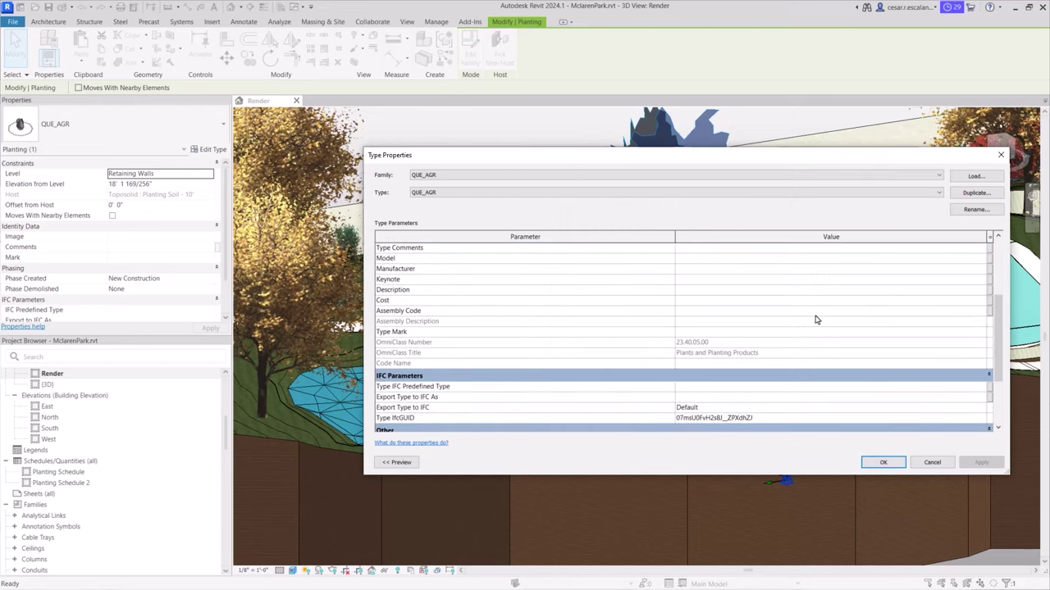
scroll(816, 319, "down", 3)
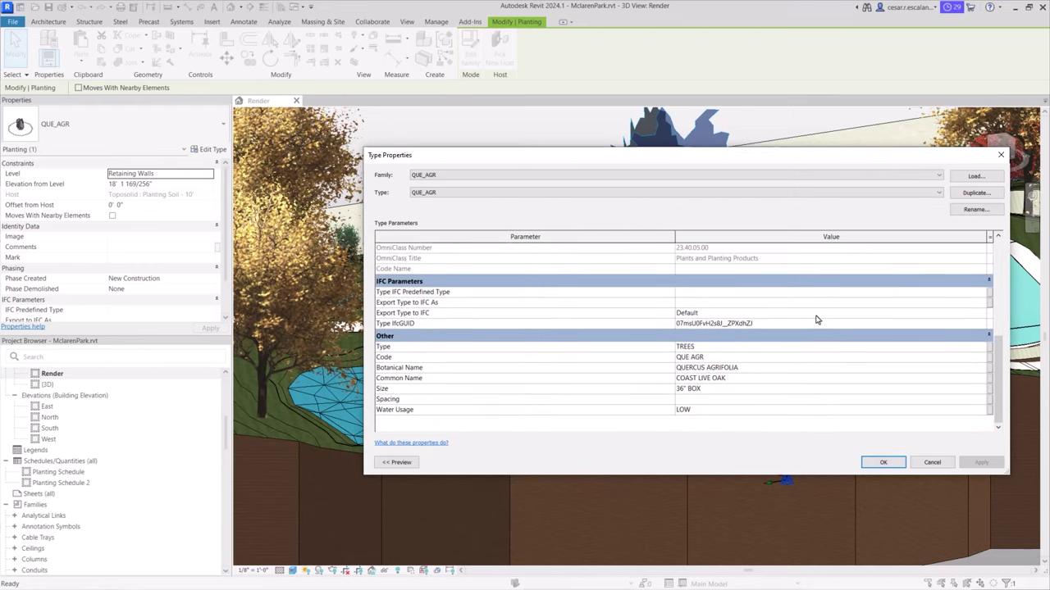
left_click(747, 359)
left_click(760, 369)
left_click(762, 381)
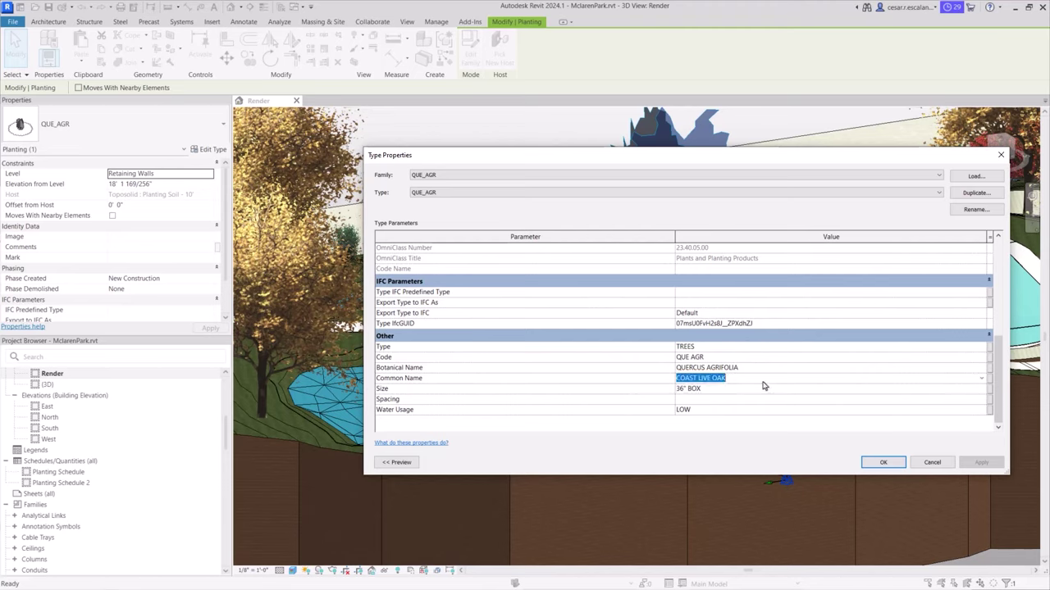
left_click(760, 390)
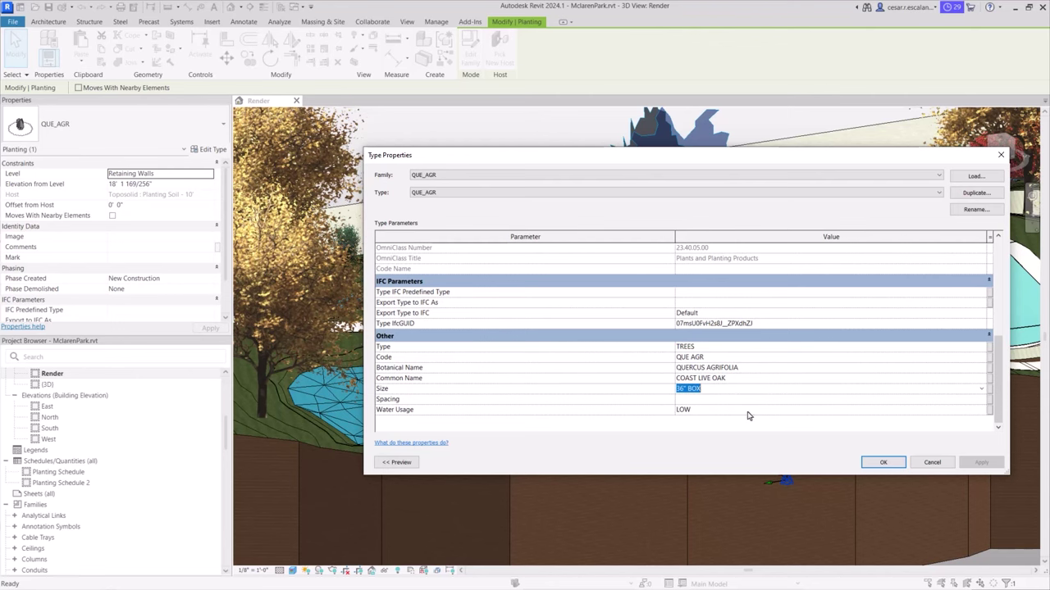
left_click(747, 413)
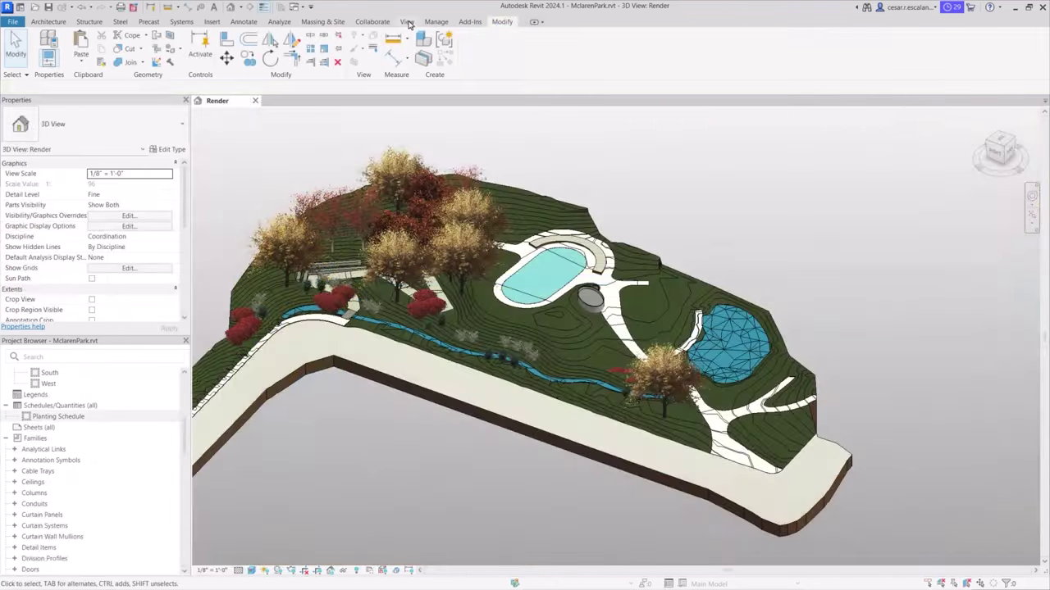
Start a new Planting category schedule of building components for the New Construction phase, named Planting Schedule 2
left_click(407, 22)
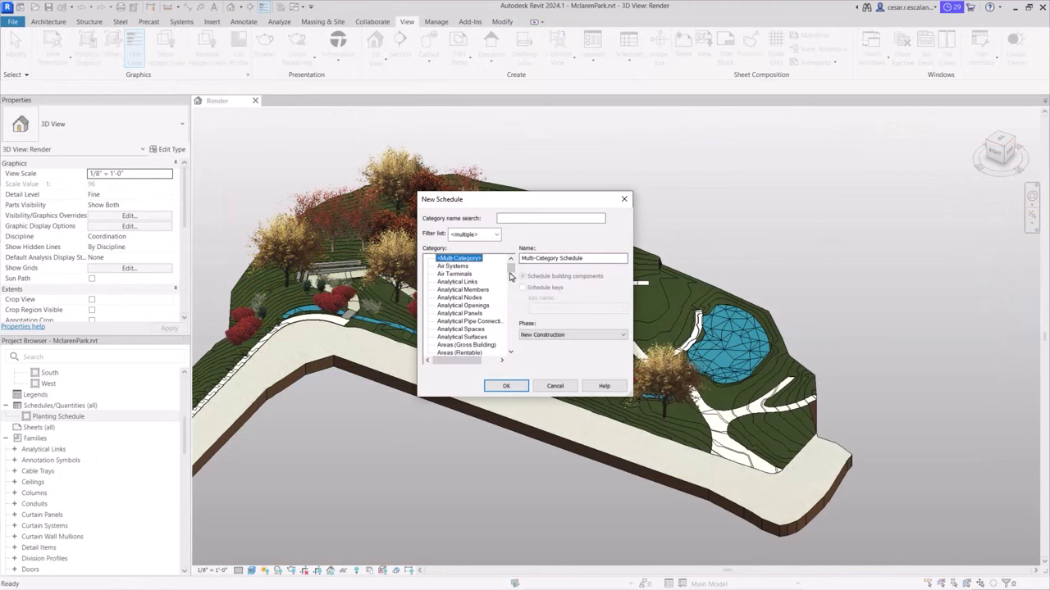
left_click_drag(510, 271, 510, 321)
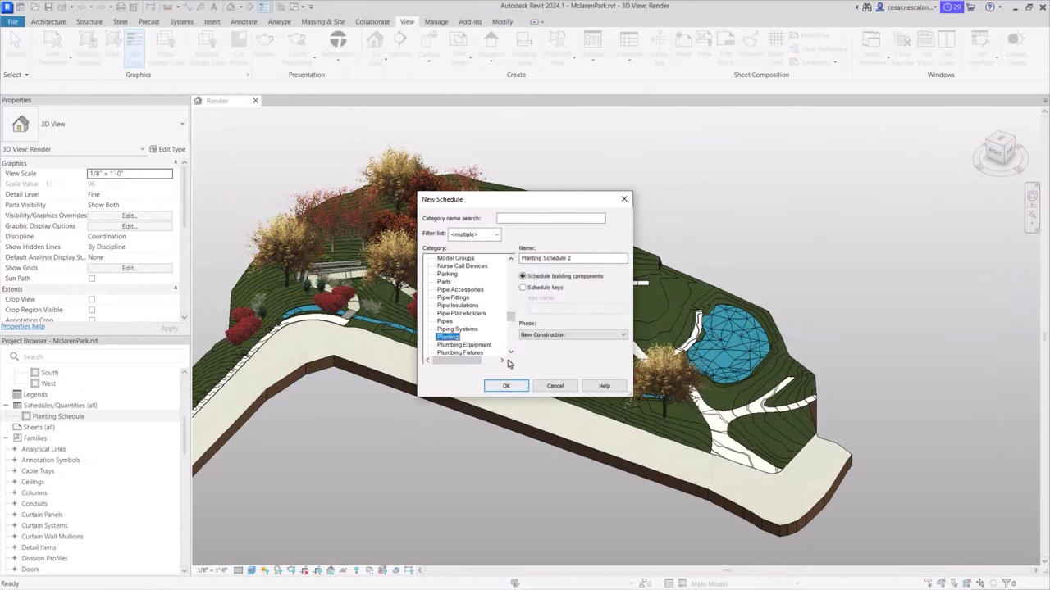
left_click(508, 386)
Add the Type, Code, Botanical Name and Common Name fields to the planting schedule
mouse_move(775, 252)
left_mouse_down()
mouse_move(775, 324)
mouse_move(775, 238)
left_mouse_up()
left_click(680, 288)
left_click(797, 221)
left_click(714, 247)
left_click(796, 222)
left_click(714, 240)
left_click(795, 221)
left_click(684, 246)
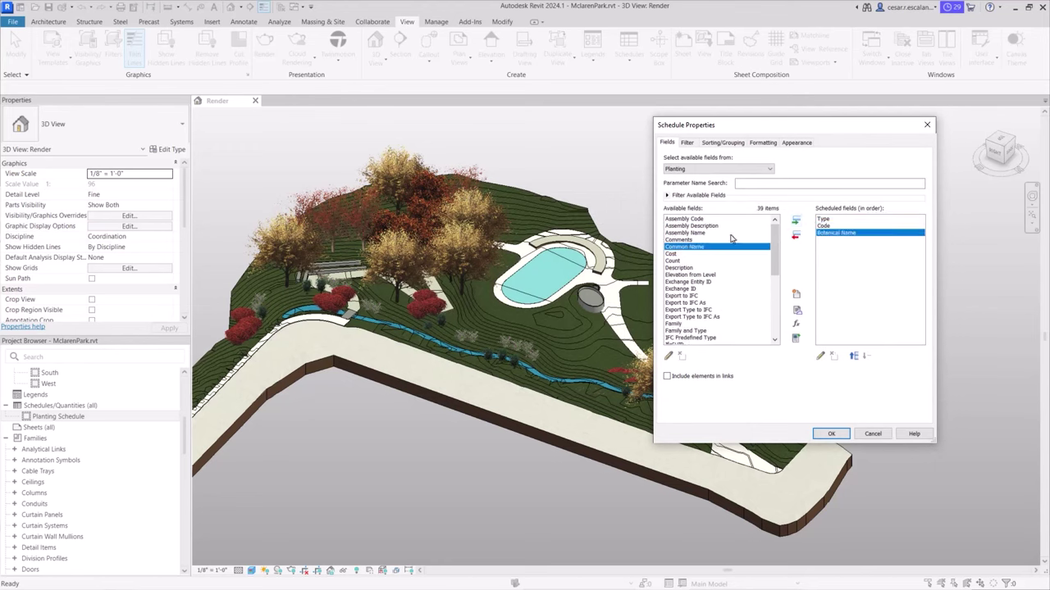
left_click(797, 221)
Add the Size, Spacing and Water Usage fields to the planting schedule and finish creating it
left_click_drag(772, 259, 773, 316)
left_click(681, 275)
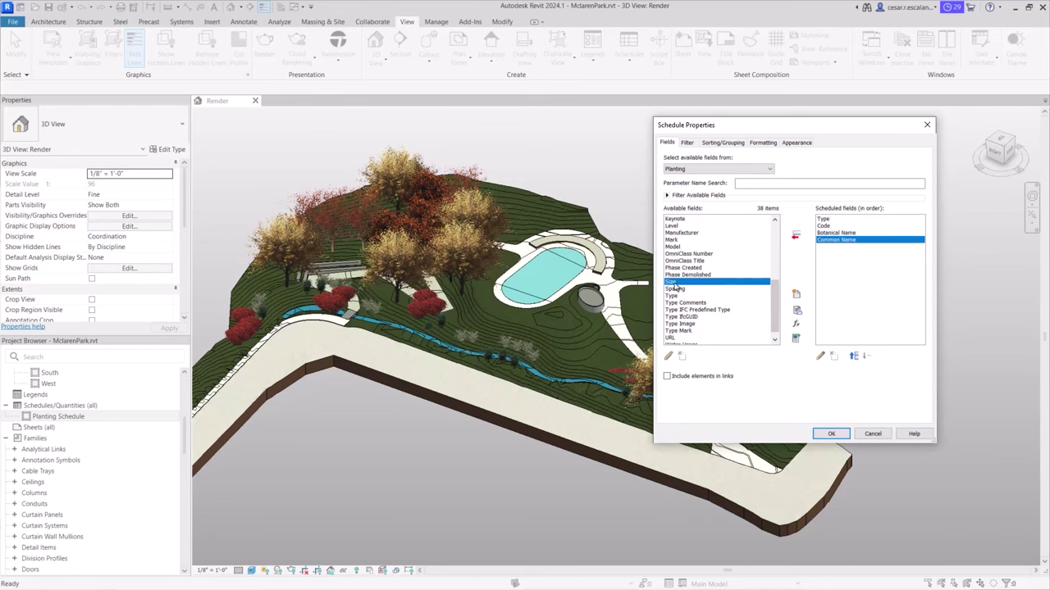
left_click(796, 222)
left_click(682, 282)
left_click(796, 222)
left_click(685, 338)
left_click(795, 220)
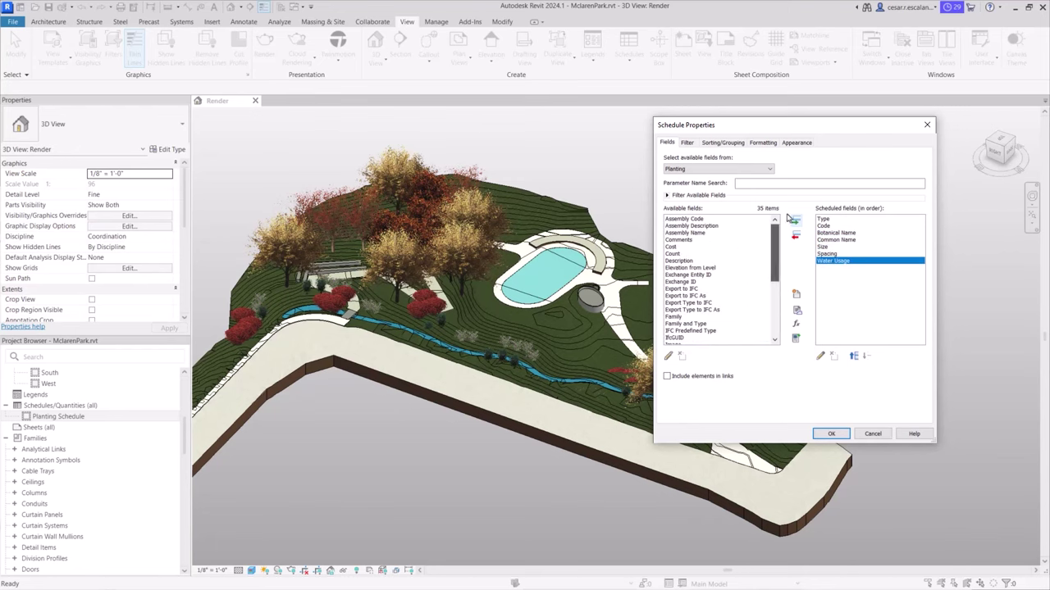
left_click(795, 221)
left_click(831, 433)
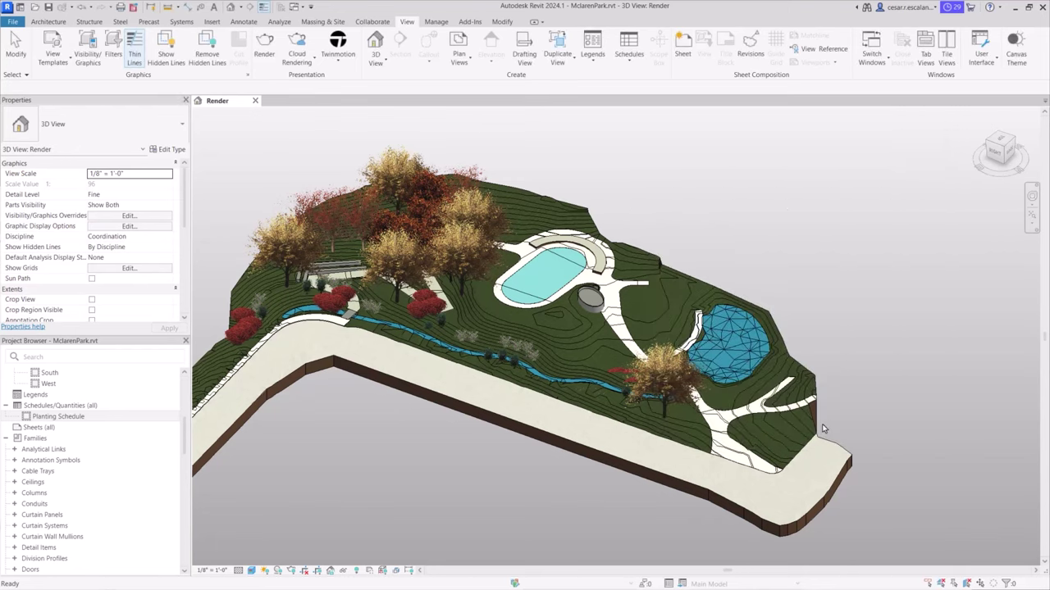
Place five more QUE_AGR trees around the pond in the Render view, based on the existing oak beside it
scroll(549, 373, "down", 4)
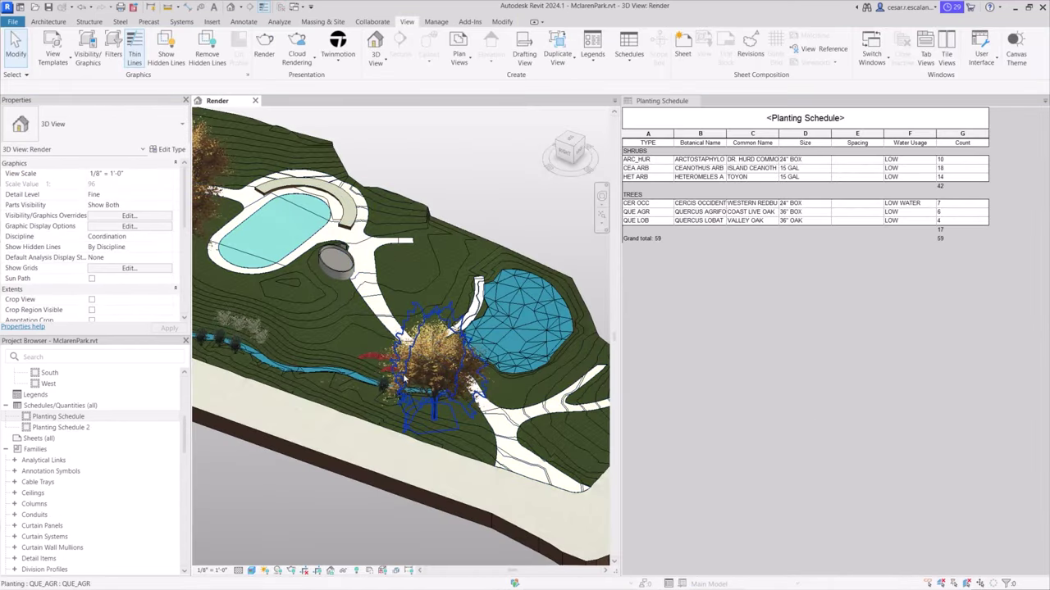
left_click(406, 378)
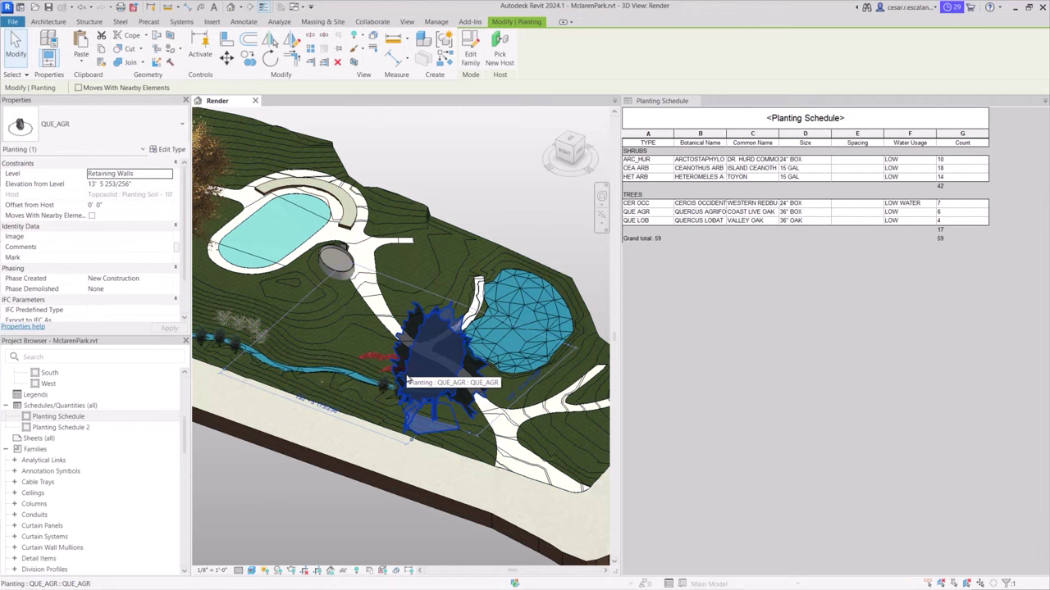
key("c")
key("s")
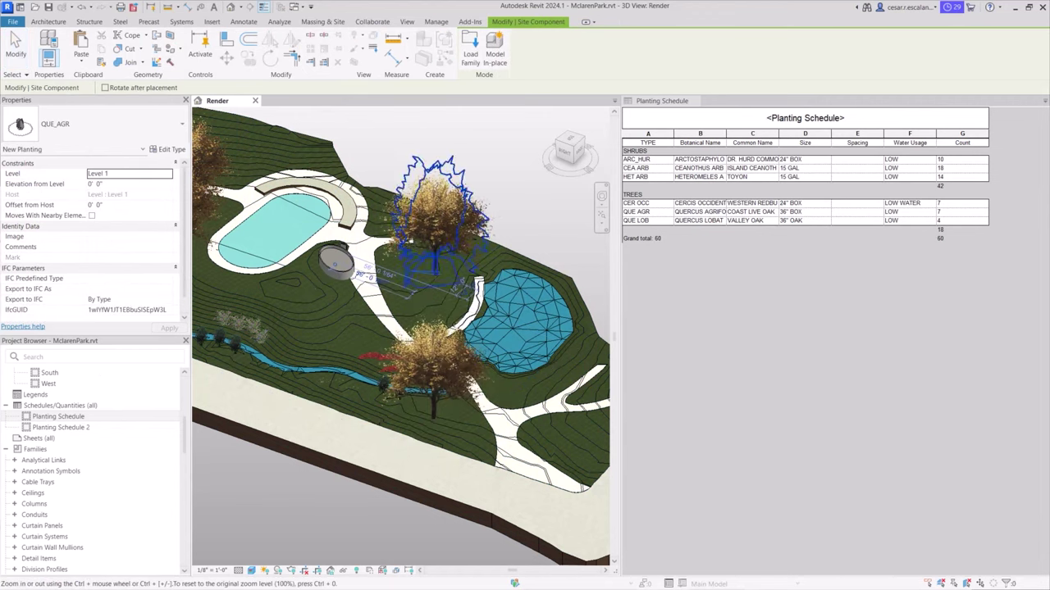
left_click(410, 243)
left_click(492, 255)
left_click(572, 270)
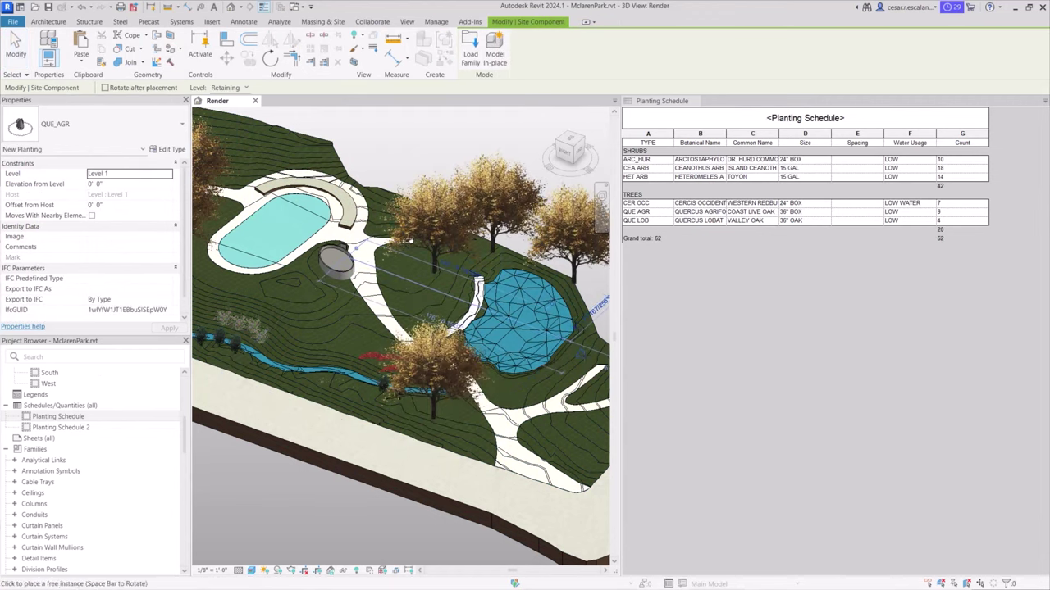
left_click(582, 344)
left_click(527, 389)
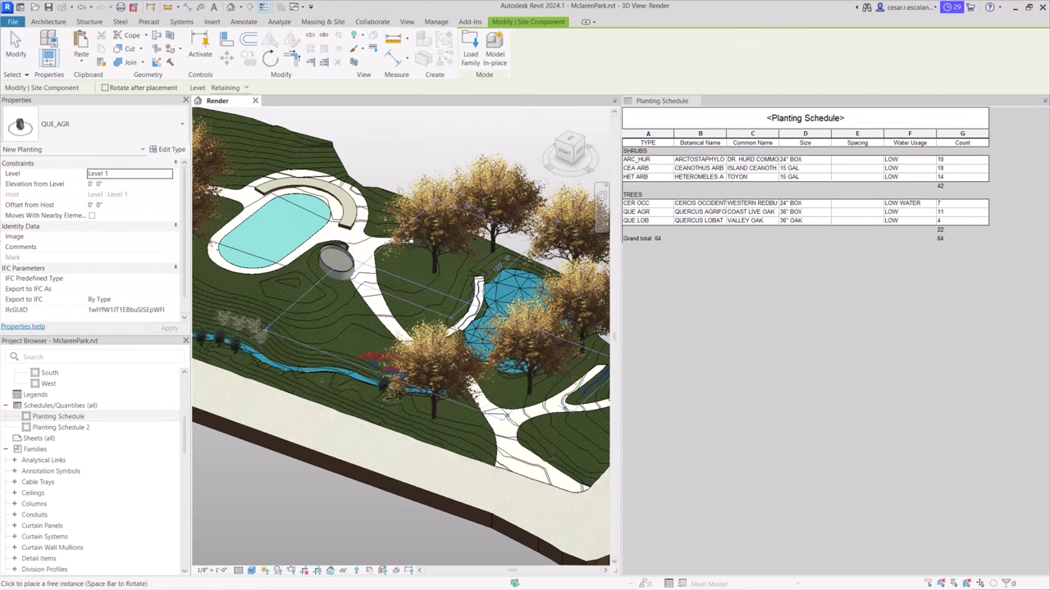
key("ctrl+z")
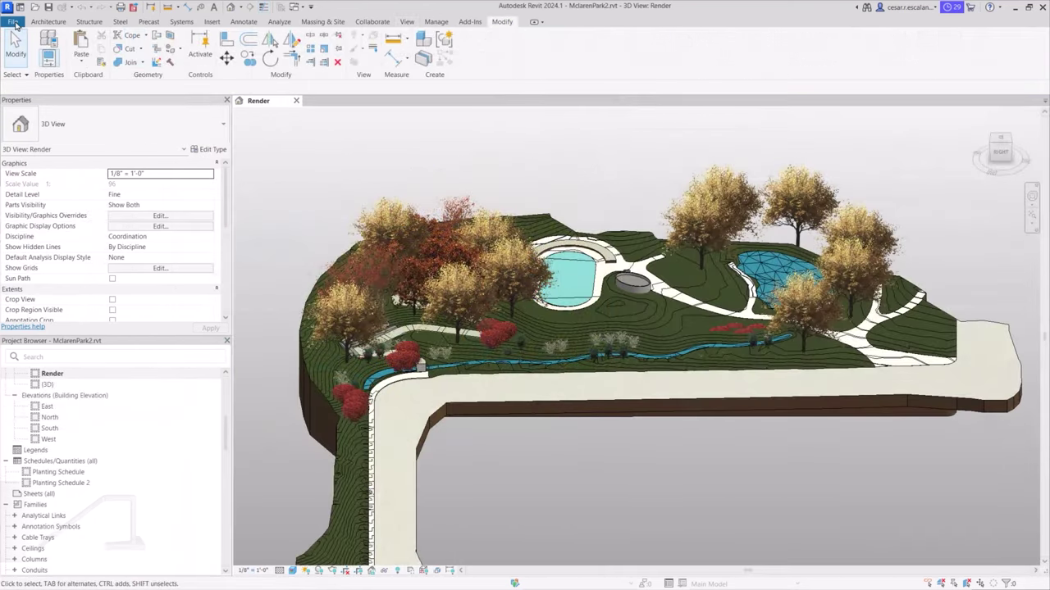
Save MclarenPark2 as a cloud model in the Models > Landscape folder of the Yosemite Creek Daylighting Project
left_click(13, 22)
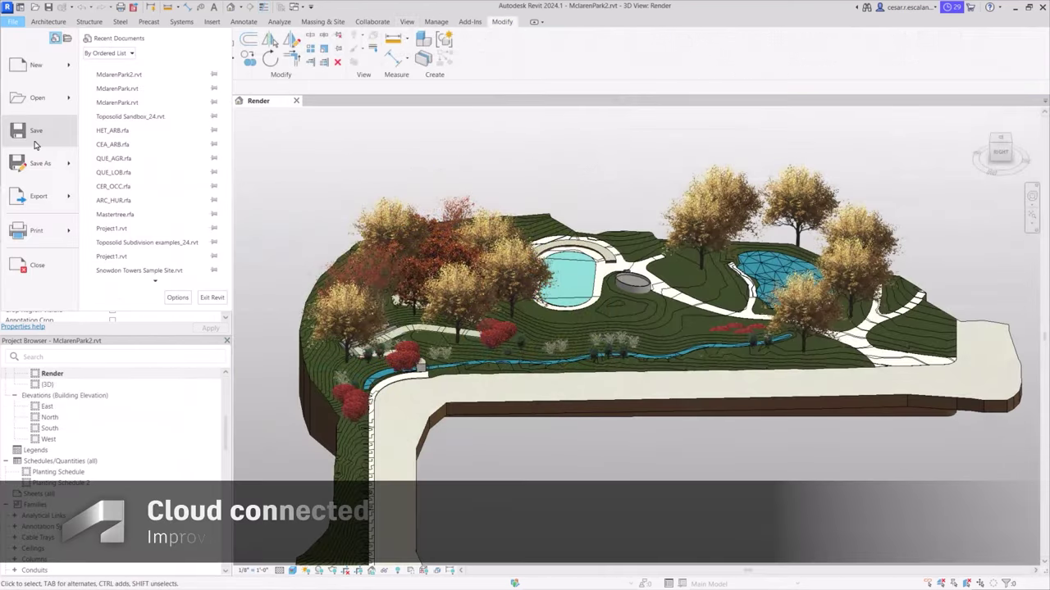
mouse_move(37, 163)
left_click(150, 95)
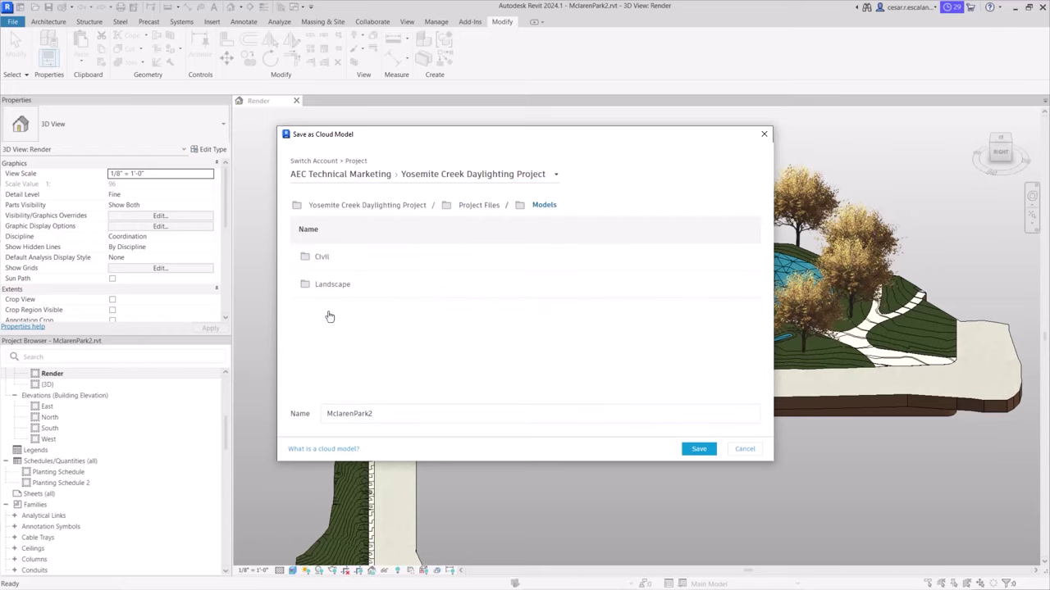
double_click(333, 285)
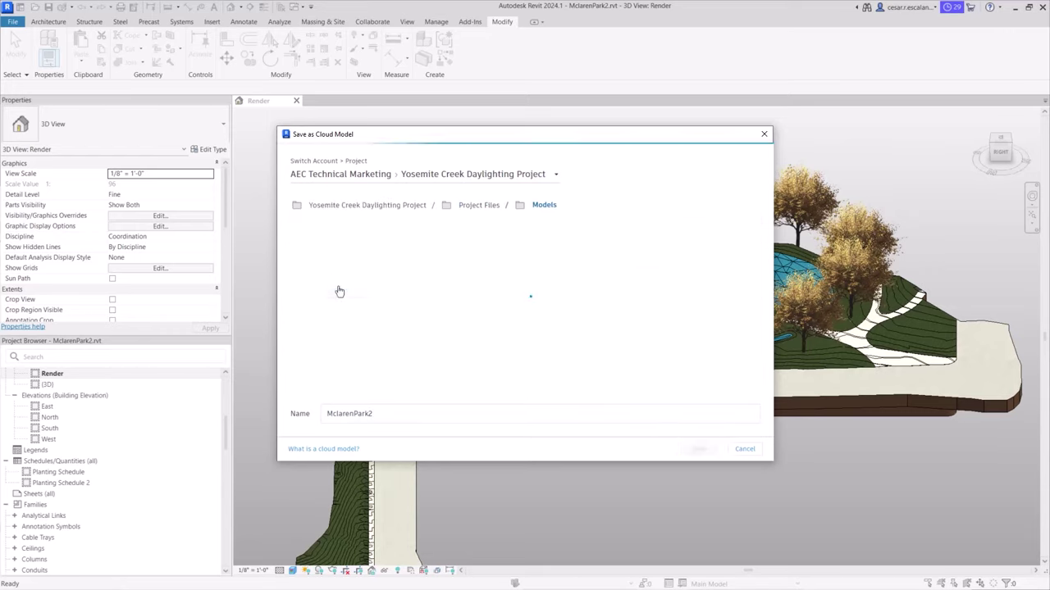
left_click(699, 449)
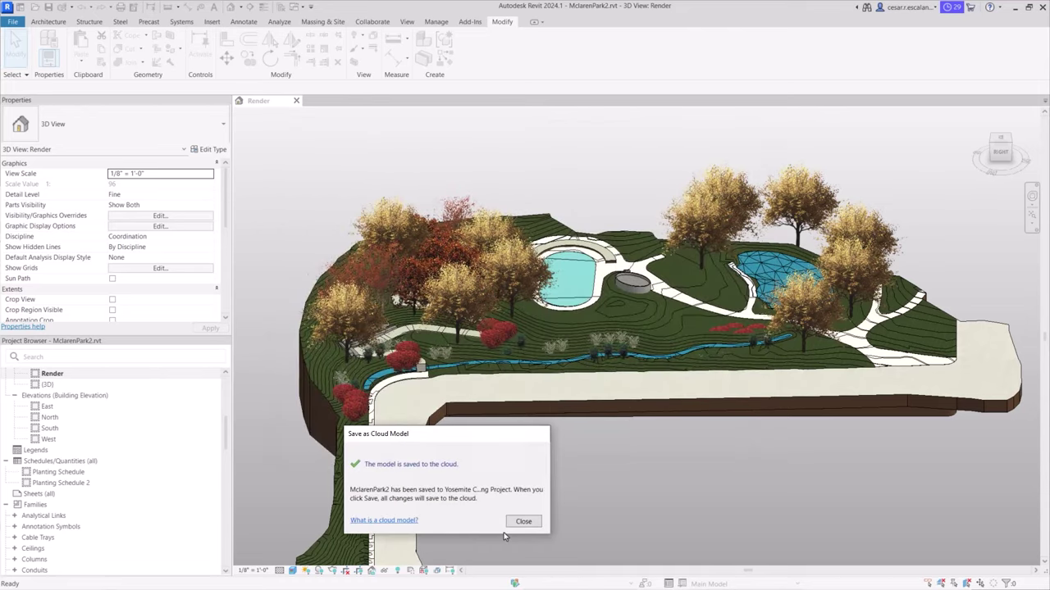
left_click(522, 521)
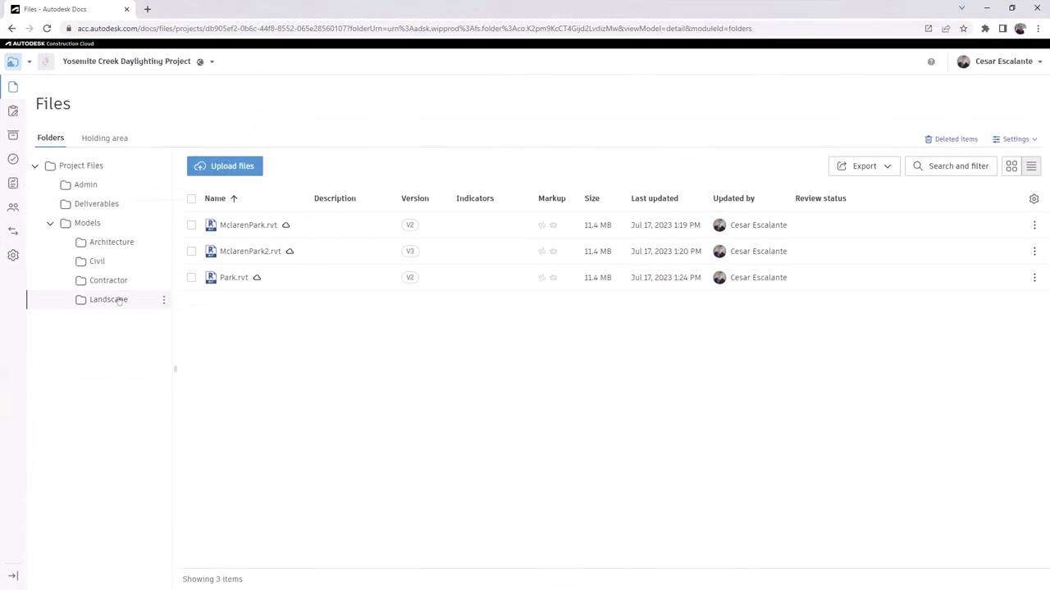
Switch to Autodesk Docs, open Park.rvt from the Landscape folder and examine the 3D model with a movable section plane
left_click(233, 278)
left_click(552, 568)
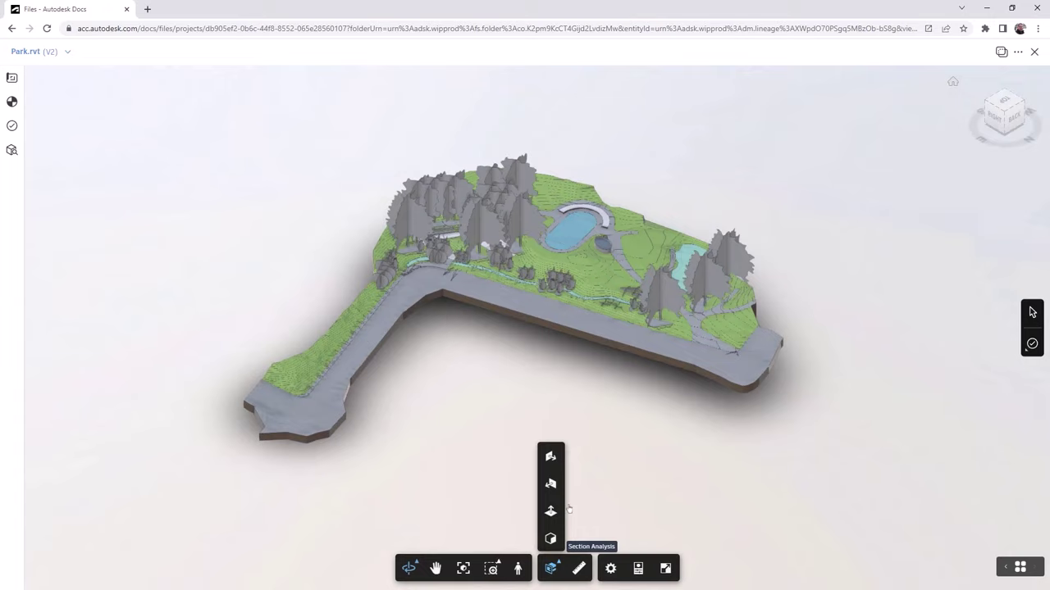
left_click(550, 484)
left_click_drag(569, 342, 537, 334)
left_click_drag(562, 360, 763, 379)
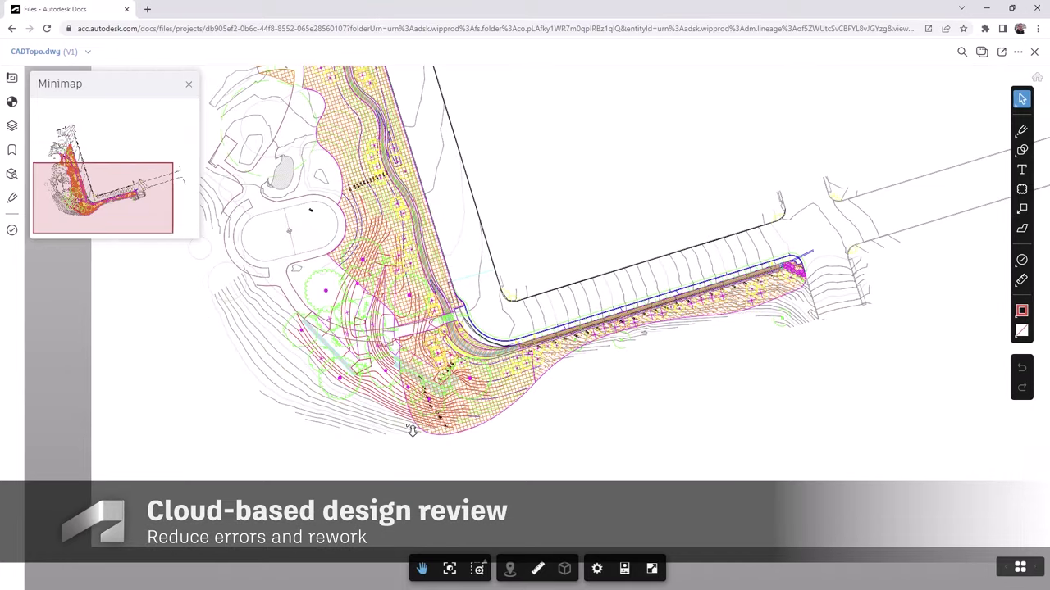
Circle the magenta planting at the eastern end of the channel in CADTopo.dwg with a red freehand pen markup
scroll(763, 306, "up", 3)
left_click(1021, 129)
left_click_drag(853, 135, 754, 145)
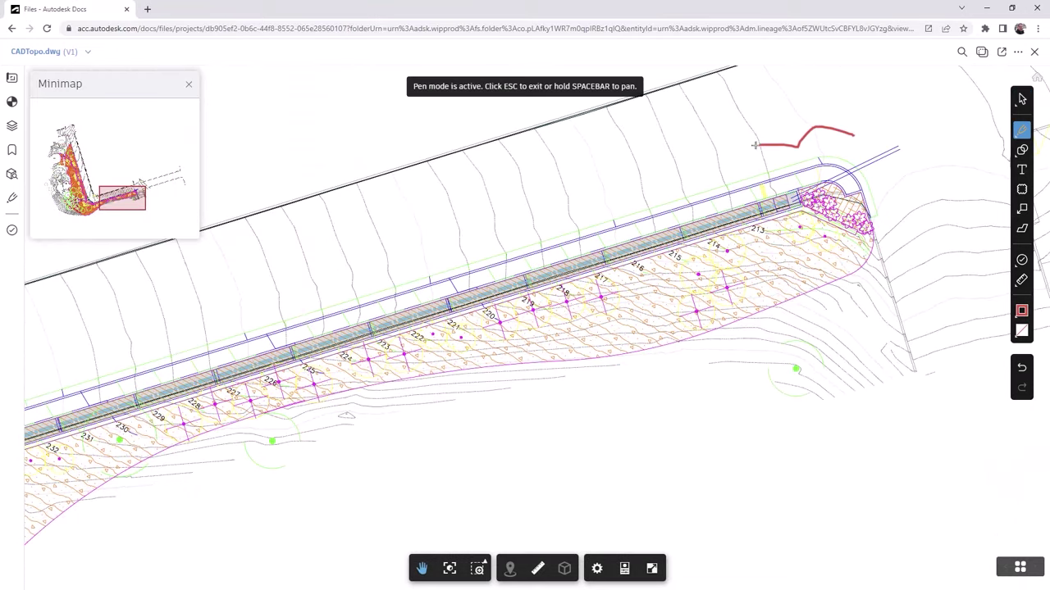
Add the red text markup "Swap plant types" below the circled planting with an 8 pt font size
left_click(1021, 169)
mouse_move(518, 399)
left_mouse_down()
mouse_move(696, 438)
mouse_move(771, 475)
left_mouse_up()
middle_click_drag(771, 474, 819, 319)
left_click(956, 308)
left_click(956, 358)
scroll(410, 423, "down", 3)
left_click_drag(921, 189, 893, 218)
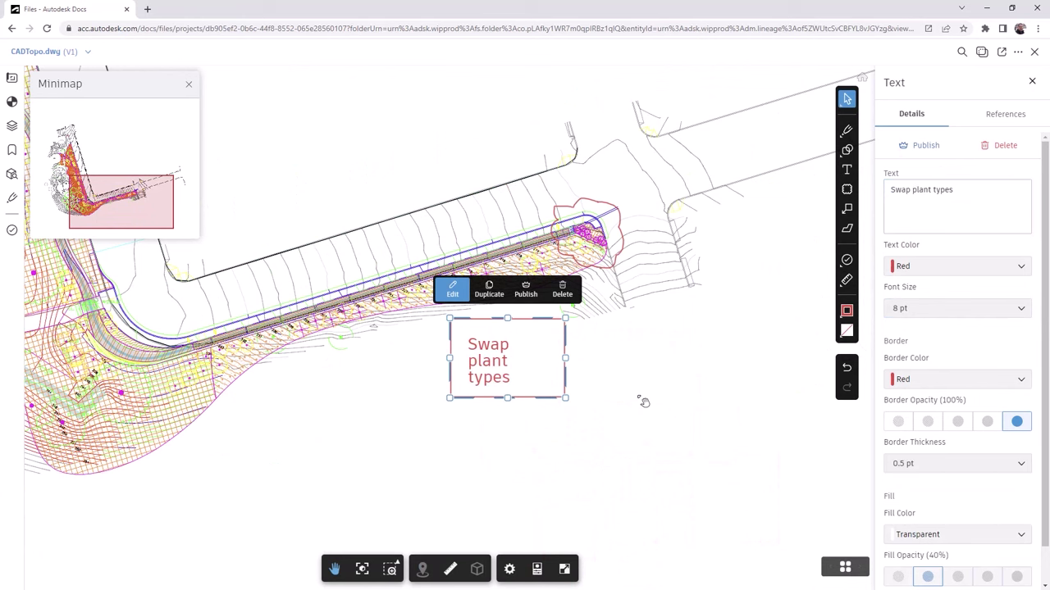
left_click(681, 416)
Draw a red cloud markup around the western part of the site and add the text "New Scope of work" beside it
scroll(774, 368, "down", 5)
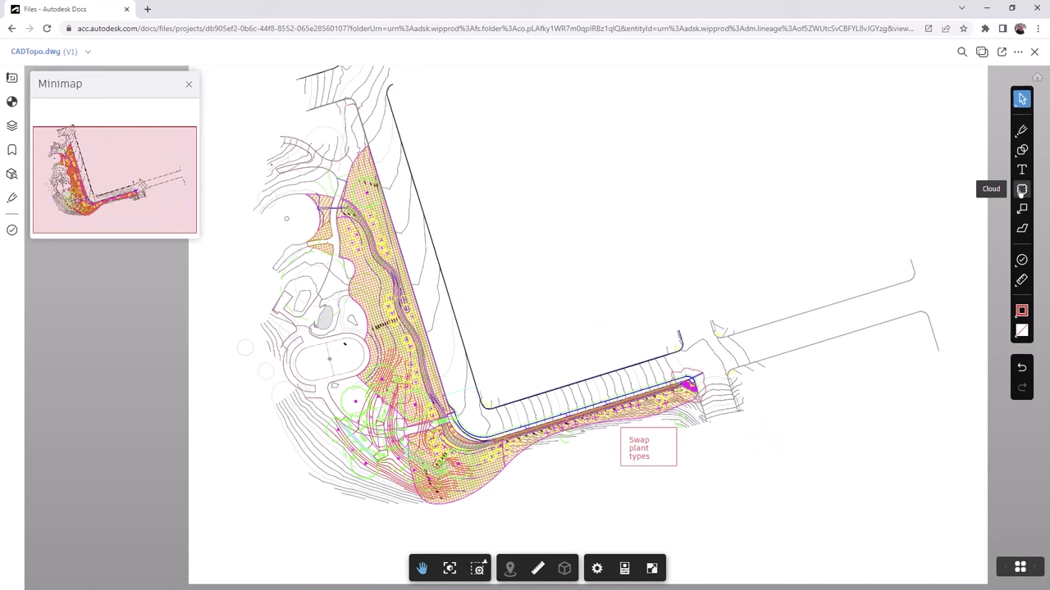
left_click_drag(469, 286, 481, 516)
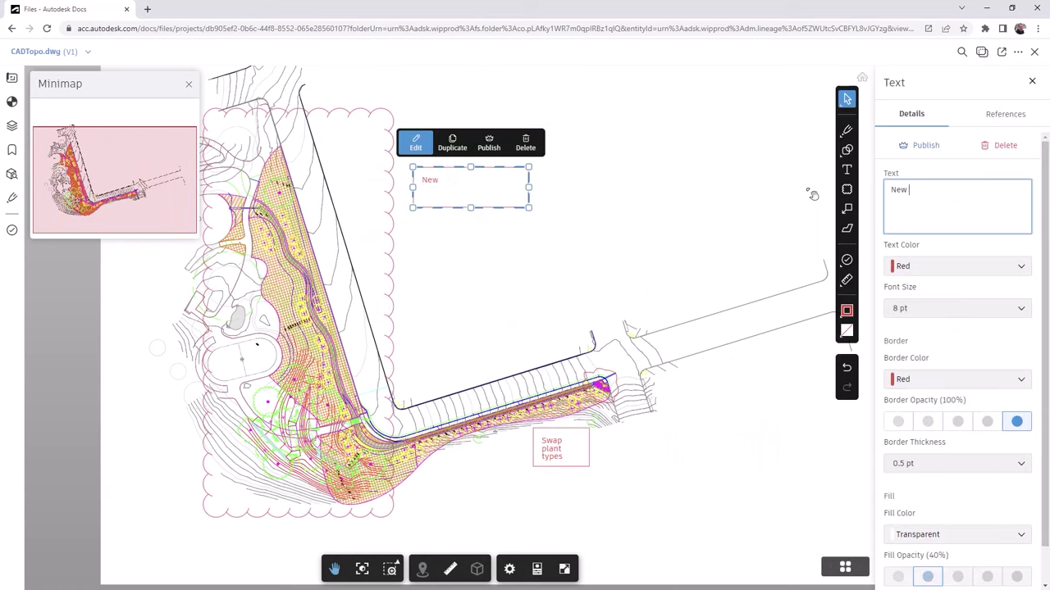
type("New Scope of work")
left_click(712, 229)
left_click(573, 191)
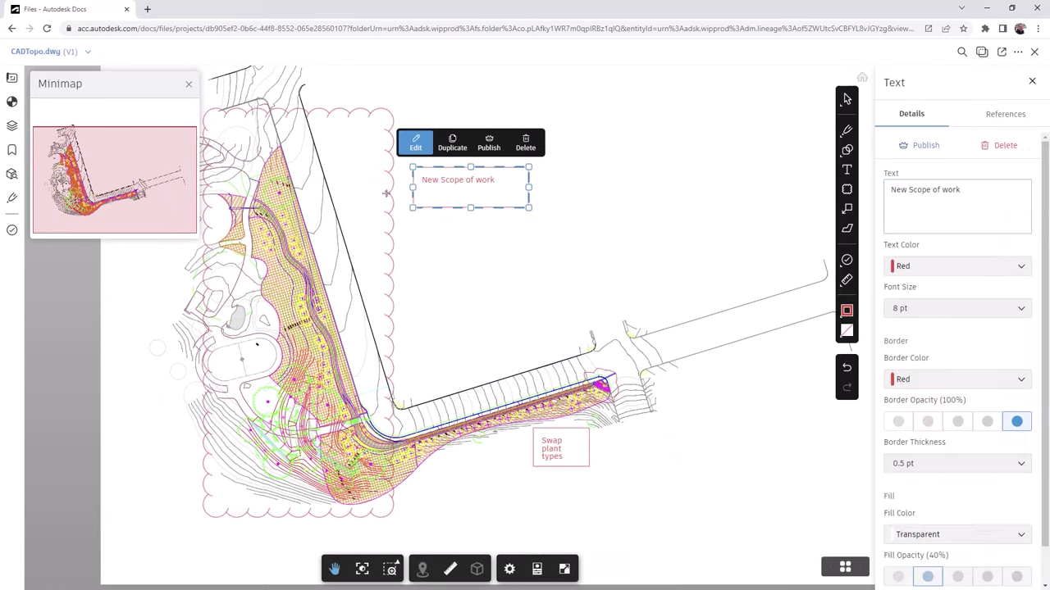
key("ctrl+a")
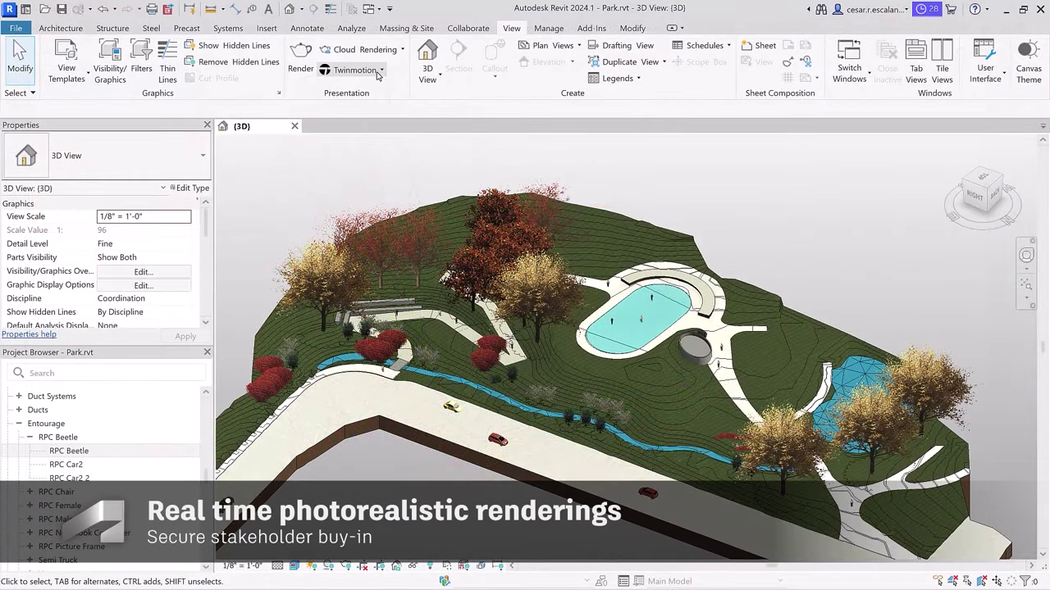
Switch to Revit, open the Park 3D view in Twinmotion and look through the Trees in its vegetation library
left_click(380, 70)
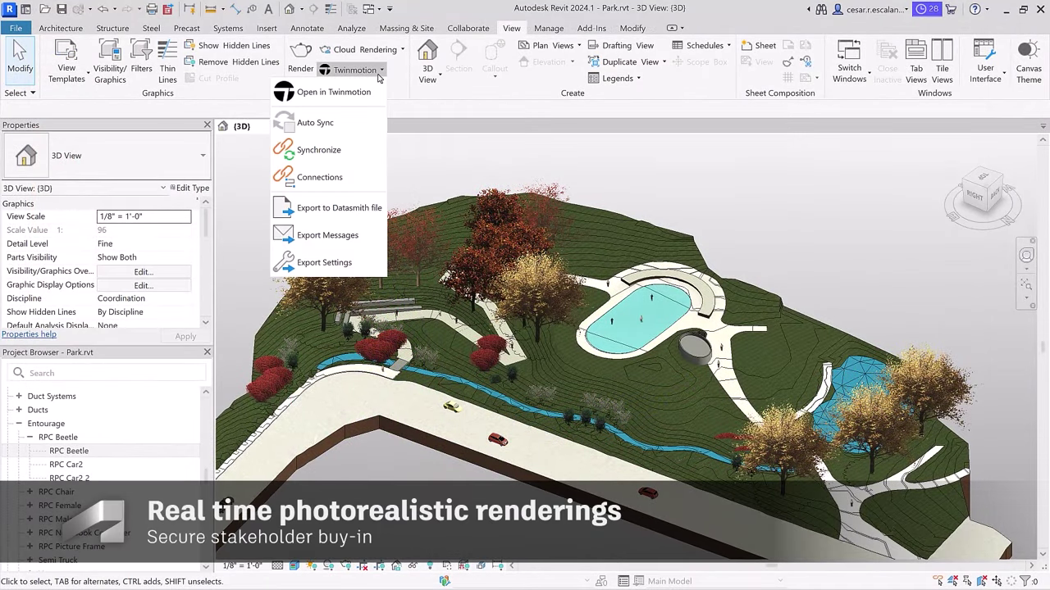
left_click(357, 99)
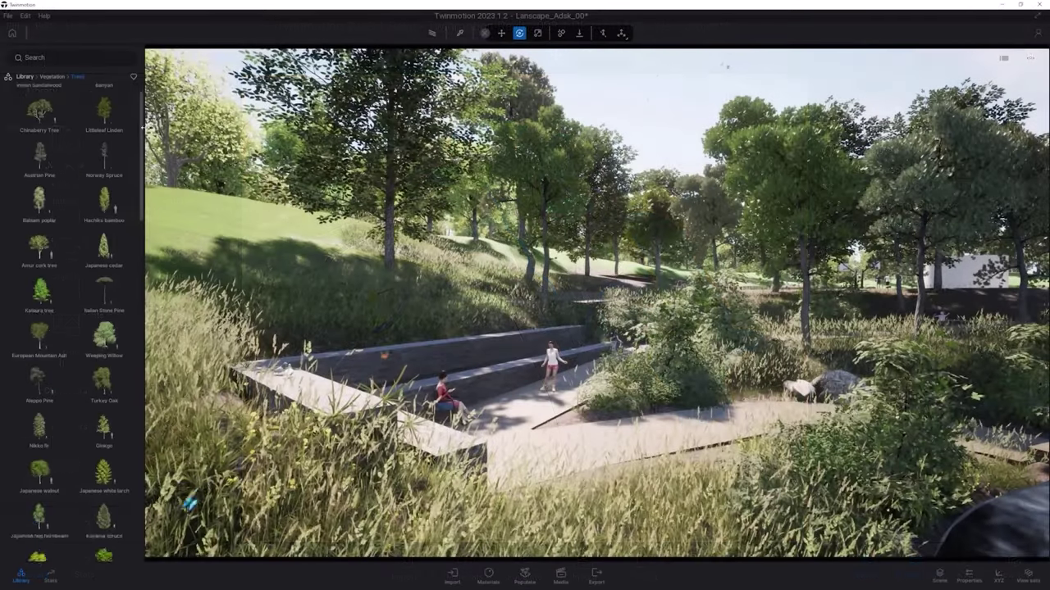
scroll(72, 312, "down", 10)
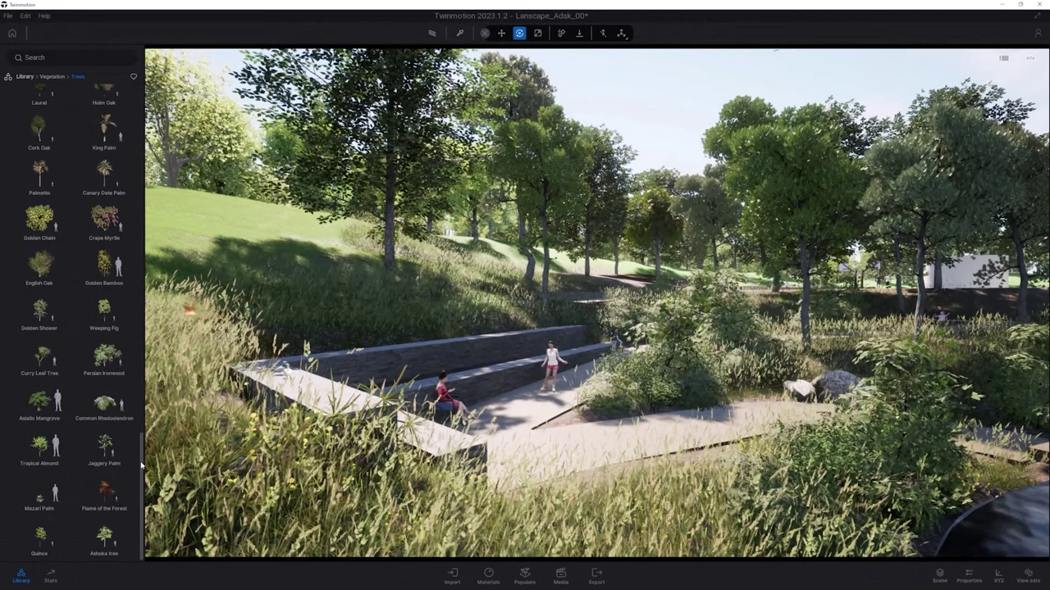
Browse the Megascans 3D plants library for flowering plants
left_click(25, 77)
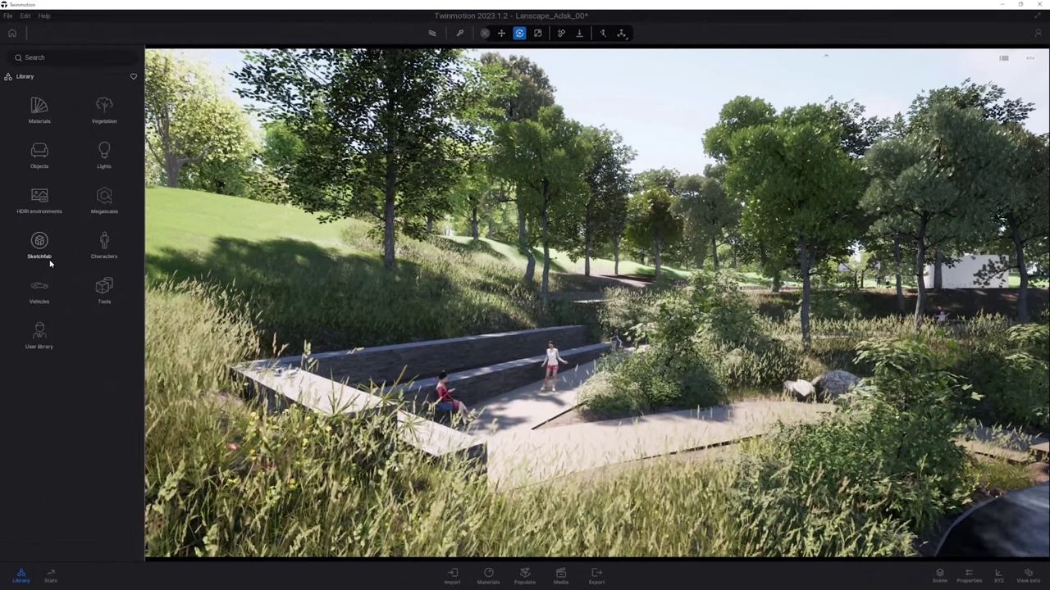
left_click(101, 213)
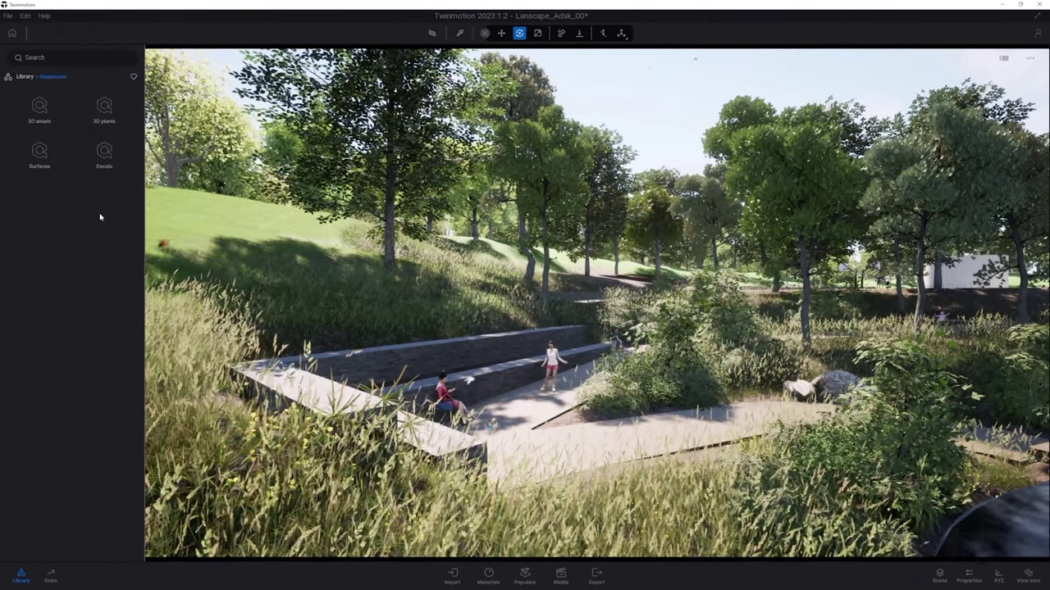
left_click(108, 115)
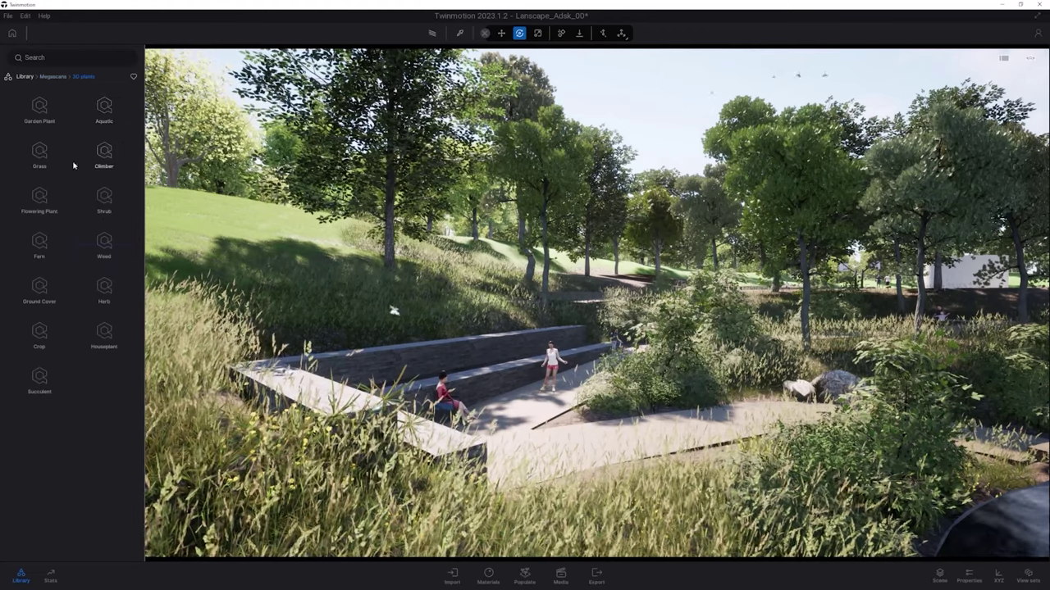
left_click(47, 199)
left_click(51, 121)
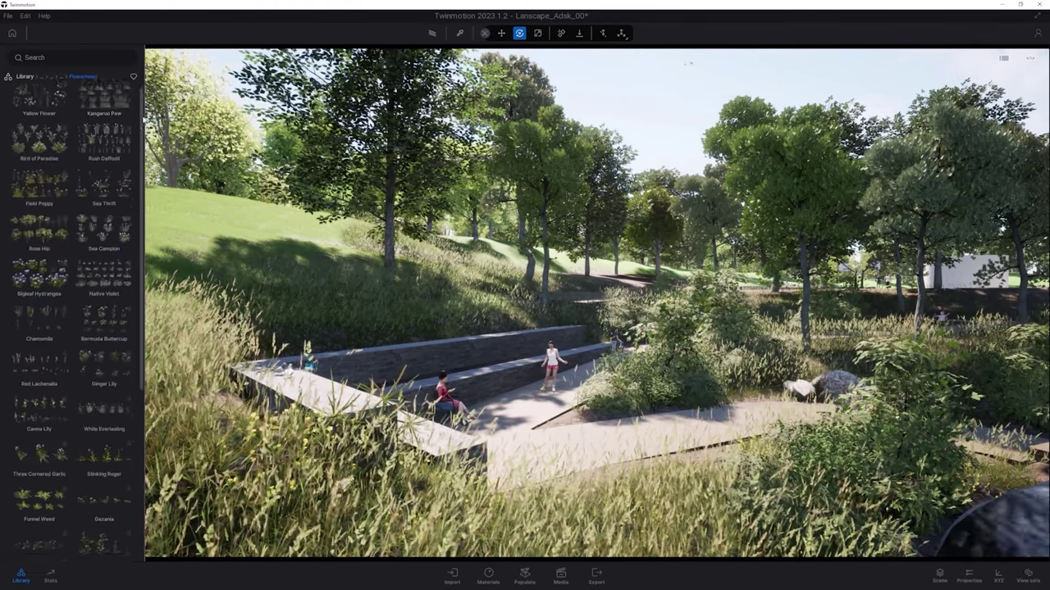
scroll(66, 246, "down", 5)
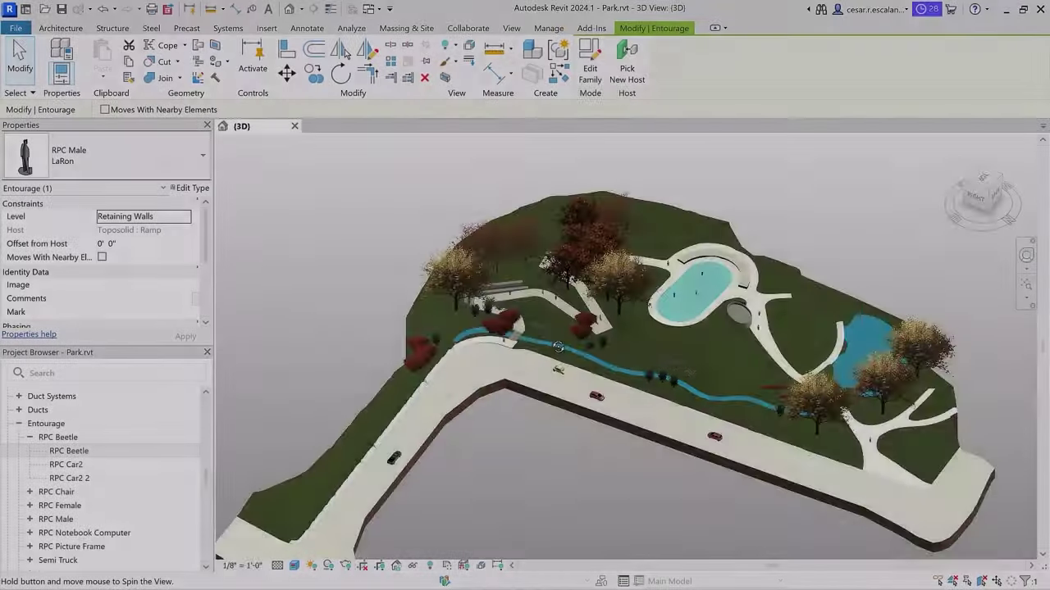